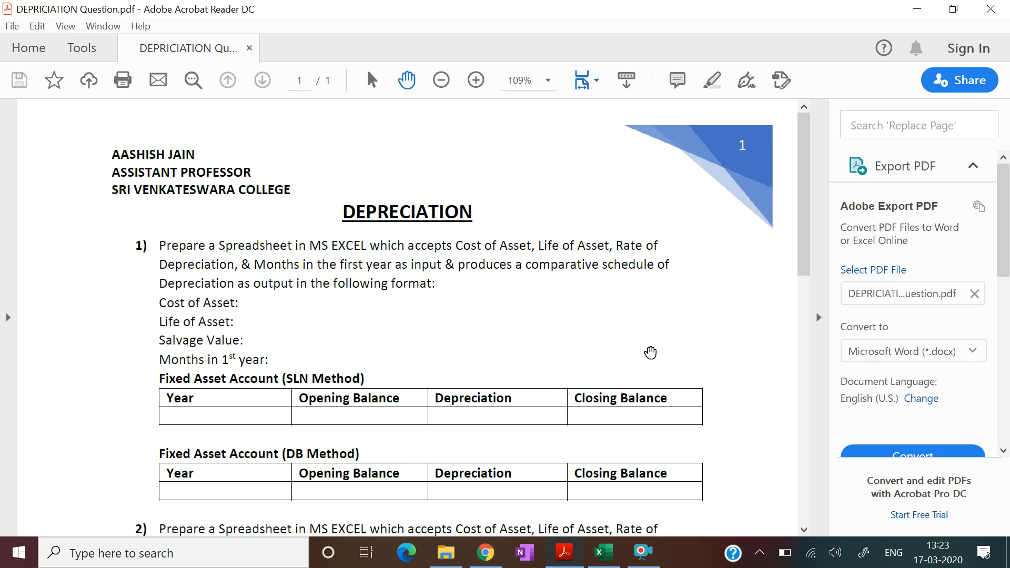
Read both depreciation questions in the PDF, including the required inputs and the fixed asset account table formats.
left_click_drag(804, 252, 806, 392)
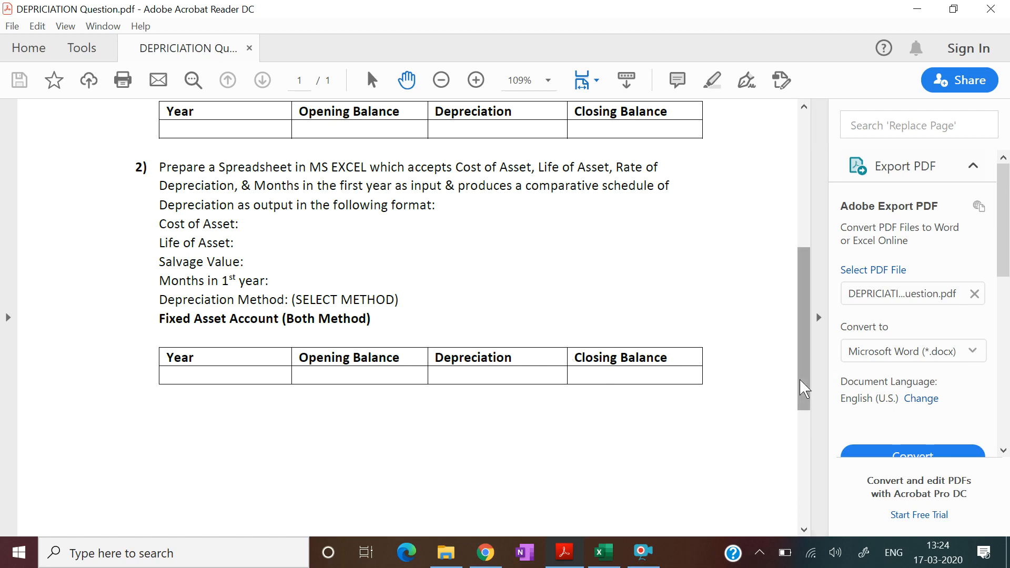
left_click_drag(800, 388, 801, 384)
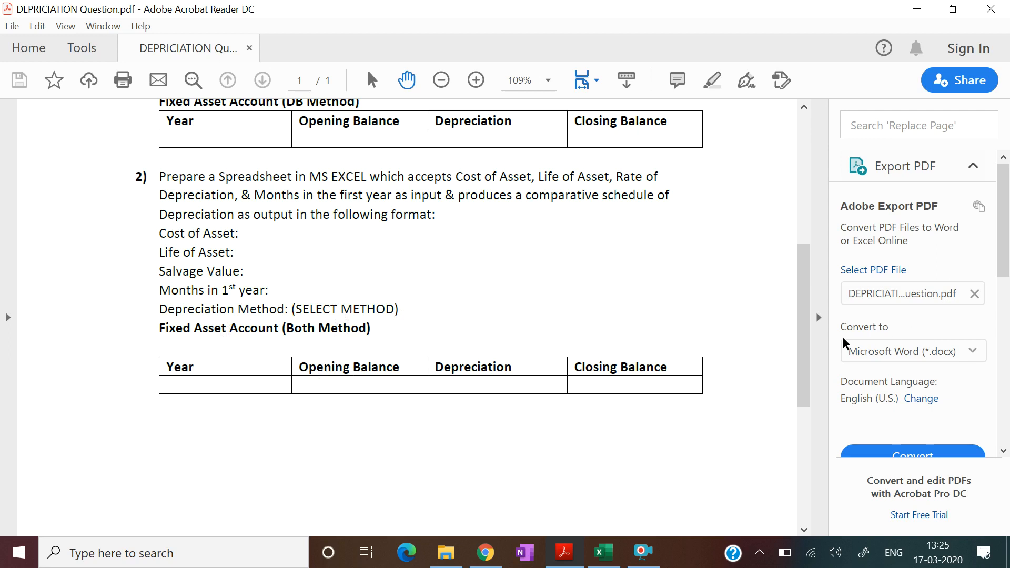
left_click_drag(806, 363, 815, 281)
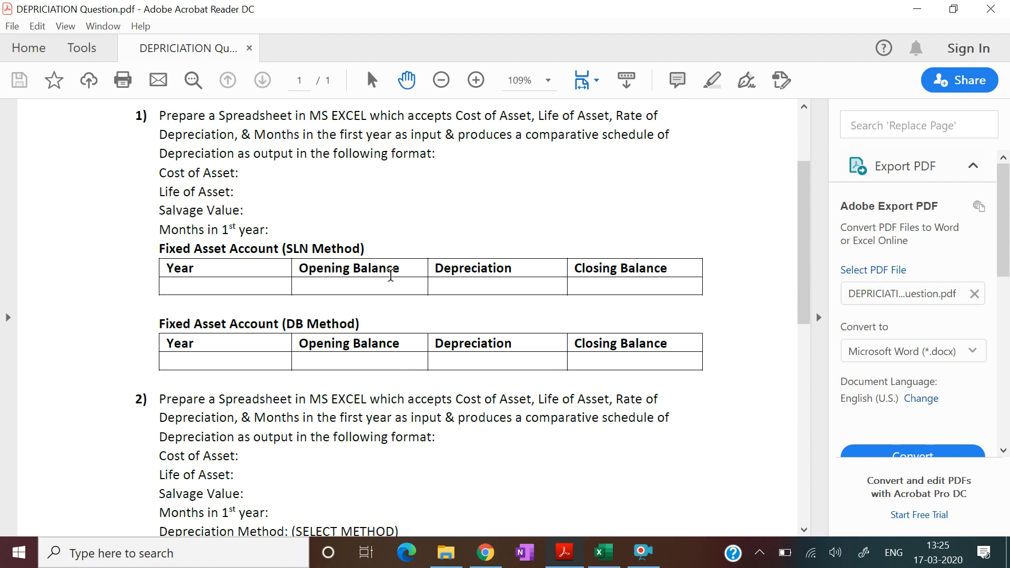
left_click_drag(803, 284, 805, 364)
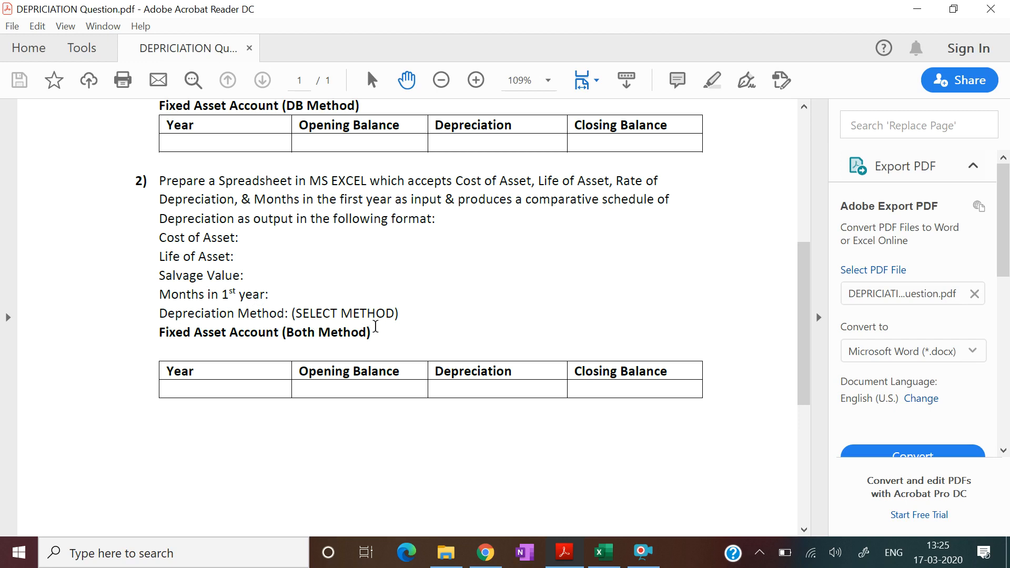
left_click_drag(805, 358, 806, 369)
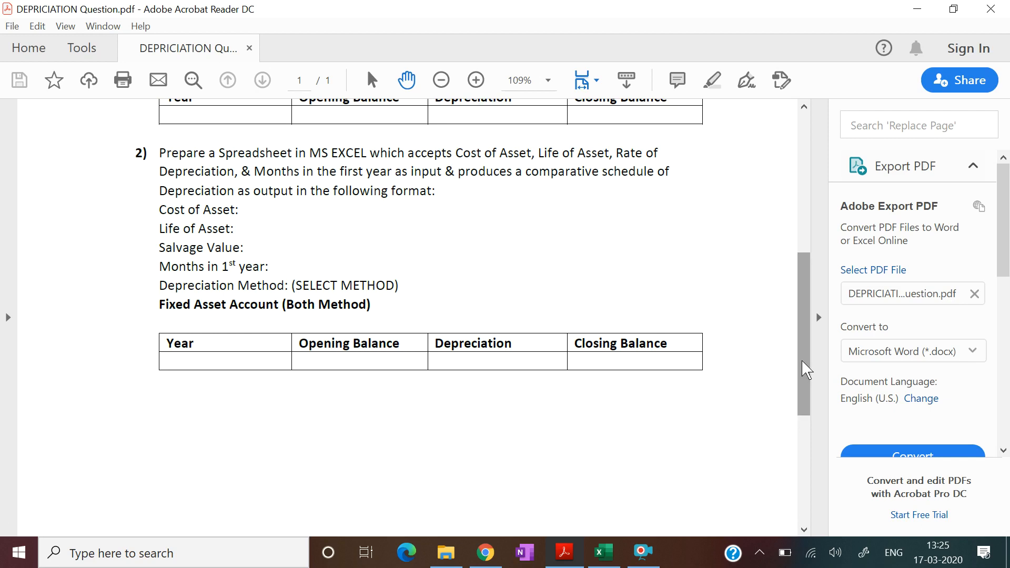
Switch to the Dep solution workbook in Excel and make the input cells B2:B6 centred and bold with borders.
left_click(618, 550)
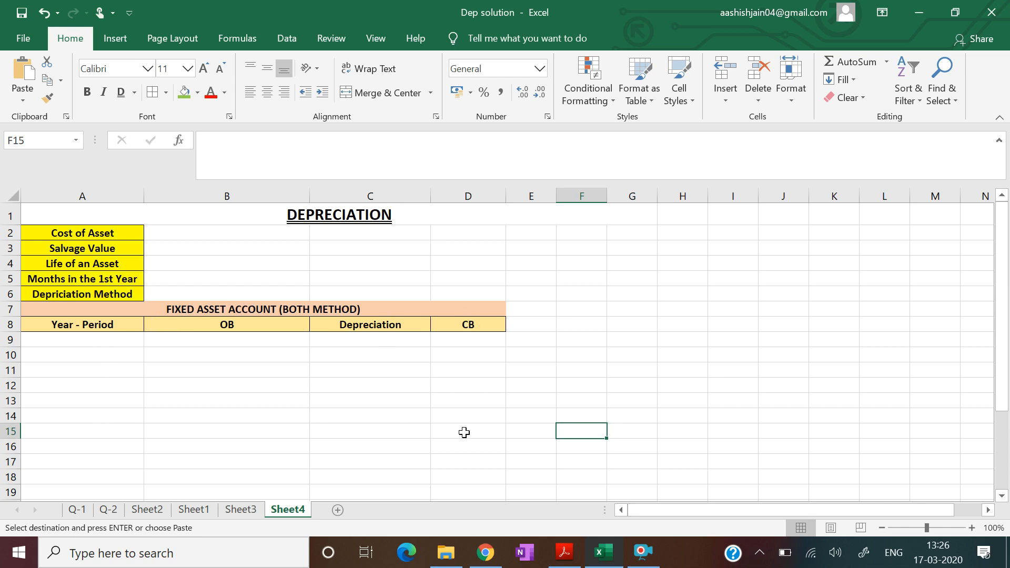
left_click(749, 415)
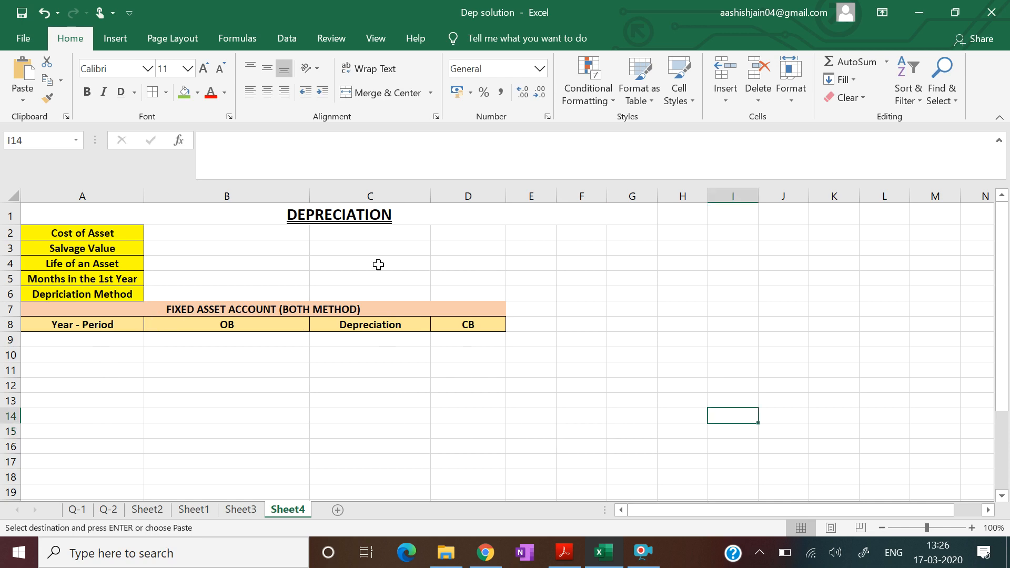
left_click_drag(245, 230, 250, 291)
left_click(266, 93)
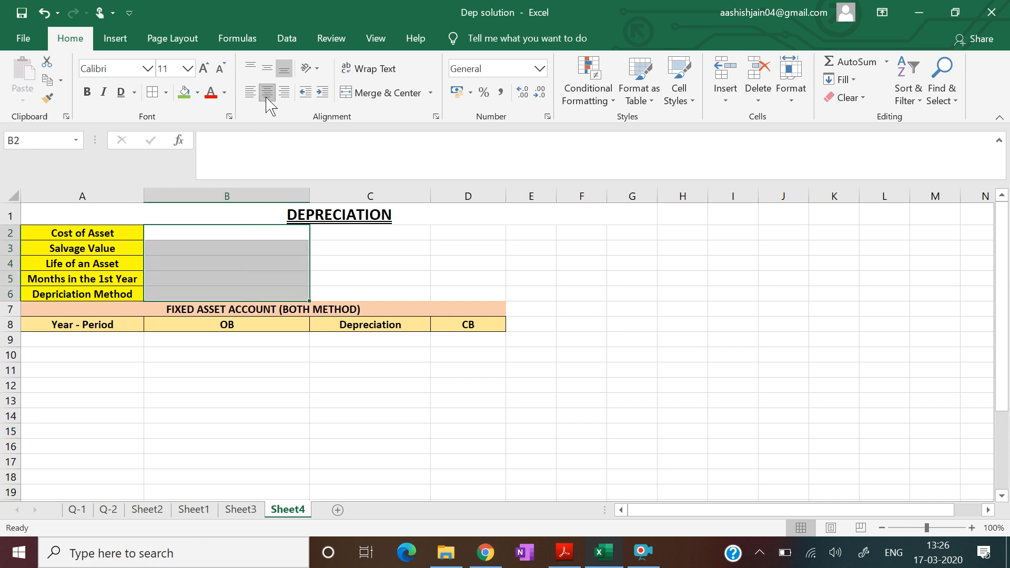
left_click(88, 93)
left_click(153, 93)
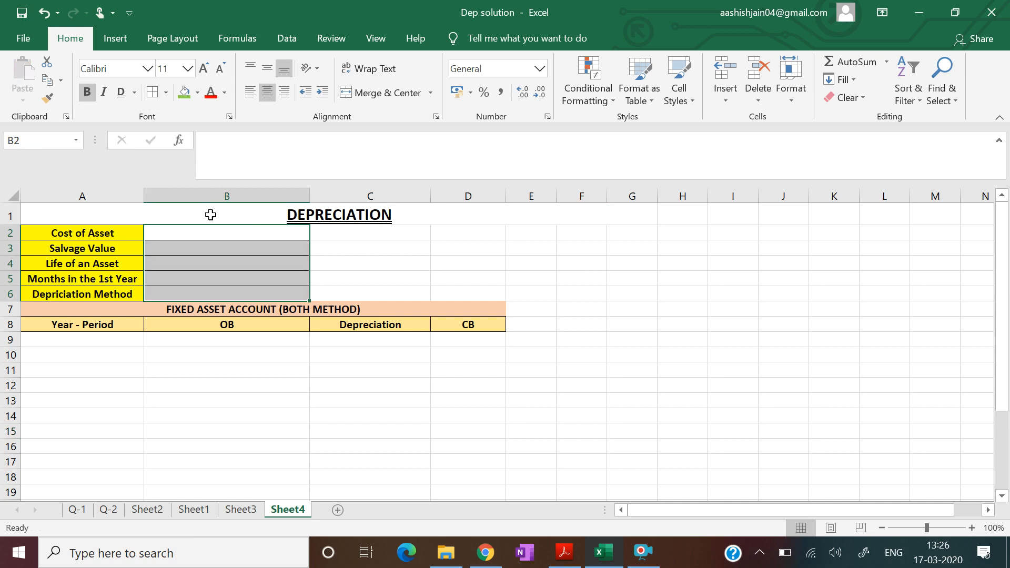
Enter 200000 as the Cost of Asset, 20000 as the Salvage Value and 10 as the Life of an Asset in B2:B4.
left_click(217, 234)
type("200000")
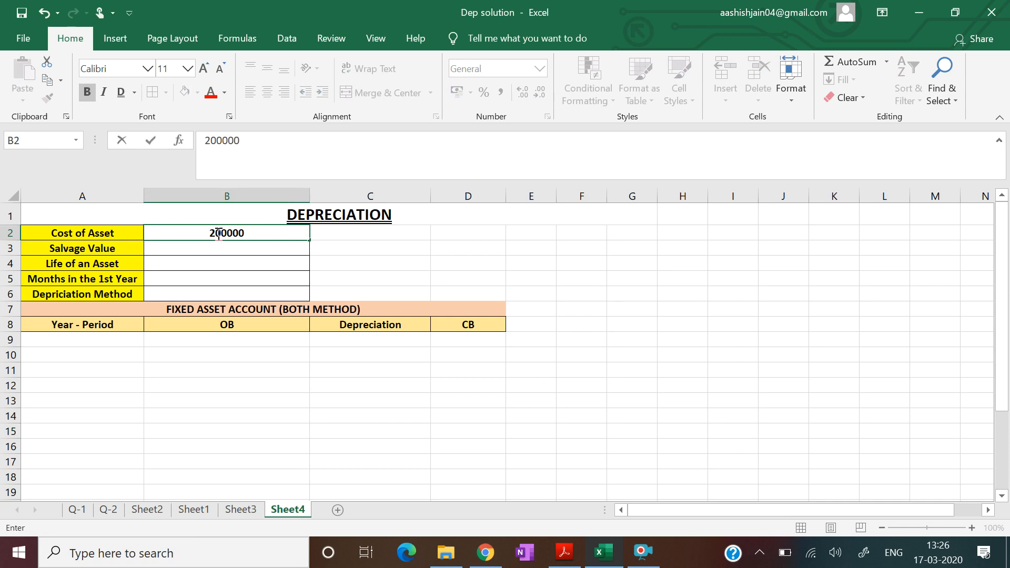
key("Return")
type("20000")
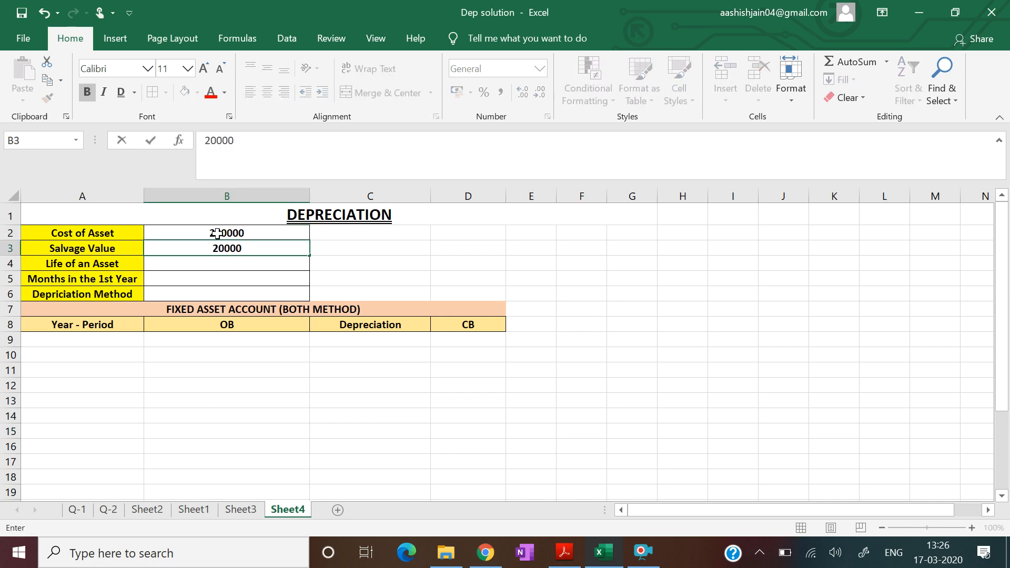
key("Return")
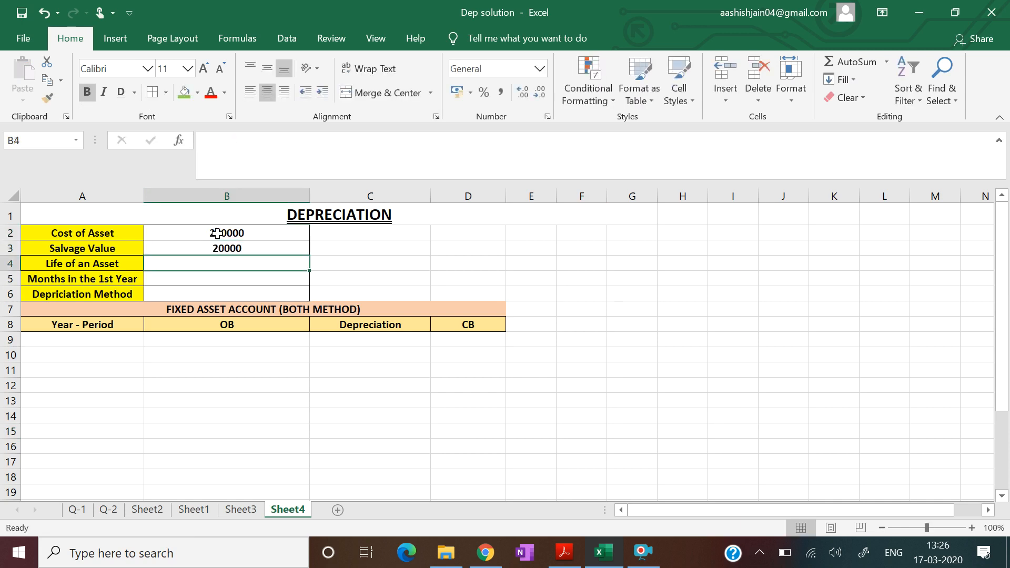
type("10")
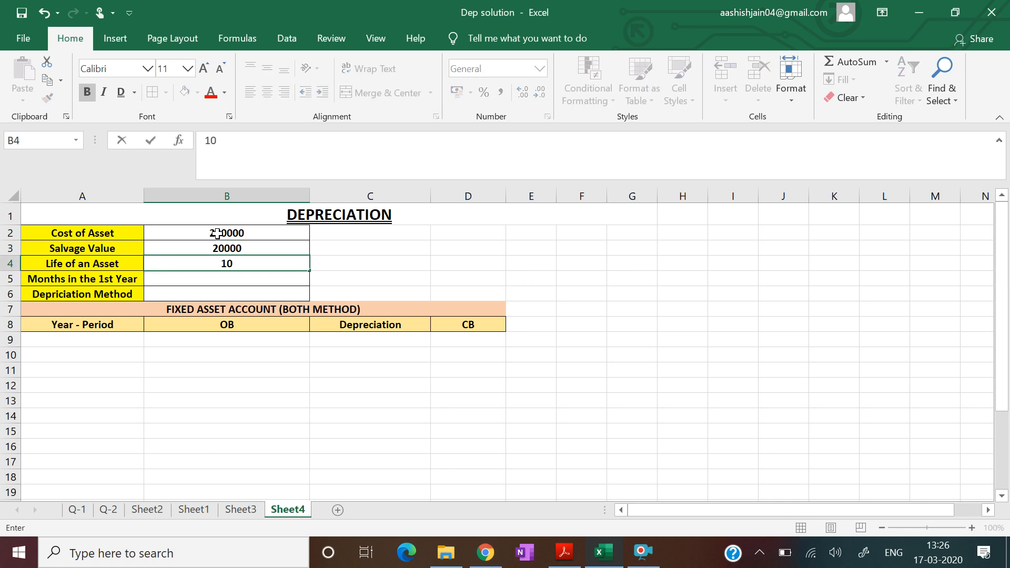
key("Return")
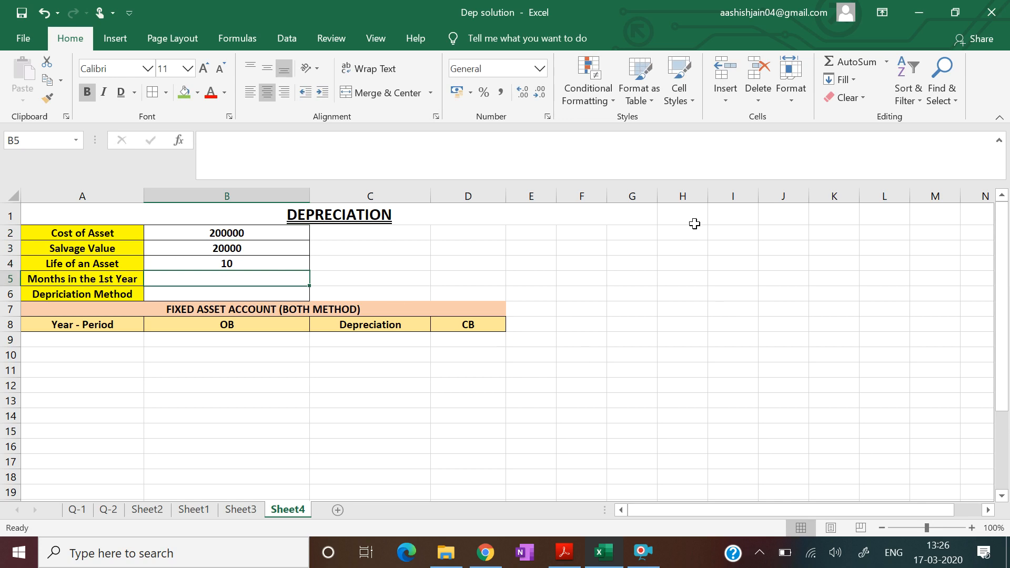
Create a list headed MONTH in H1 with the numbers 1 to 12 filled down H2:H13.
left_click(690, 220)
type("MONTH")
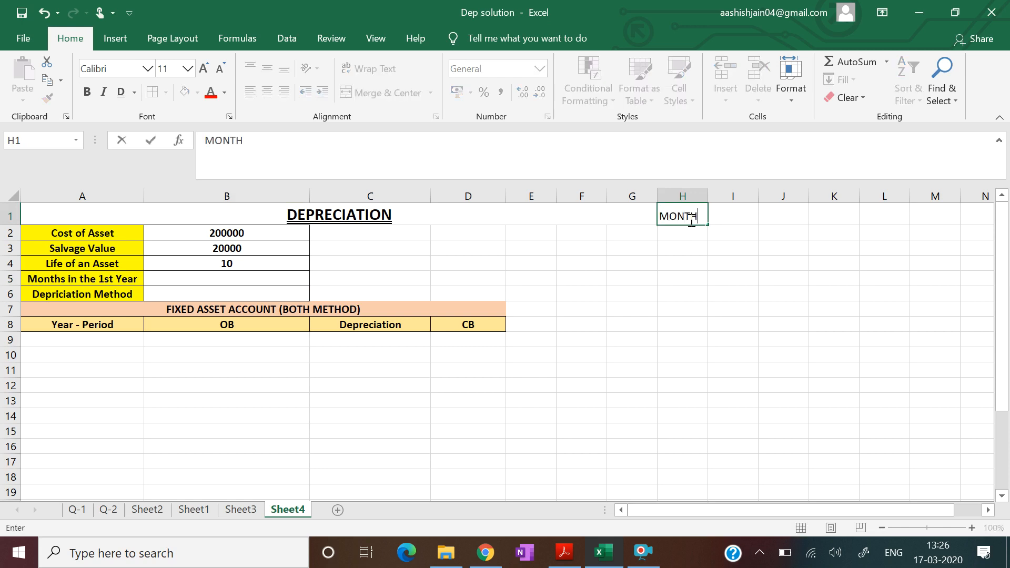
key("Return")
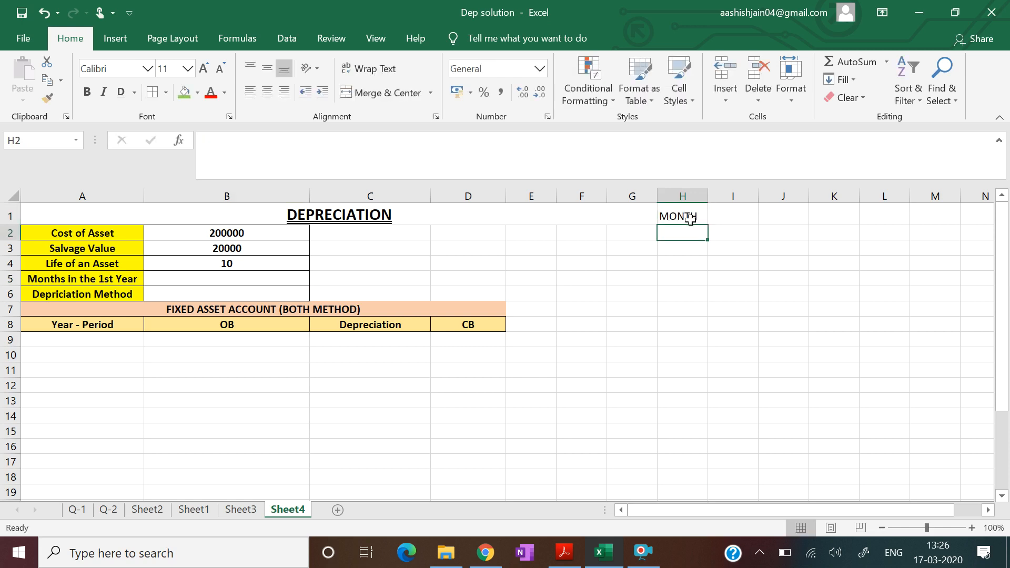
type("1")
key("Return")
type("2")
key("Return")
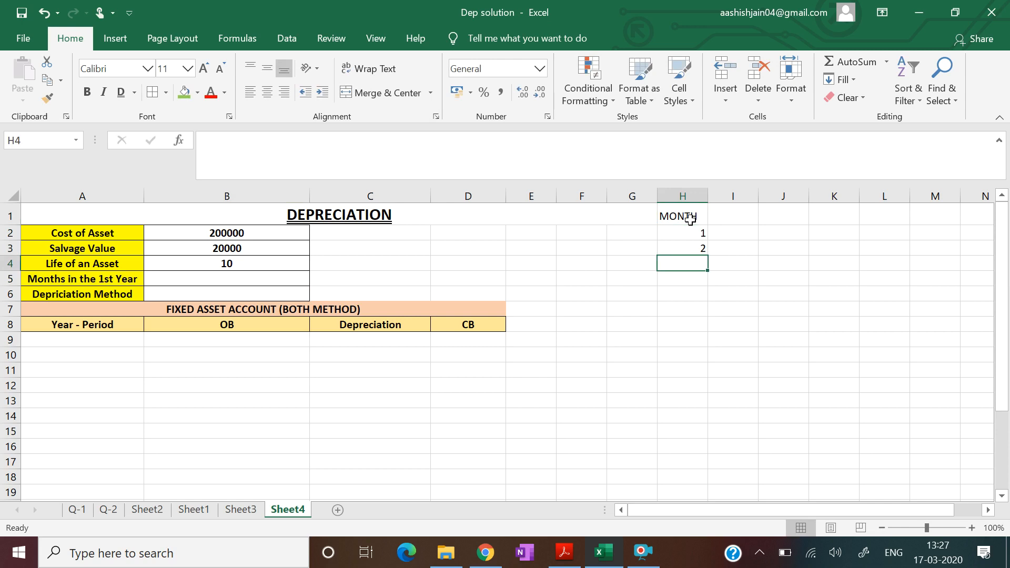
left_click_drag(688, 232, 704, 402)
left_click(791, 374)
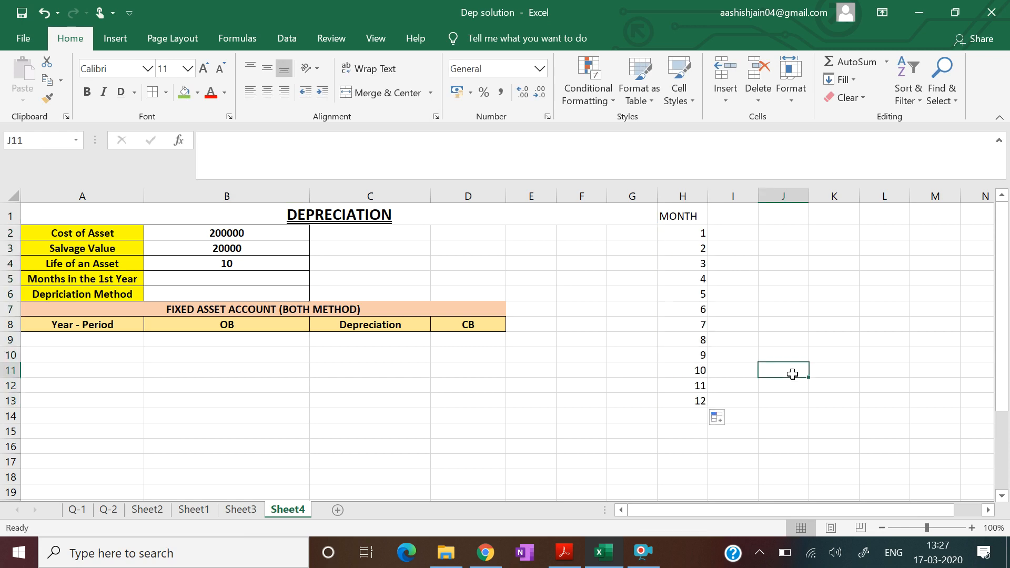
Format the month list H1:H13 as centred and bold with borders and a light green fill.
left_click(679, 215)
left_click_drag(680, 217, 688, 402)
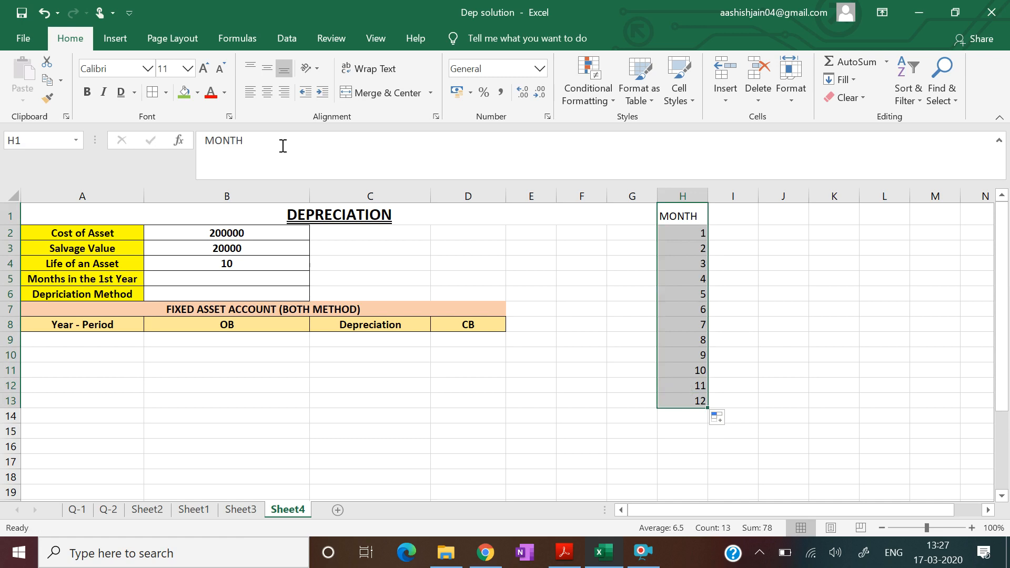
left_click(267, 93)
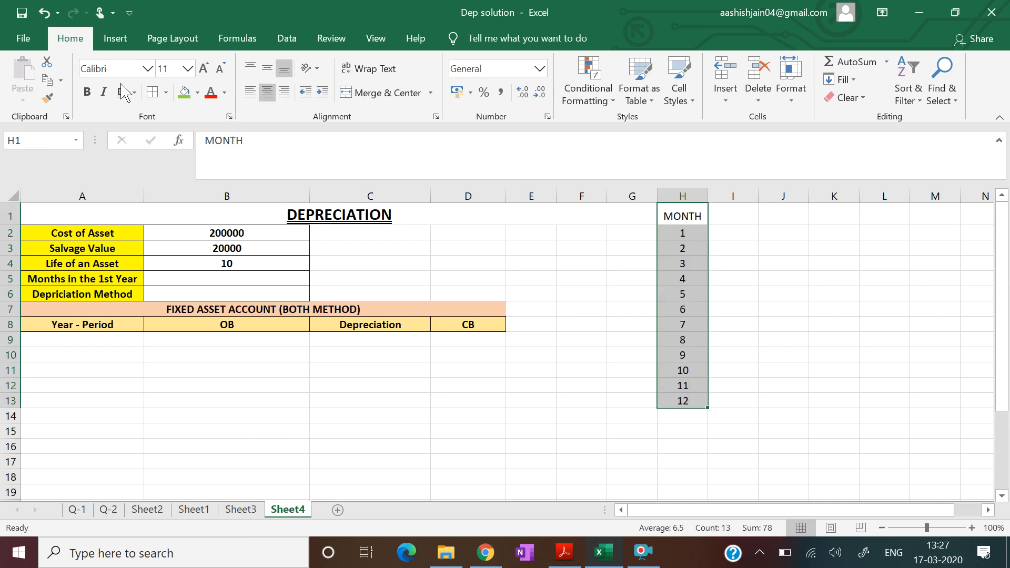
left_click(86, 94)
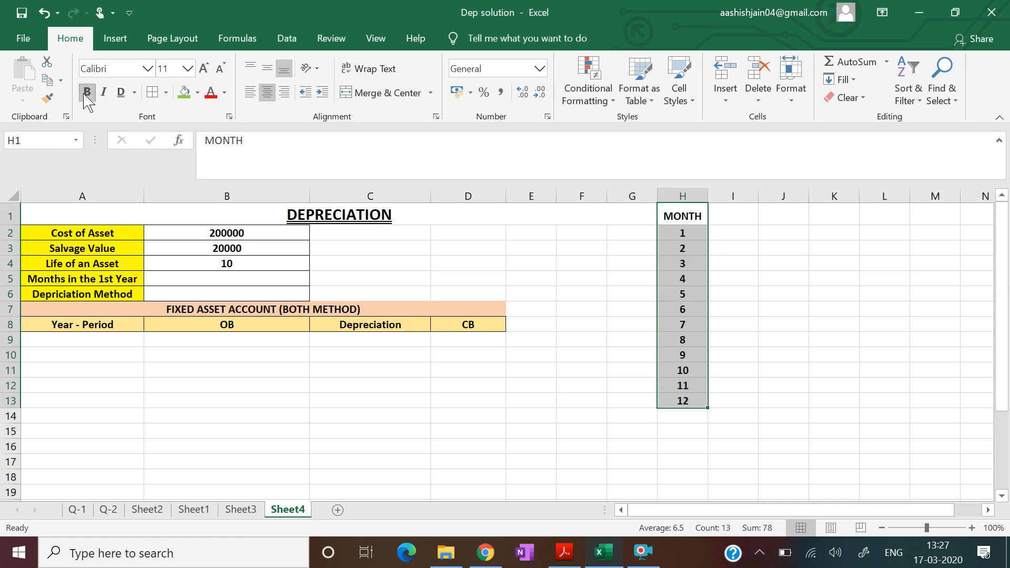
left_click(184, 94)
left_click(768, 299)
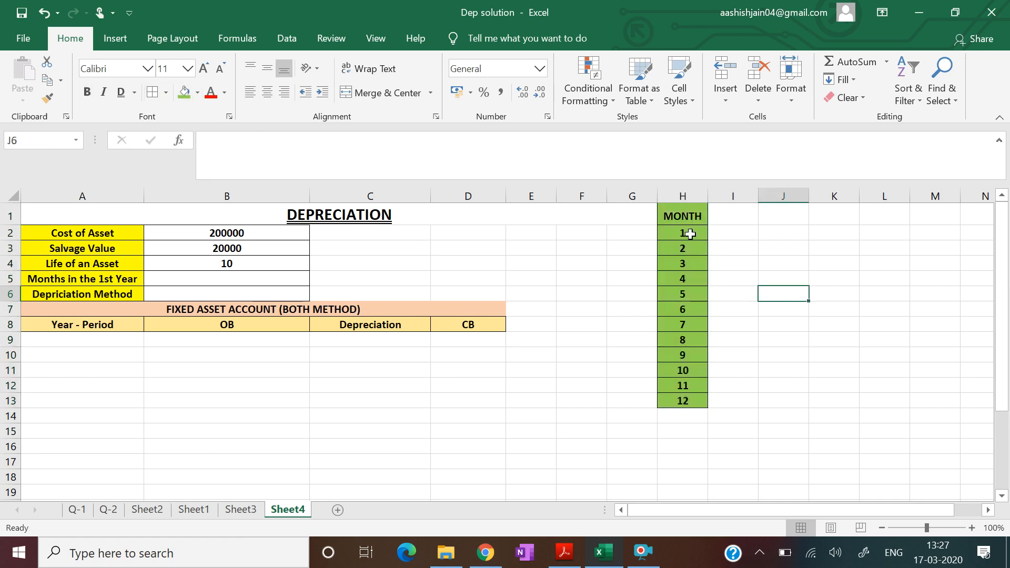
Give the MONTH heading in H1 a darker green fill.
left_click(680, 221)
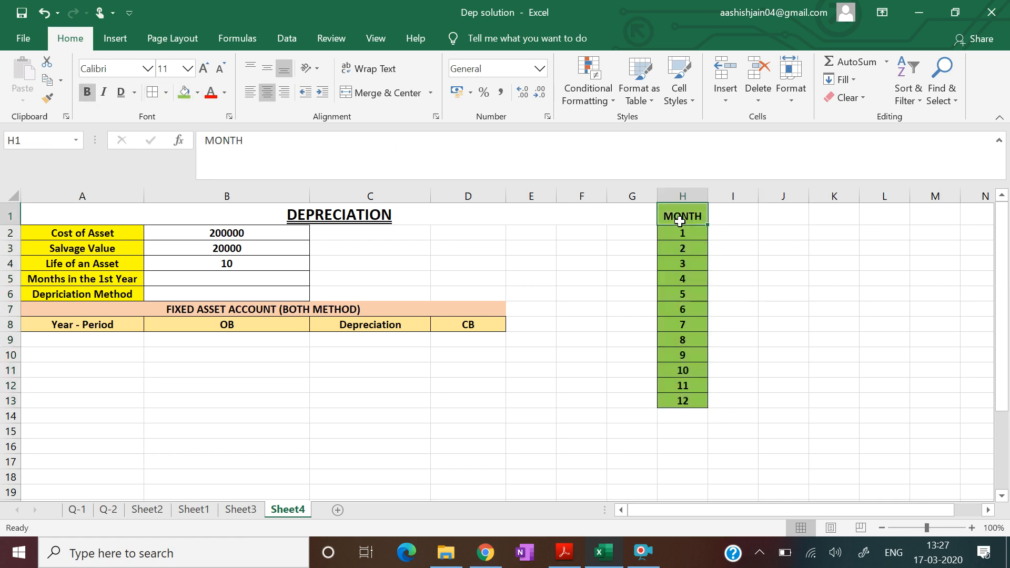
left_click(197, 93)
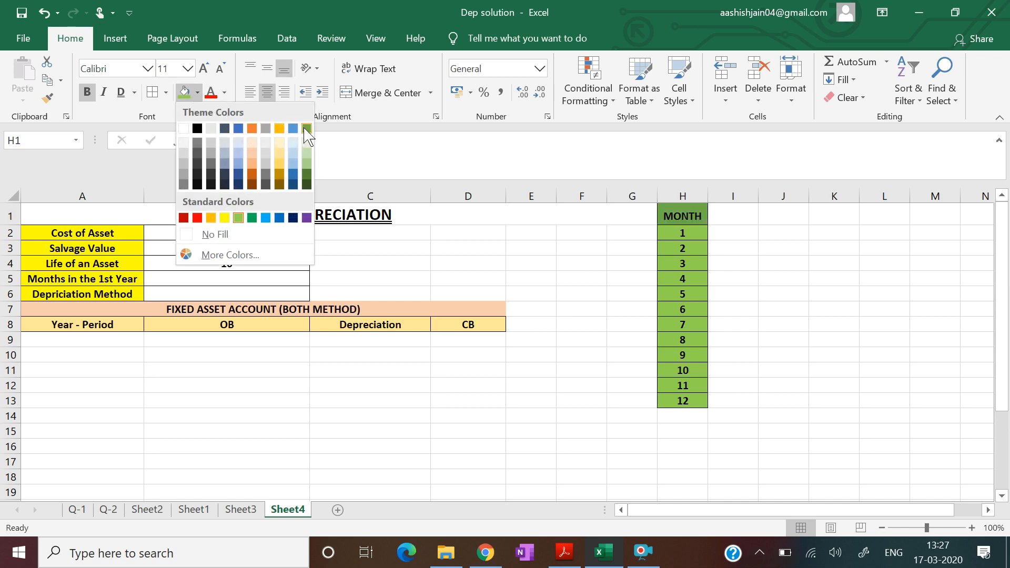
left_click(306, 175)
left_click(604, 270)
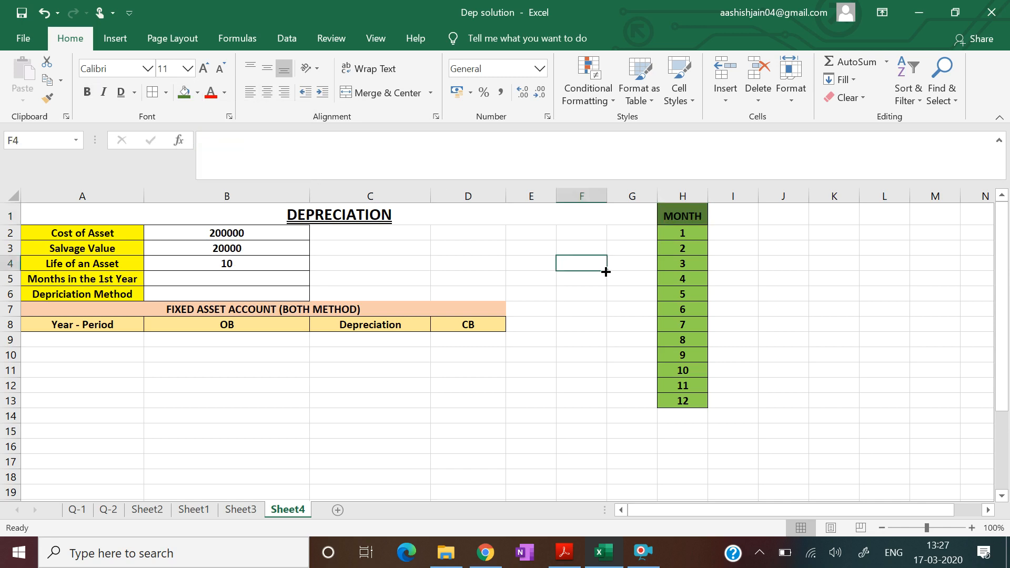
Add list data validation to the Months in the 1st Year cell B5 with the source =$H$2:$H$13.
left_click(258, 278)
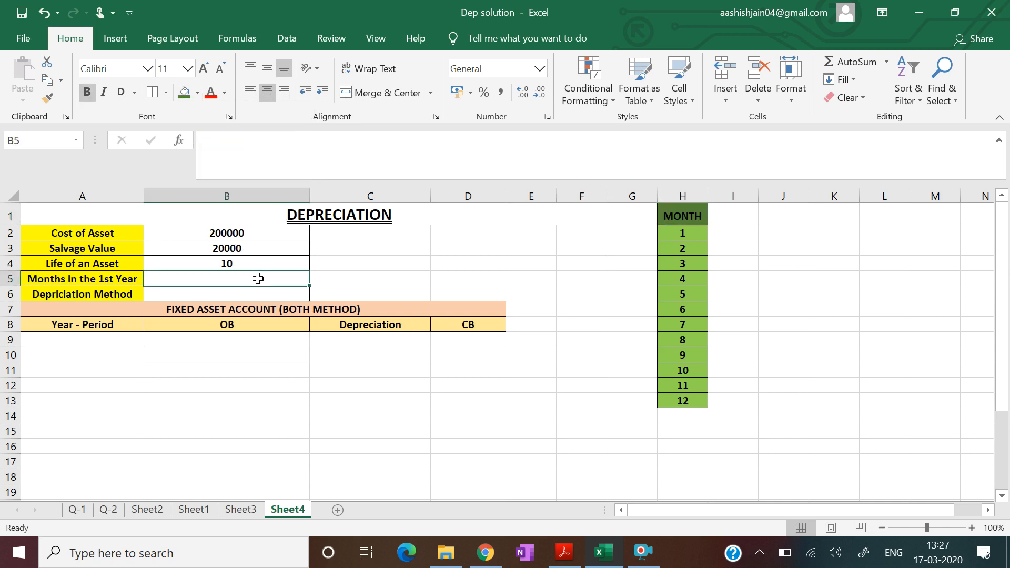
left_click(293, 41)
left_click(514, 39)
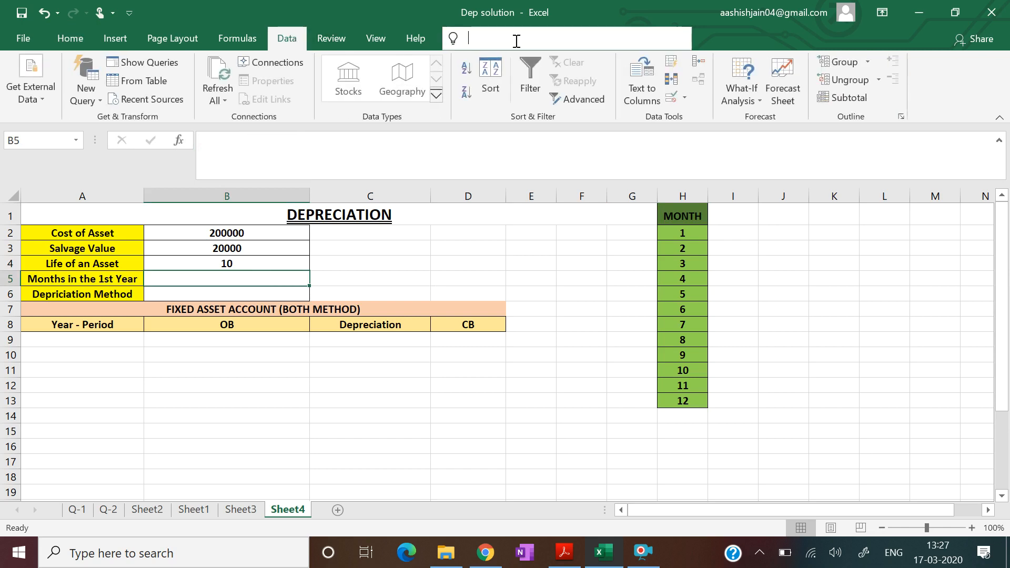
type("Dat")
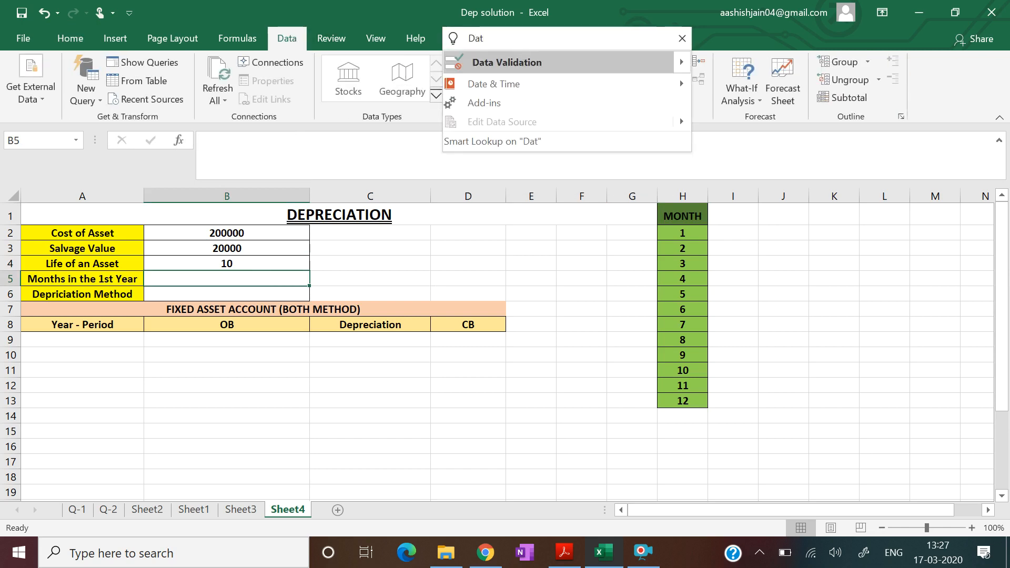
key("Escape")
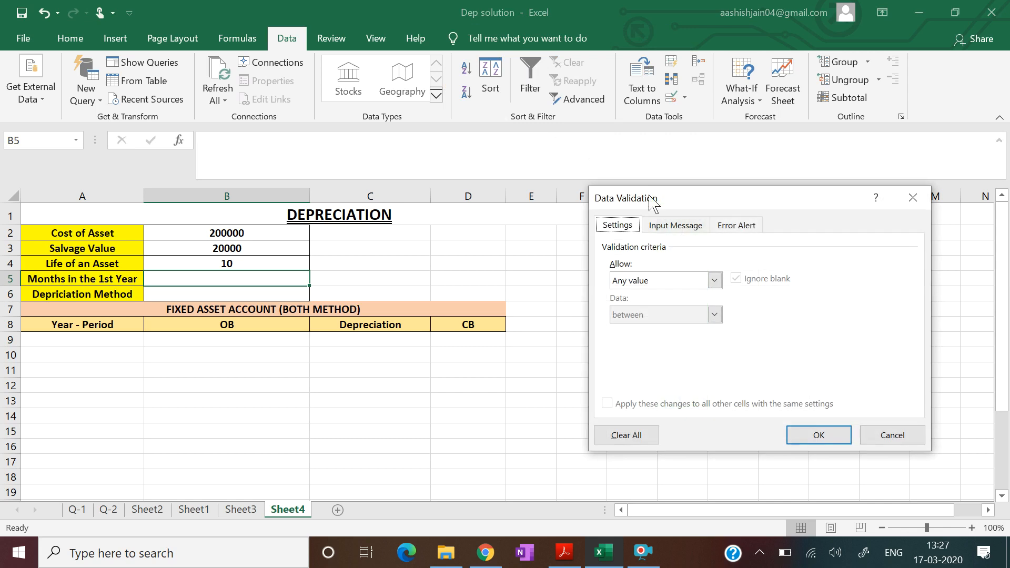
left_click_drag(668, 205, 231, 169)
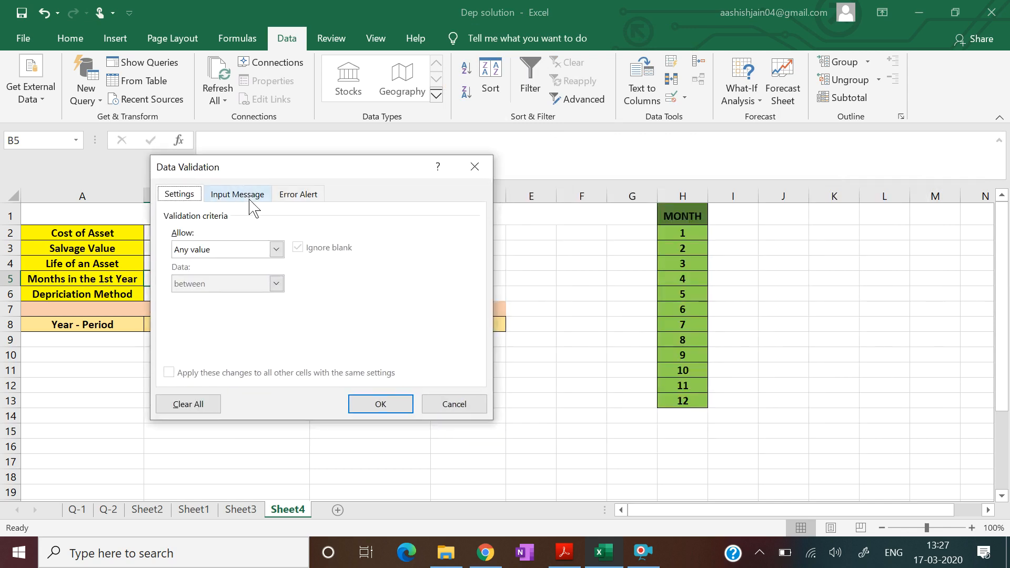
left_click(275, 250)
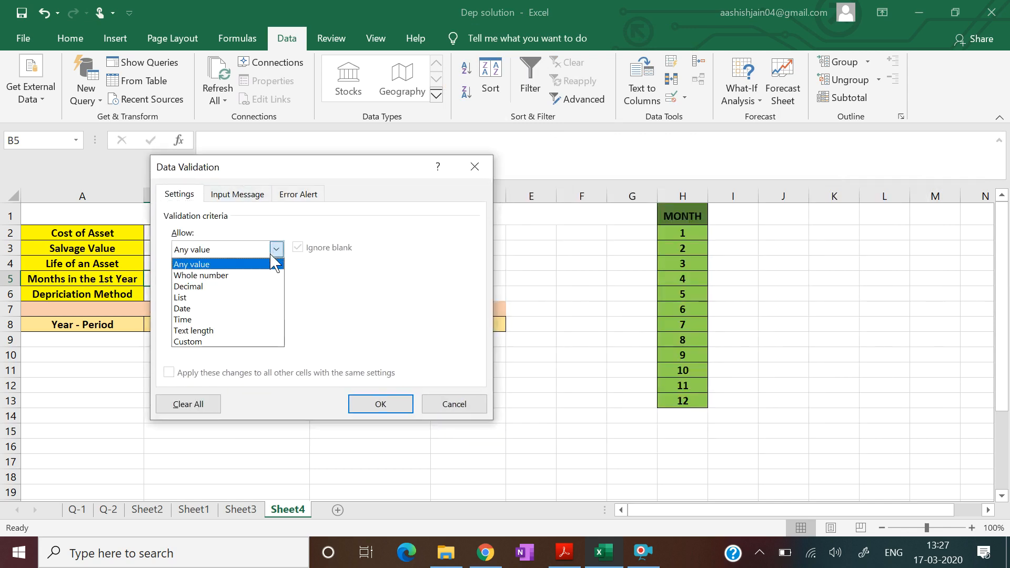
left_click(251, 298)
left_click(251, 316)
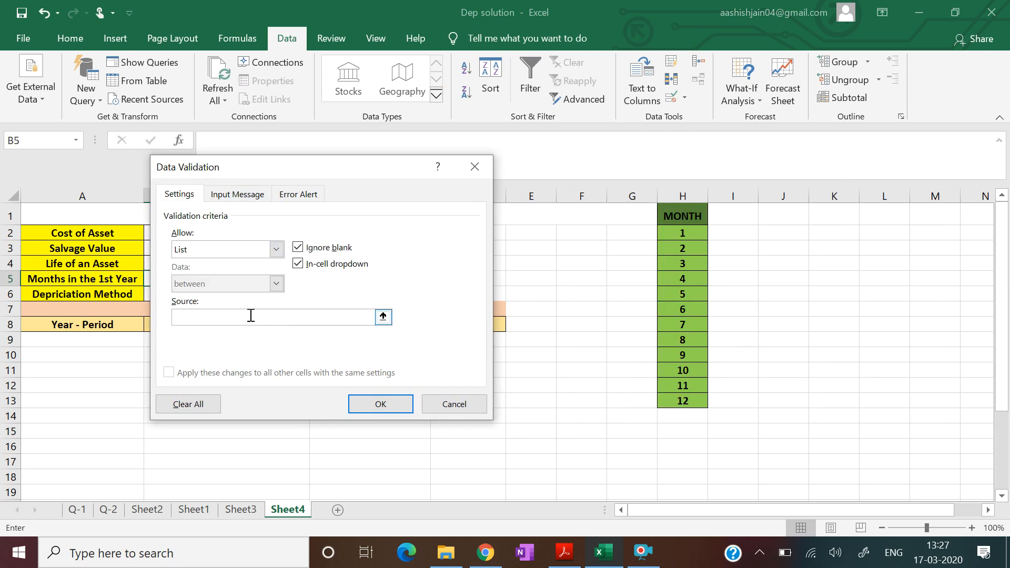
left_click_drag(675, 229, 671, 401)
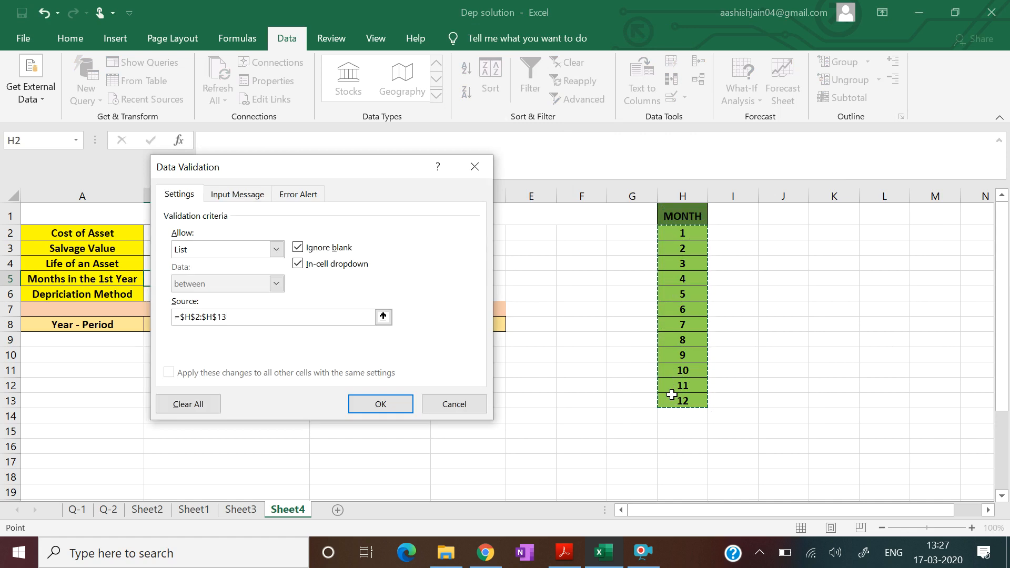
left_click(377, 408)
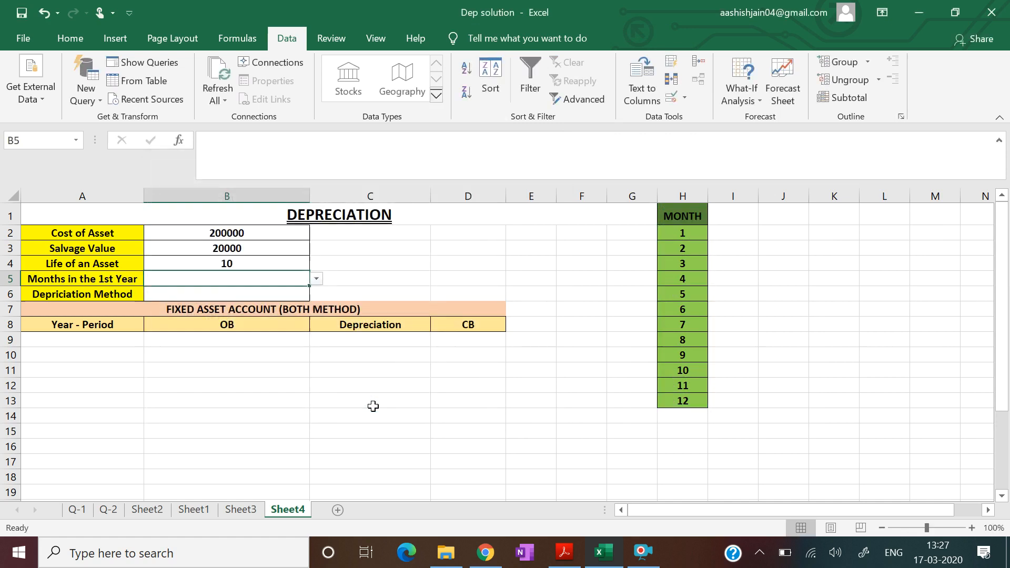
Choose 1 from the dropdown list of the Months in the 1st Year cell B5.
left_click(317, 279)
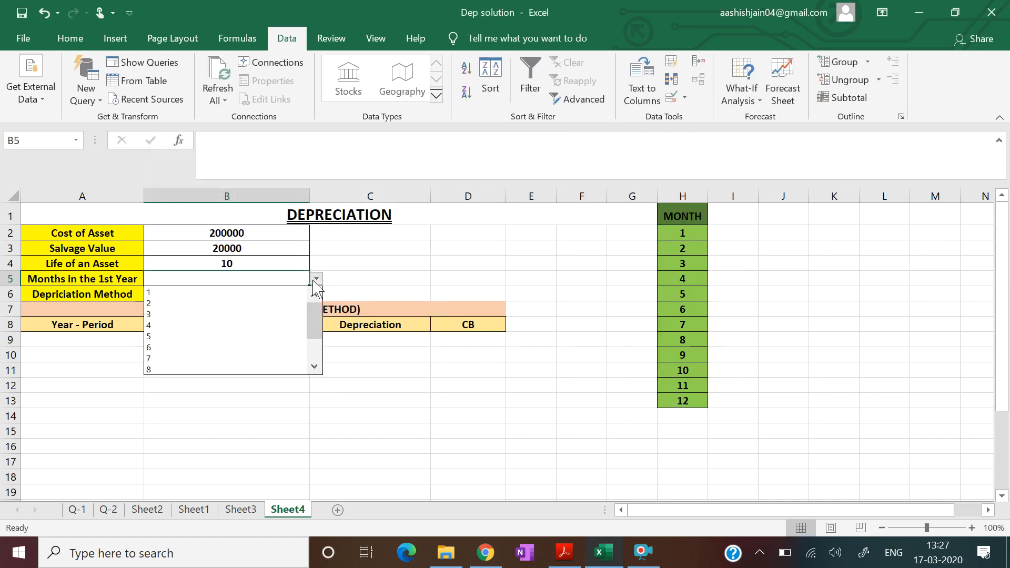
mouse_move(311, 308)
left_mouse_down()
mouse_move(312, 323)
mouse_move(311, 297)
left_mouse_up()
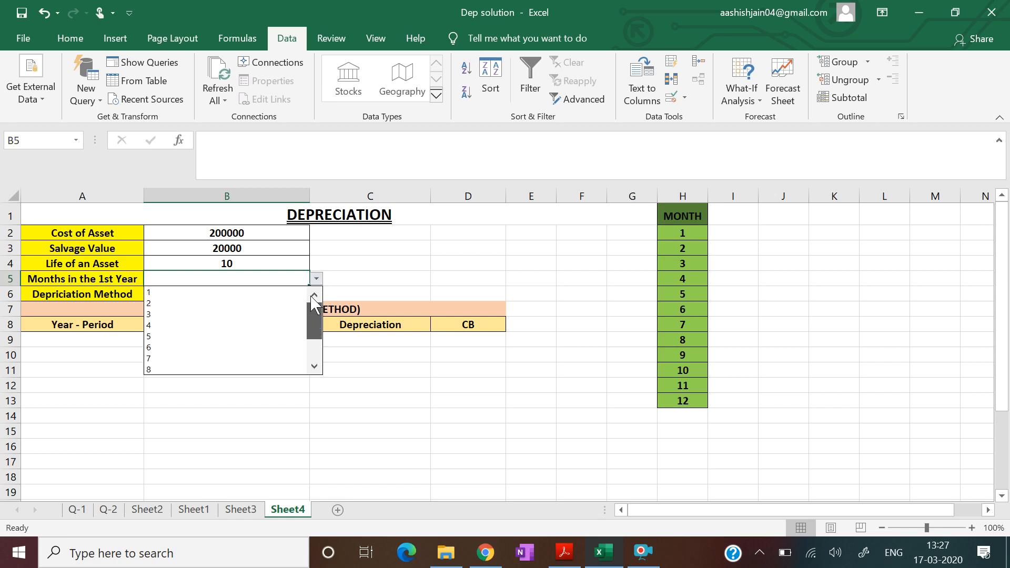
left_click(276, 293)
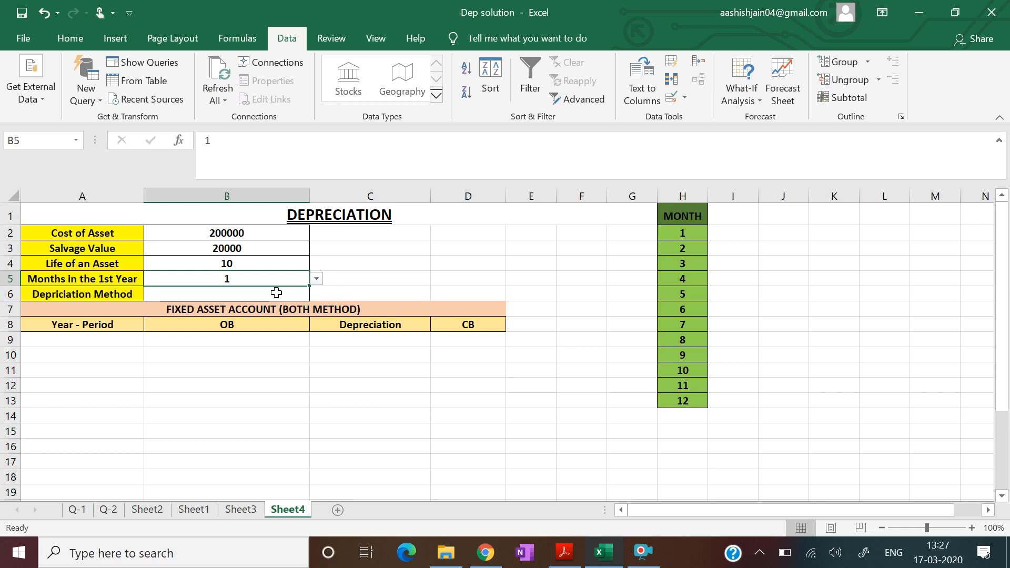
Add list data validation with the source DB,SLN to the Depriciation Method cell B6 and choose DB in it.
left_click(277, 293)
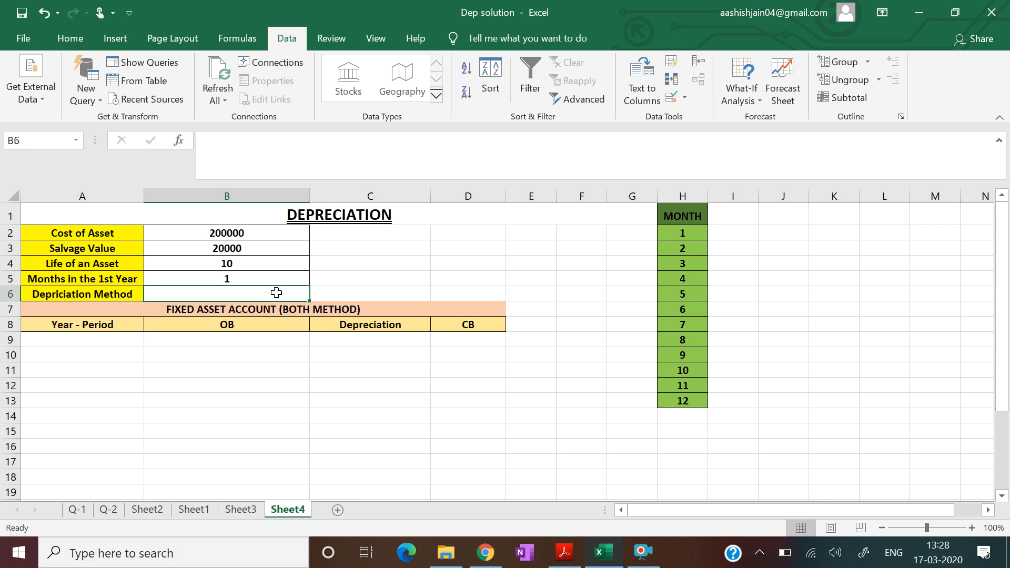
left_click(500, 40)
type("data")
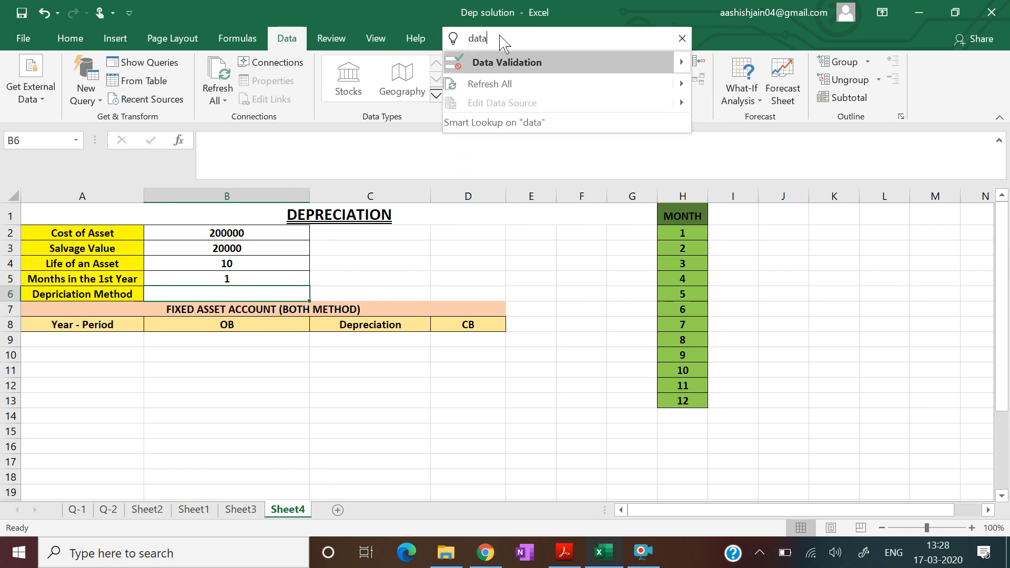
left_click(507, 63)
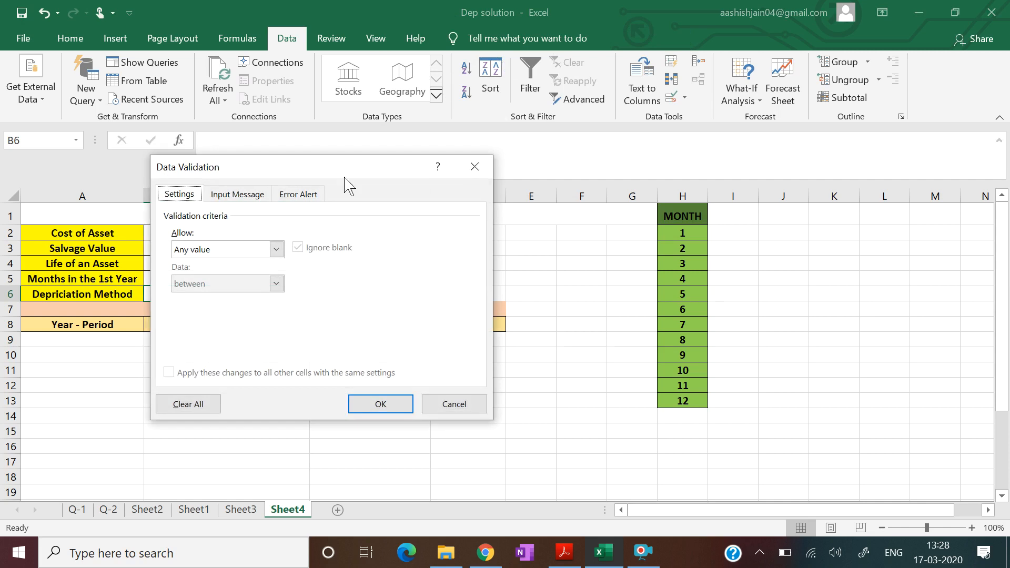
left_click(276, 251)
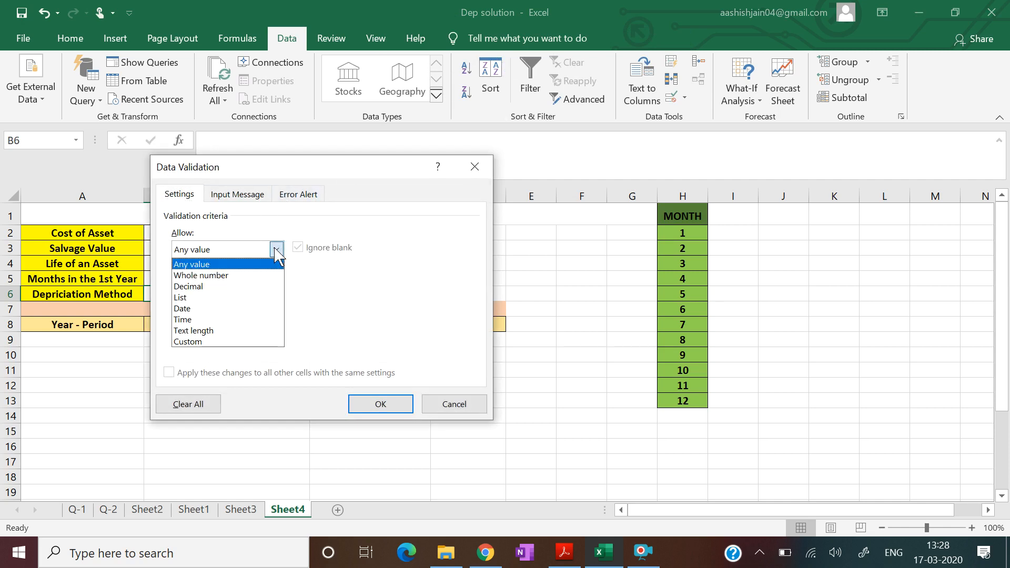
left_click(247, 299)
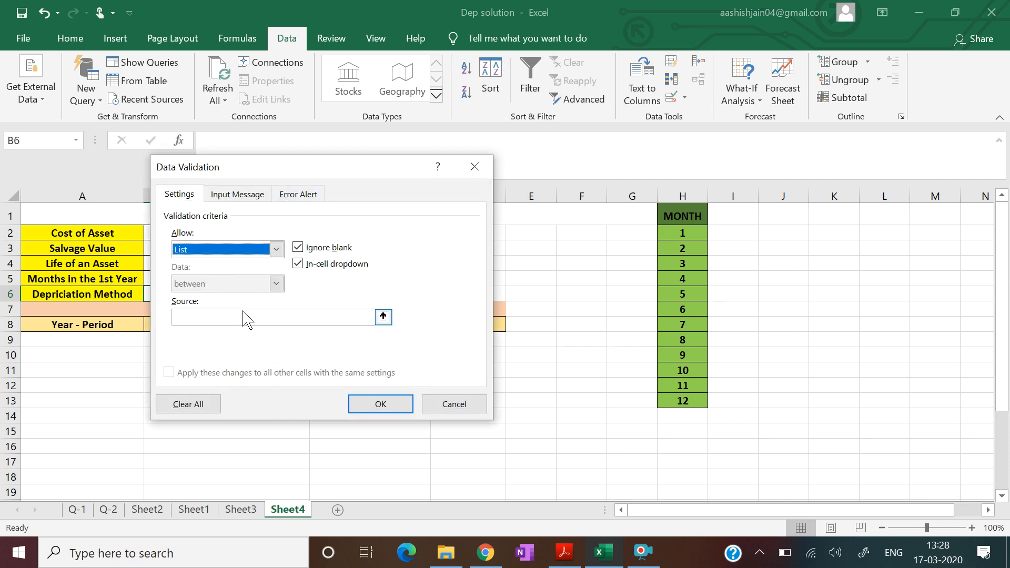
left_click(243, 315)
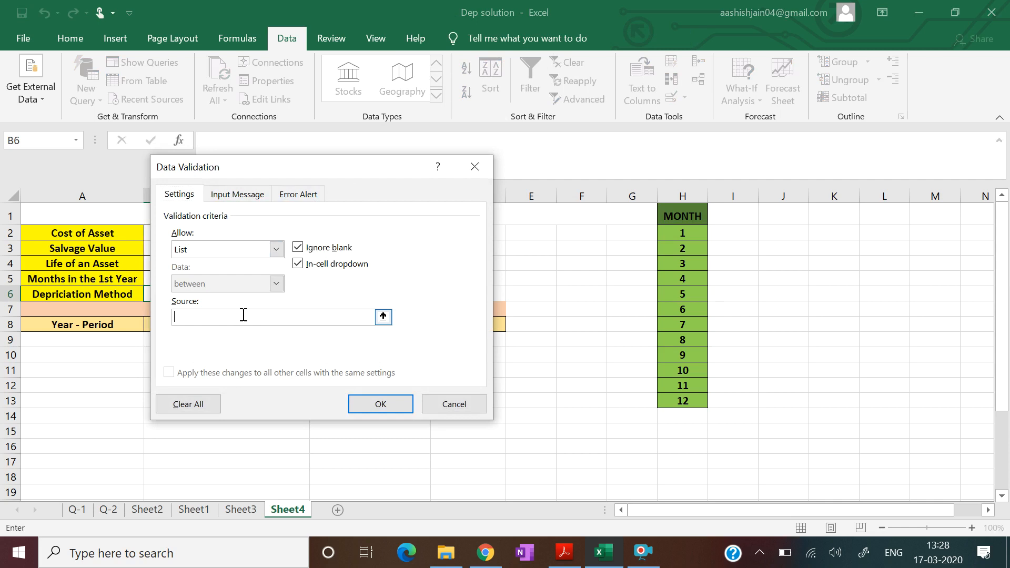
type("DB,SLN")
left_click(367, 403)
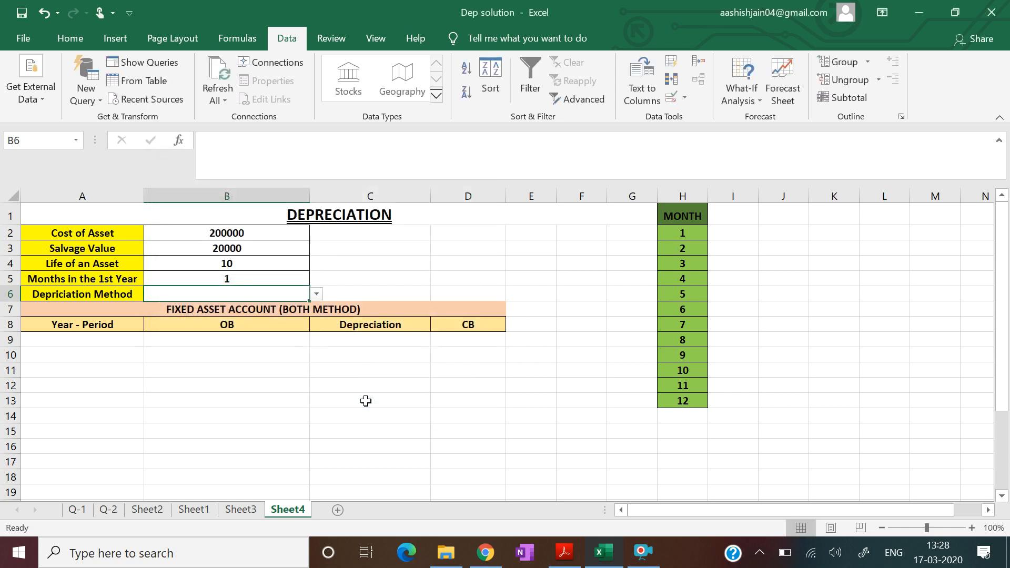
left_click(316, 293)
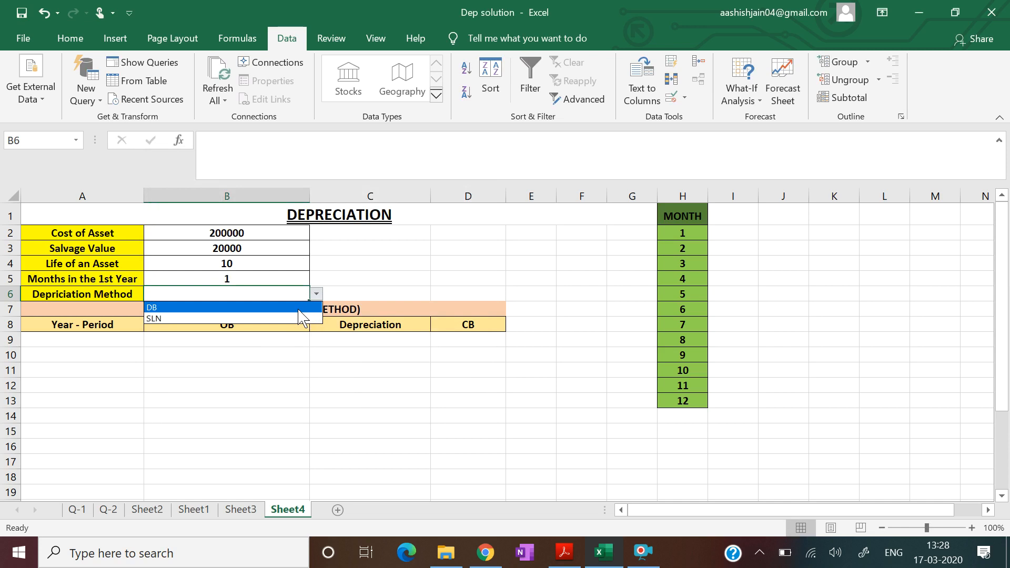
left_click(301, 307)
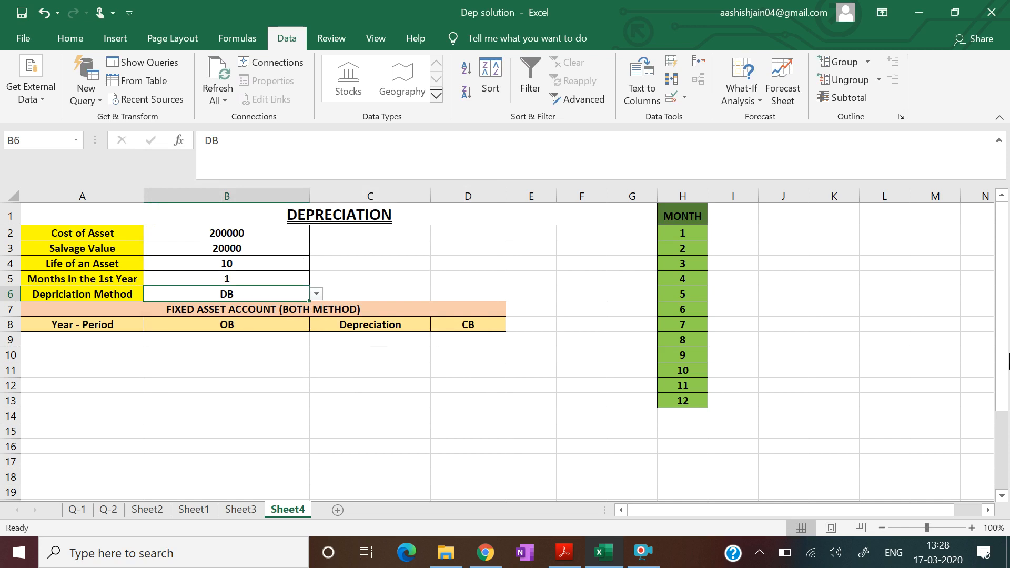
Enter 1 as the first Year - Period value in A9.
mouse_move(1004, 357)
left_mouse_down()
mouse_move(1006, 400)
mouse_move(1000, 345)
left_mouse_up()
left_click(105, 340)
type("1")
key("Return")
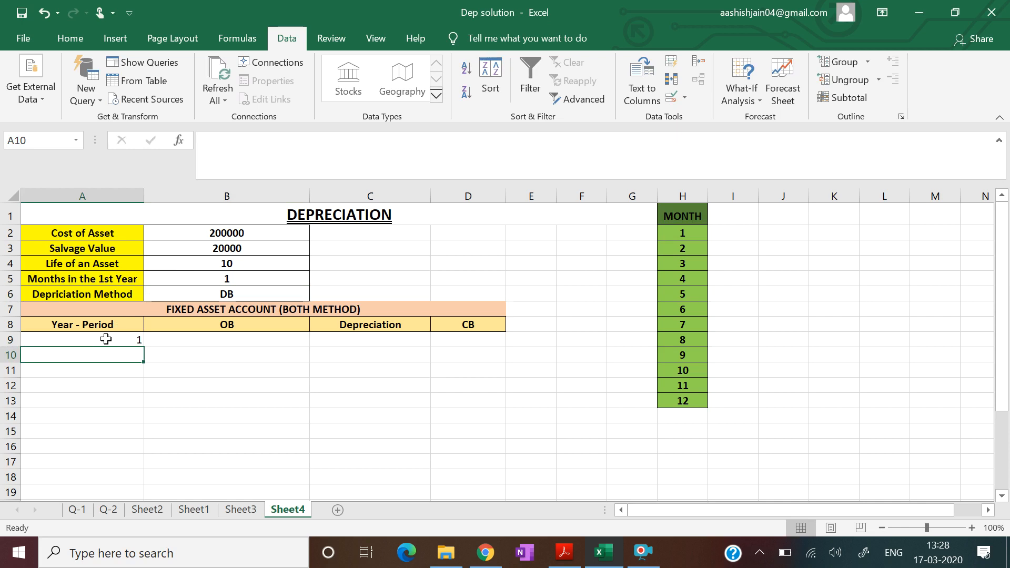
Enter the formula =IF(A9<B4+1,A9+1,"") in A10 for the following year number.
type("=I")
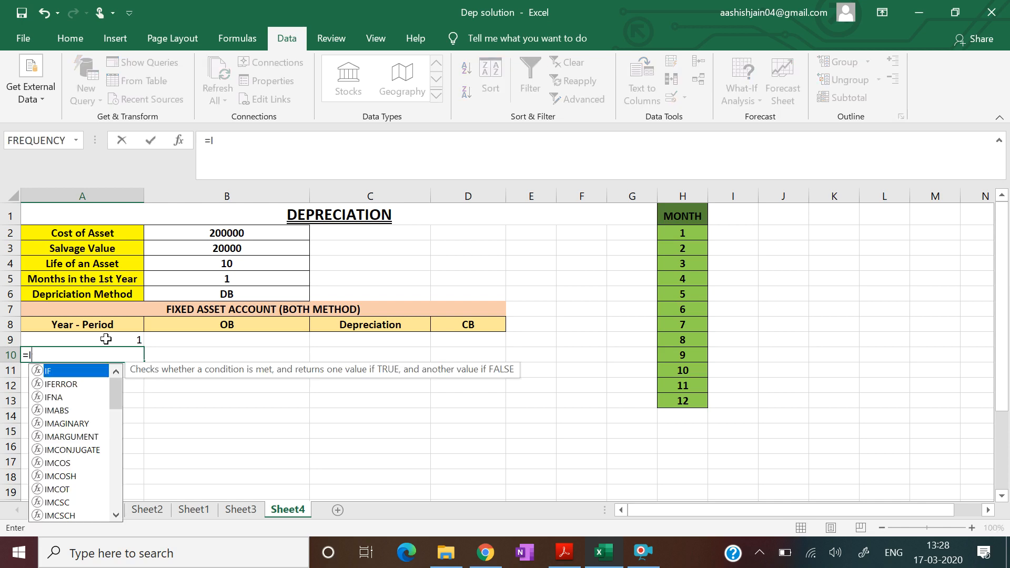
type("F(")
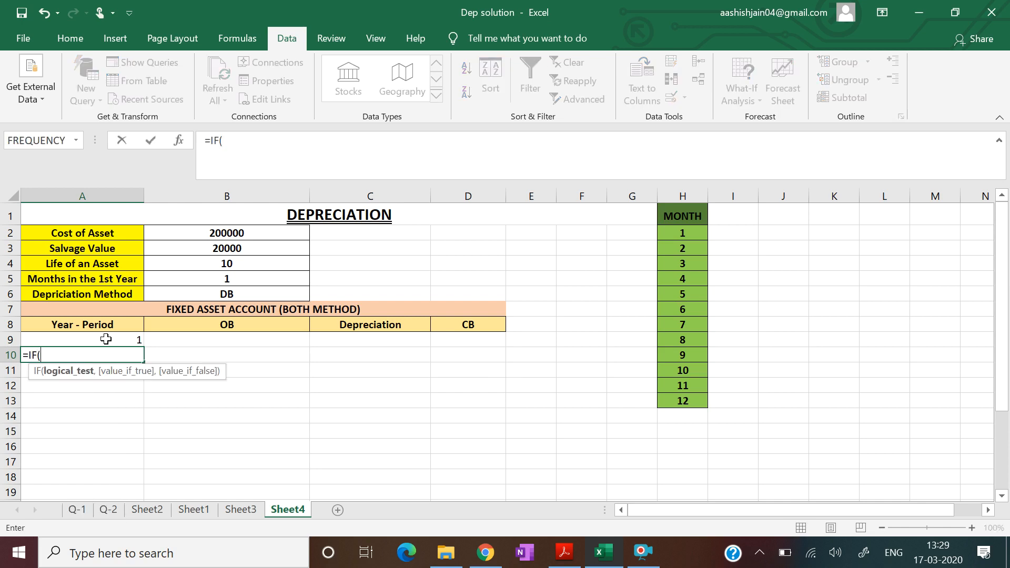
left_click(105, 338)
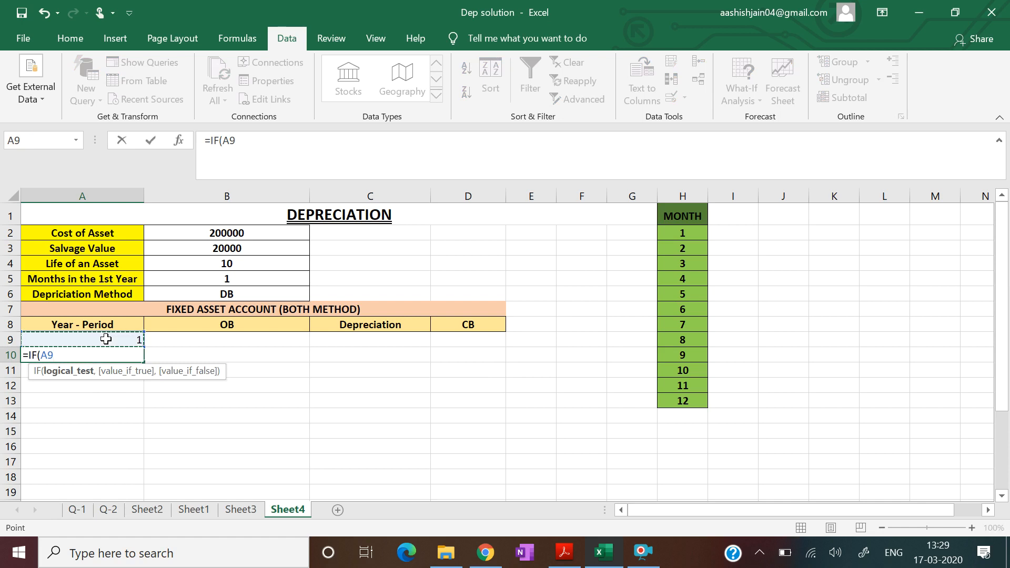
type("<")
left_click(206, 265)
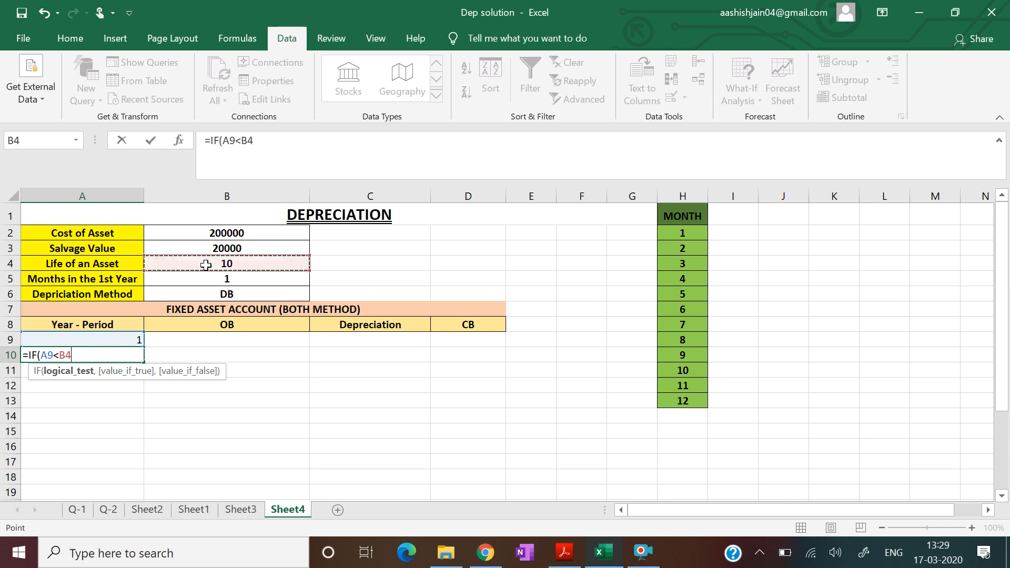
type("+")
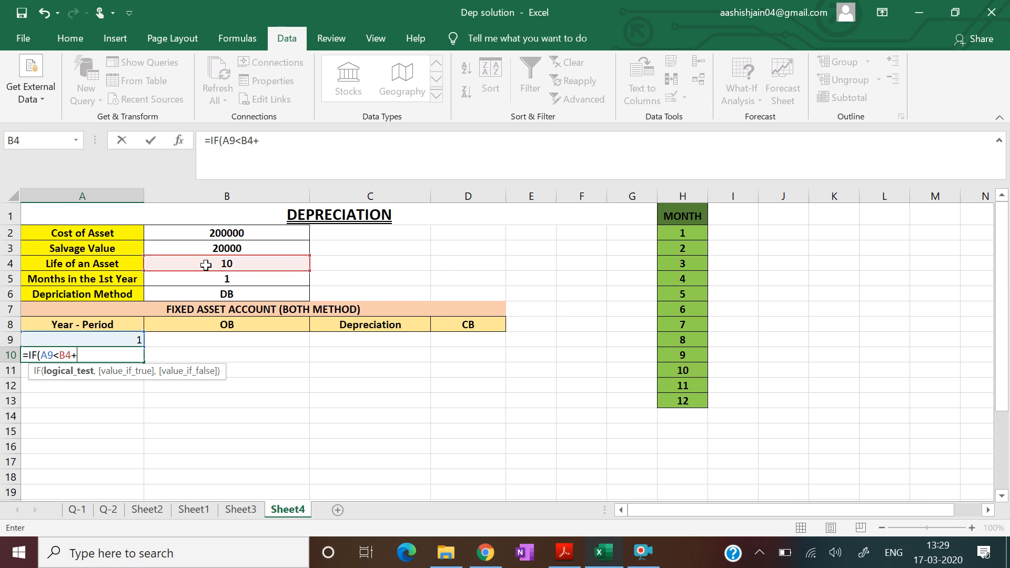
type("1")
type(",")
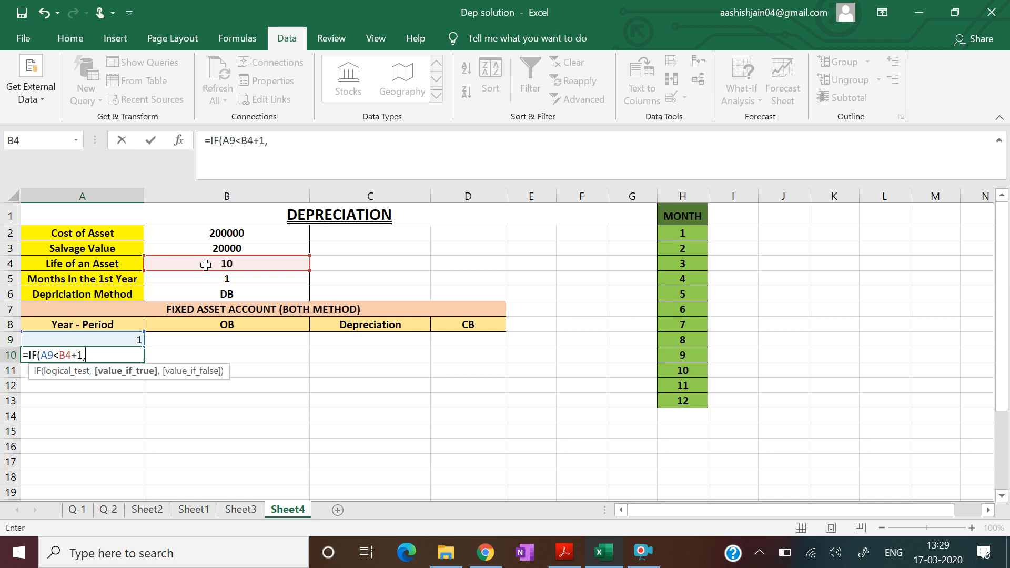
left_click(115, 341)
type("+1,")
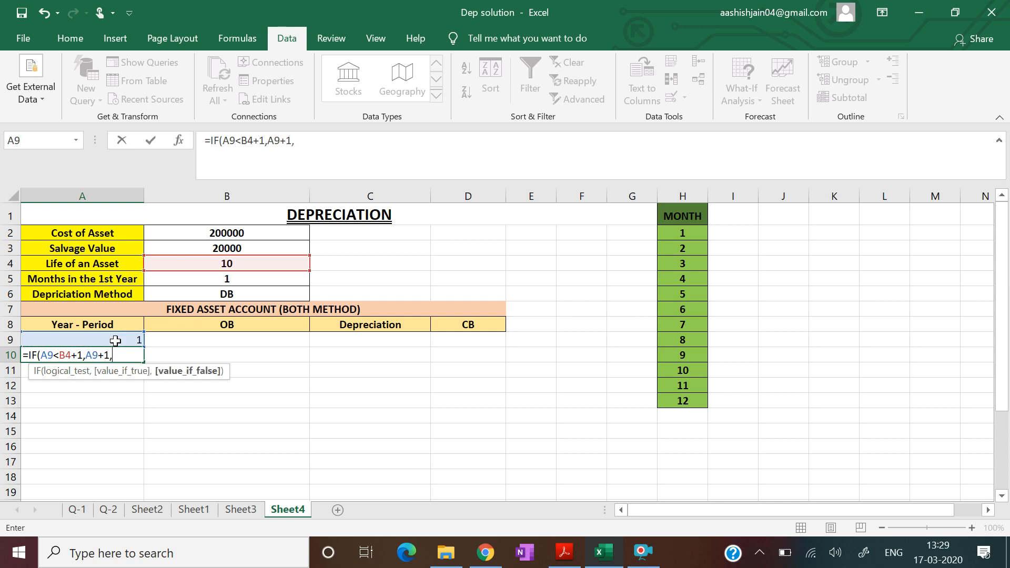
type("\"\")")
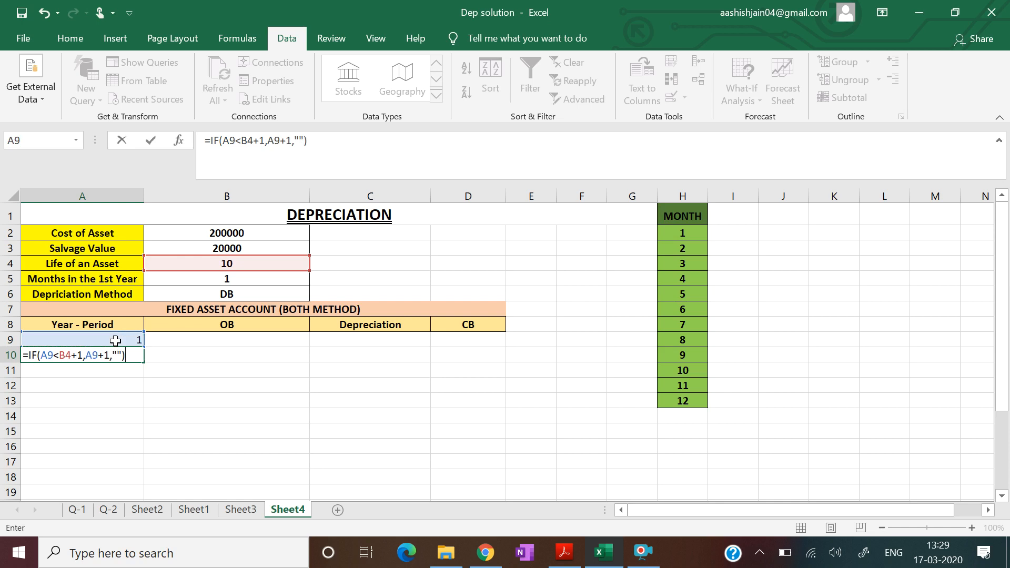
key("Return")
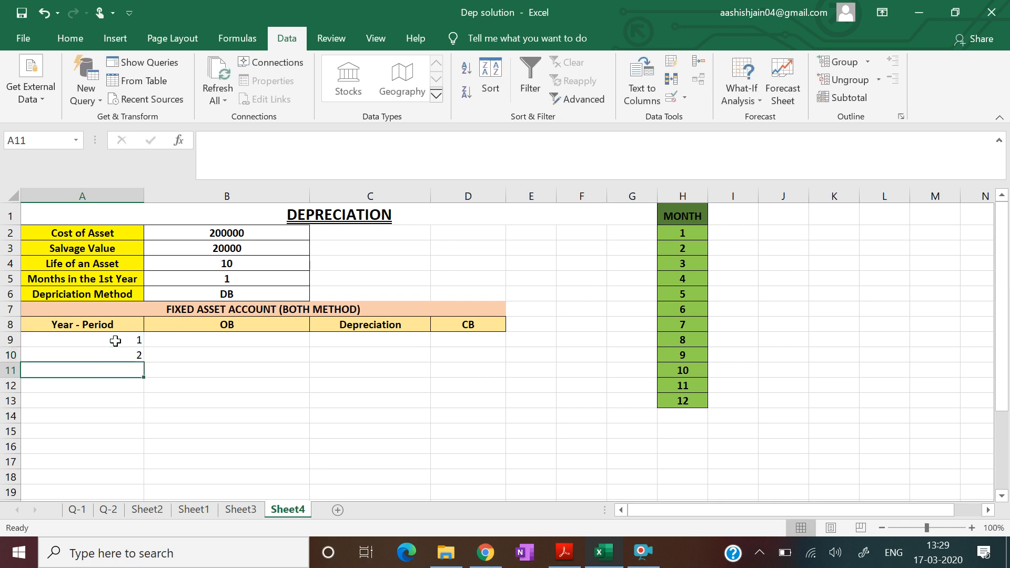
Try to fill the year formula from A10 down the Year - Period column to A23.
left_click(115, 357)
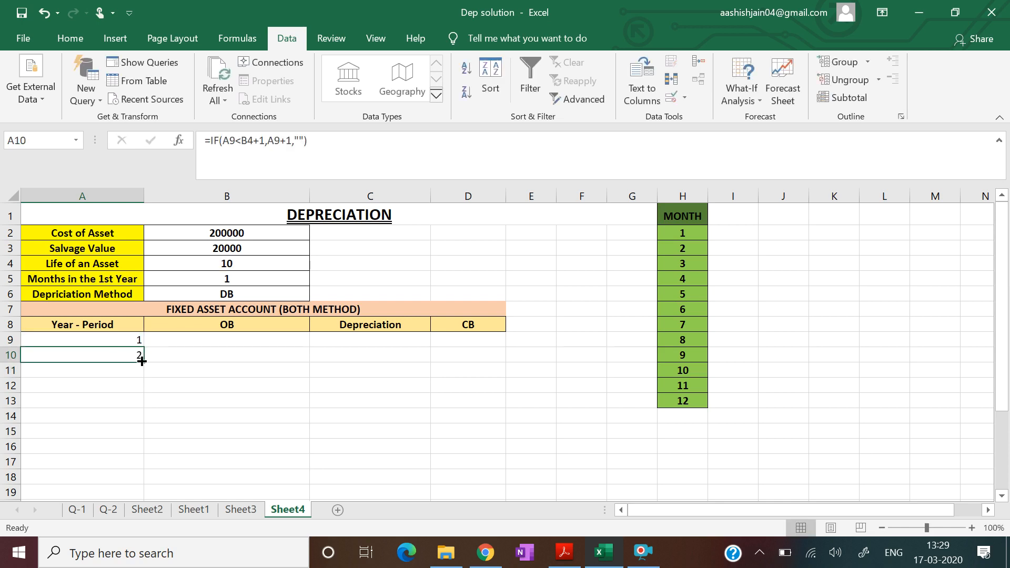
left_click_drag(144, 361, 131, 509)
left_click(369, 421)
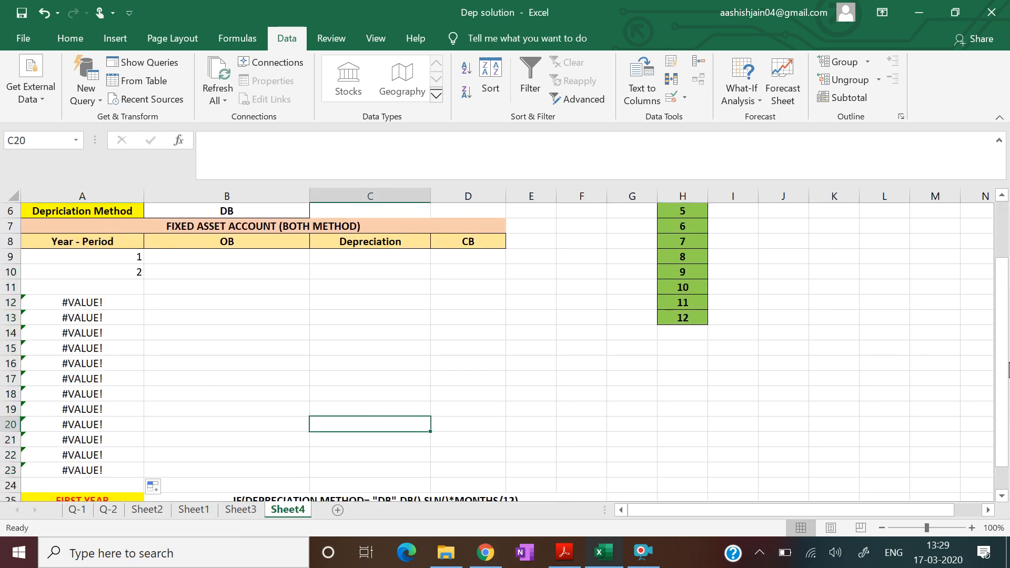
left_click_drag(1004, 357, 1004, 324)
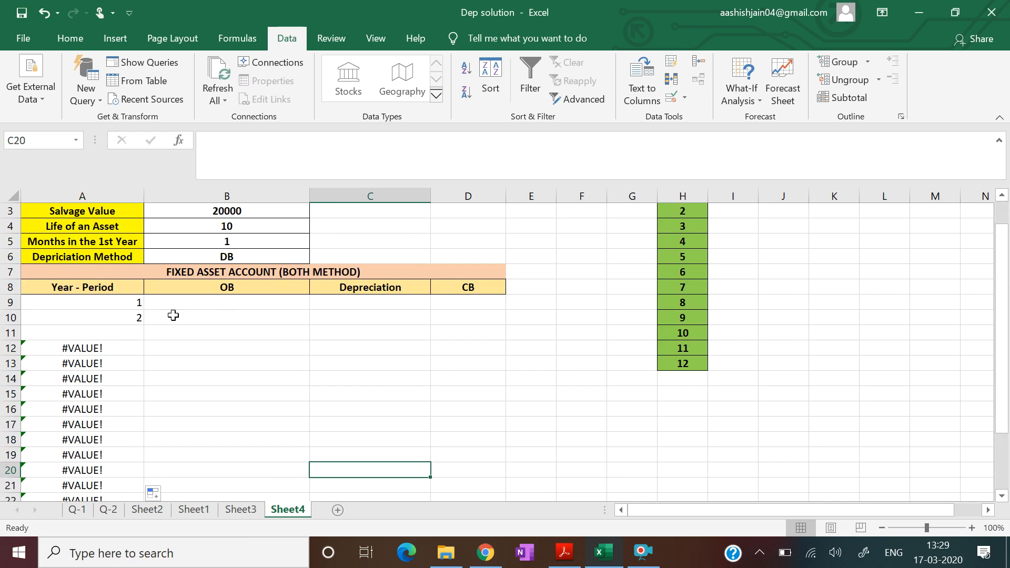
Make the asset life reference in the A10 formula absolute so it reads =IF(A9<$B$4+1,A9+1,"").
left_click(117, 321)
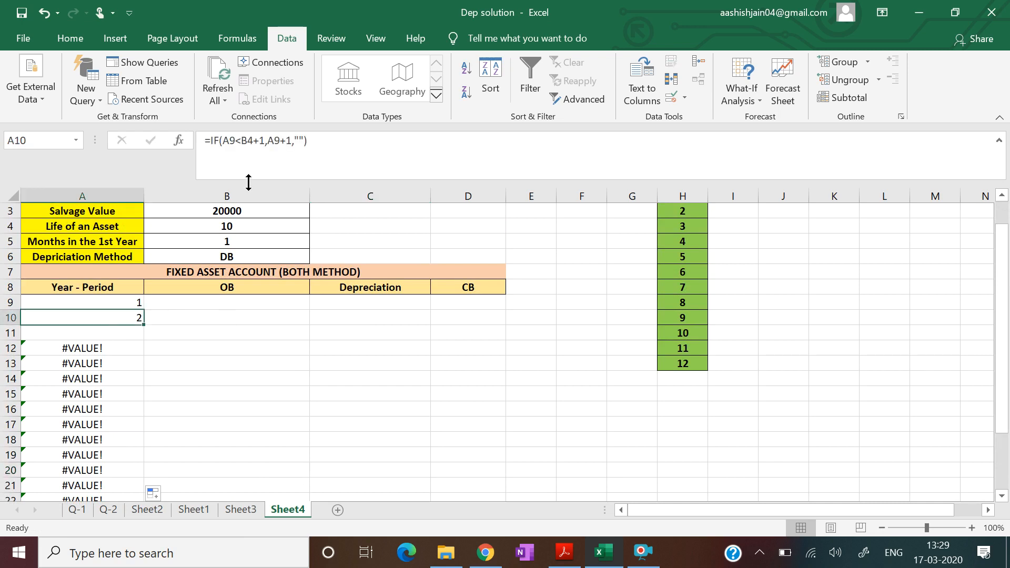
left_click(251, 146)
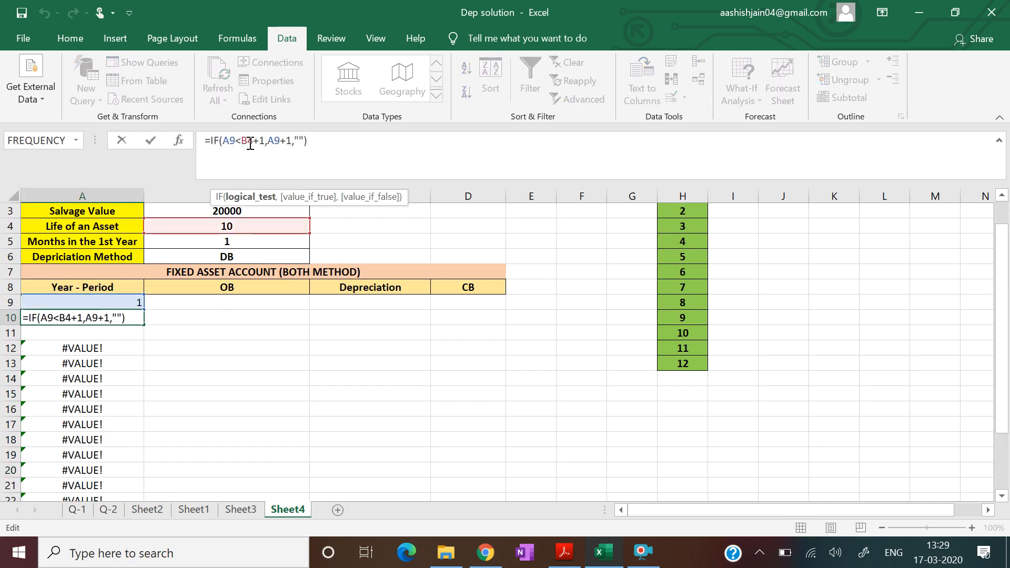
type("$B$")
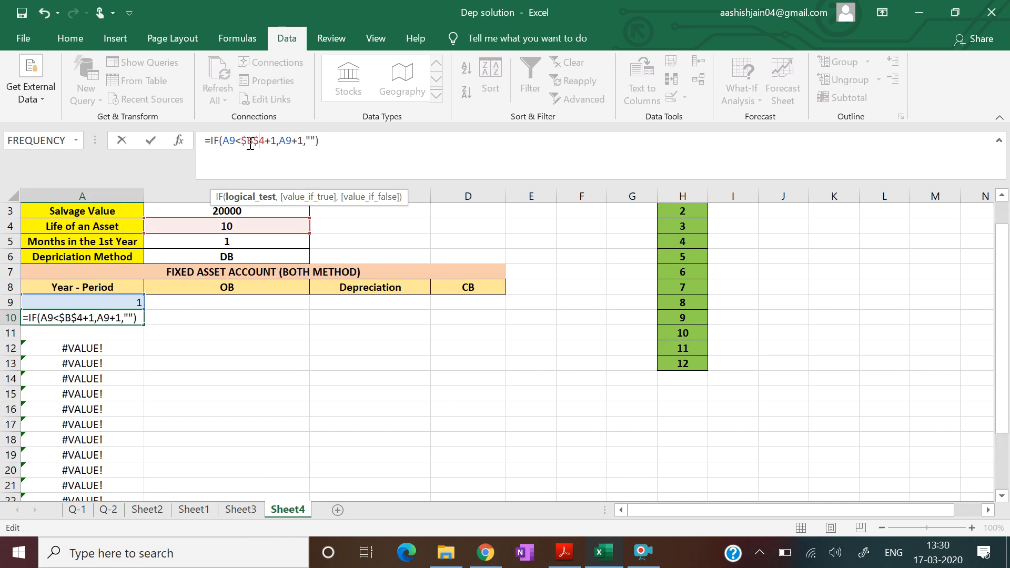
key("Return")
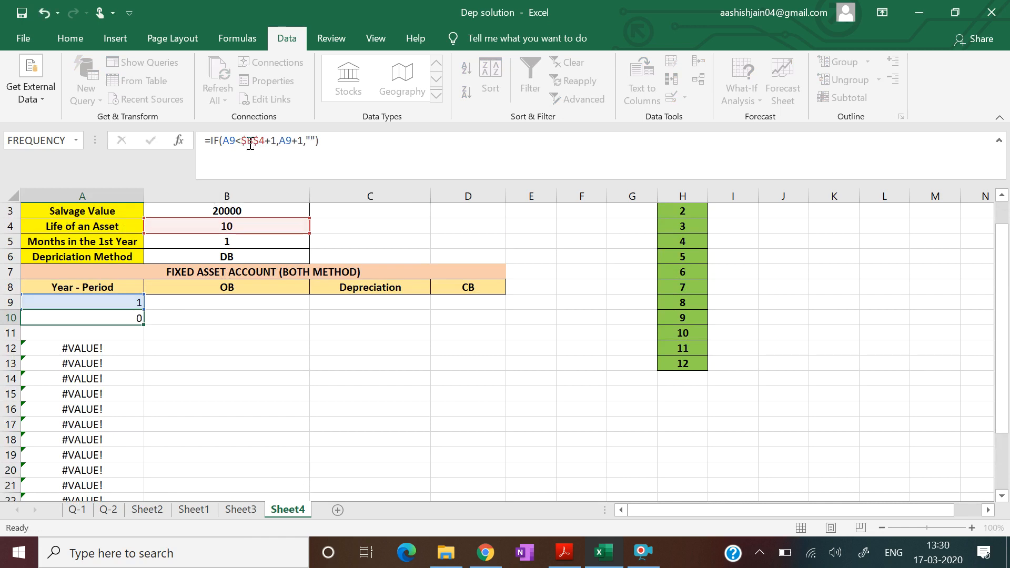
Fill the corrected year formula from A10 down to A21.
left_click(119, 316)
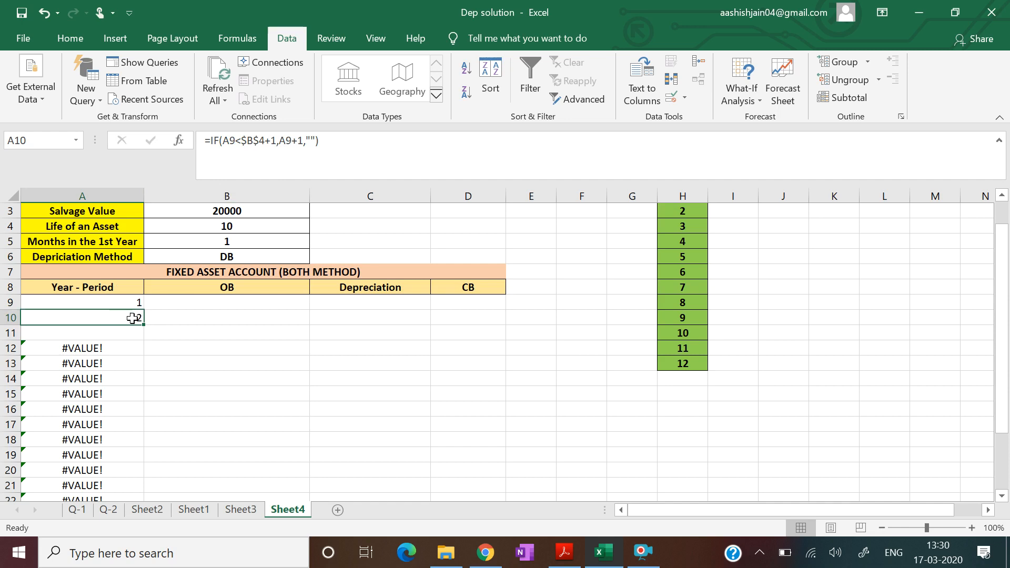
left_click_drag(144, 327, 144, 487)
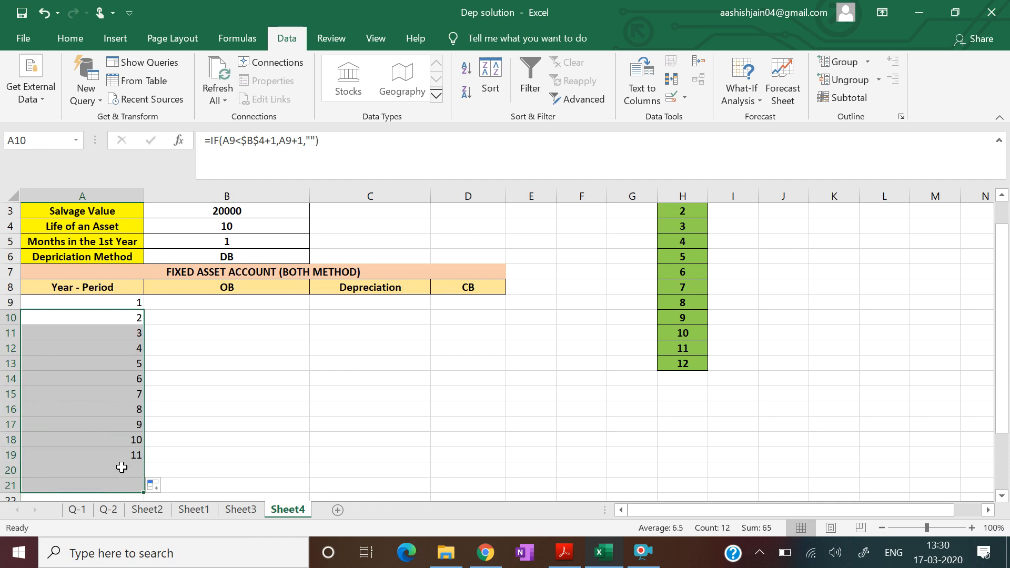
left_click(346, 460)
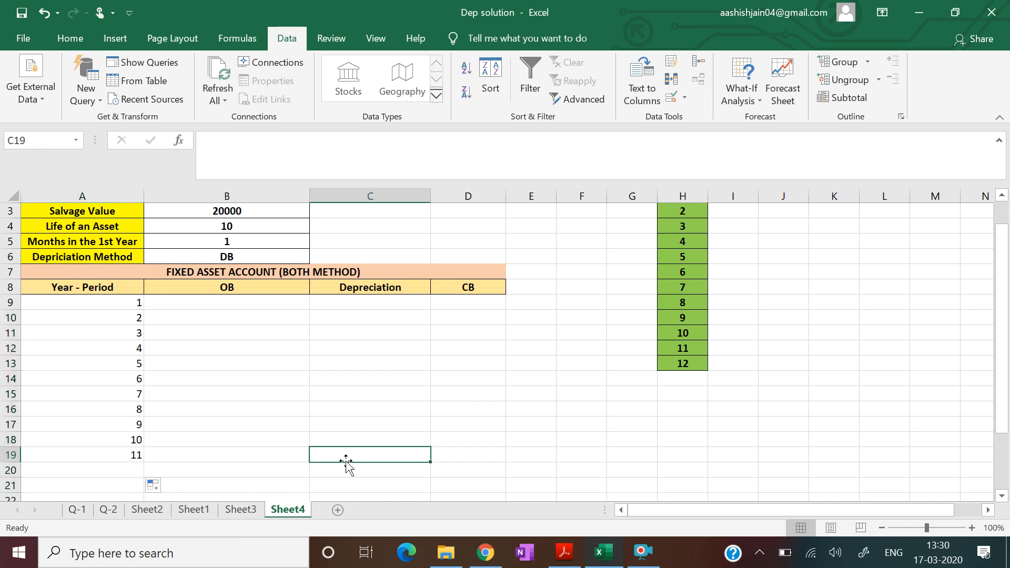
Format the schedule range A9:D19 as bold and centred.
left_click(123, 305)
left_click_drag(123, 306, 467, 454)
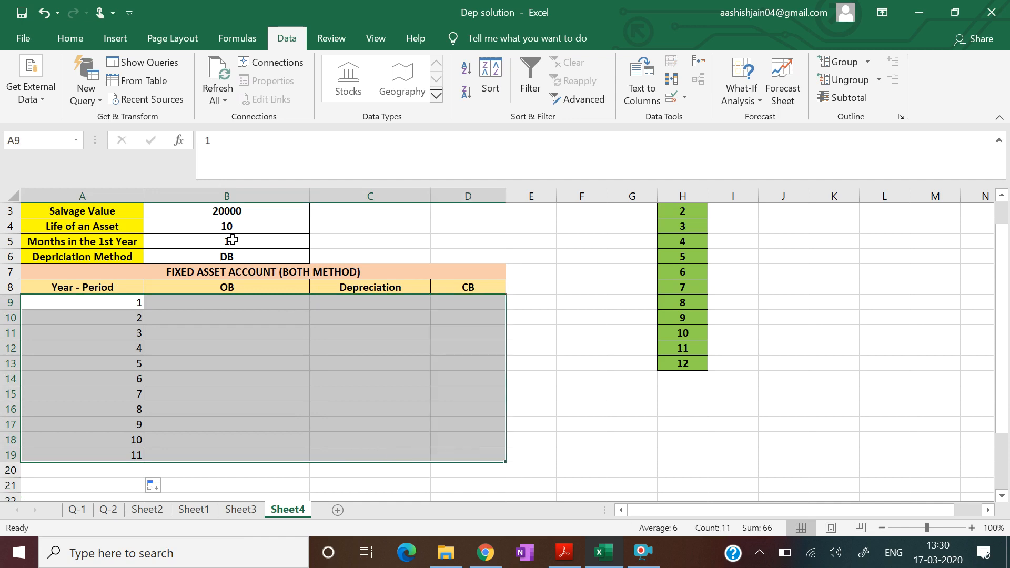
left_click(59, 40)
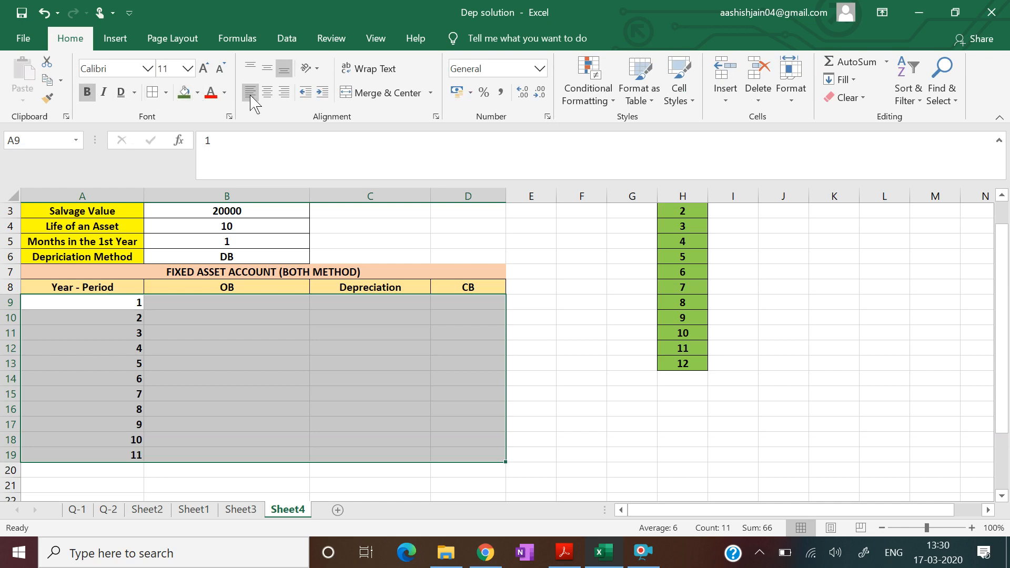
left_click(268, 93)
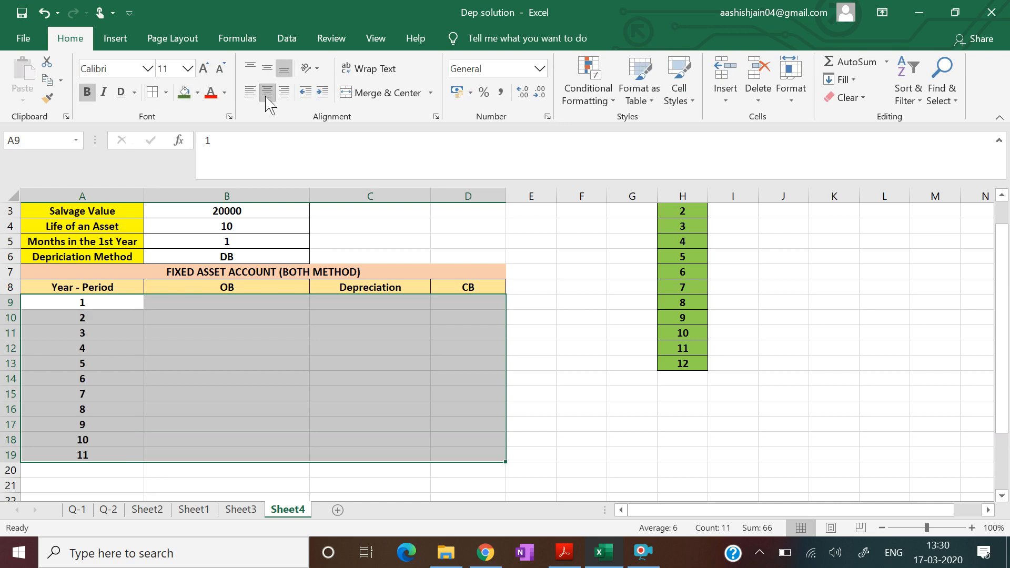
Apply all borders to the schedule range A9:D19.
left_click(153, 93)
left_click(550, 381)
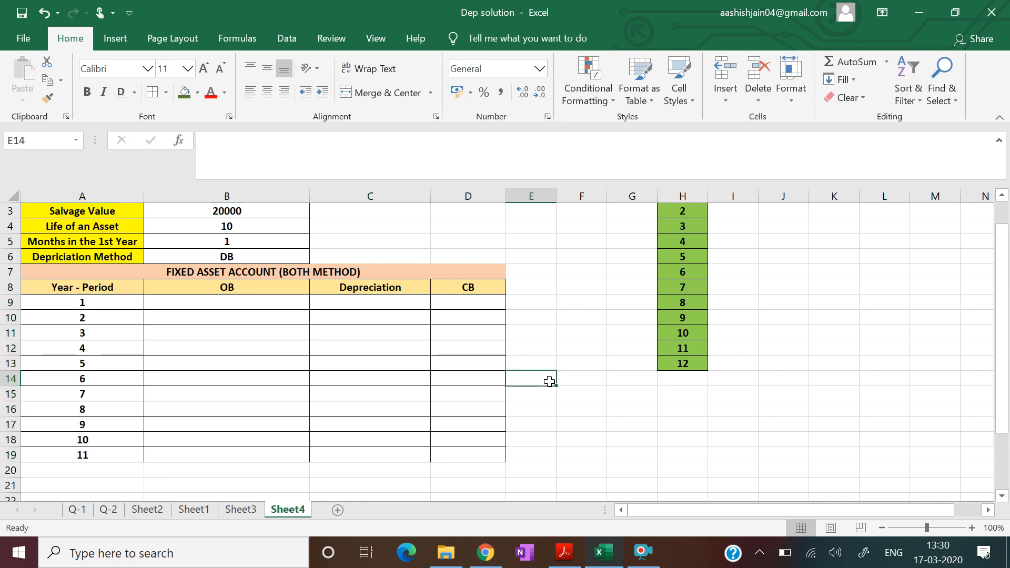
Link the first-year opening balance in B9 to the cost of the asset with =B2.
left_click_drag(1003, 388, 1008, 384)
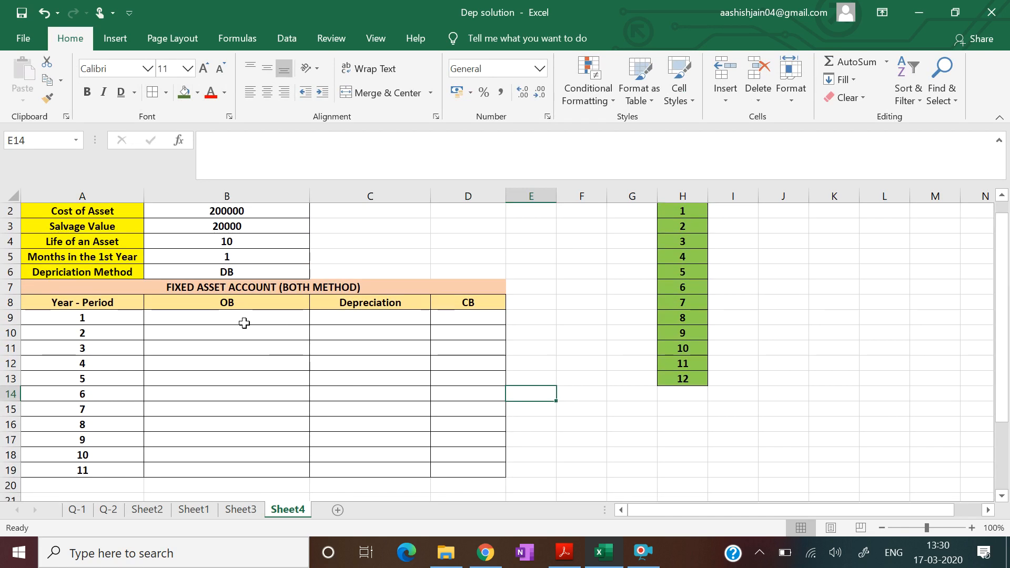
left_click(237, 318)
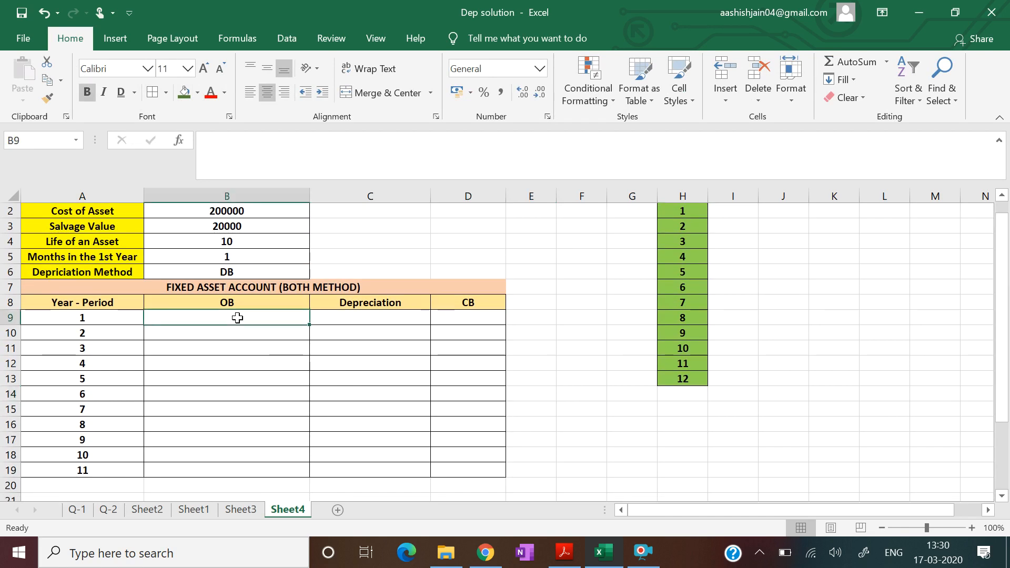
type("=")
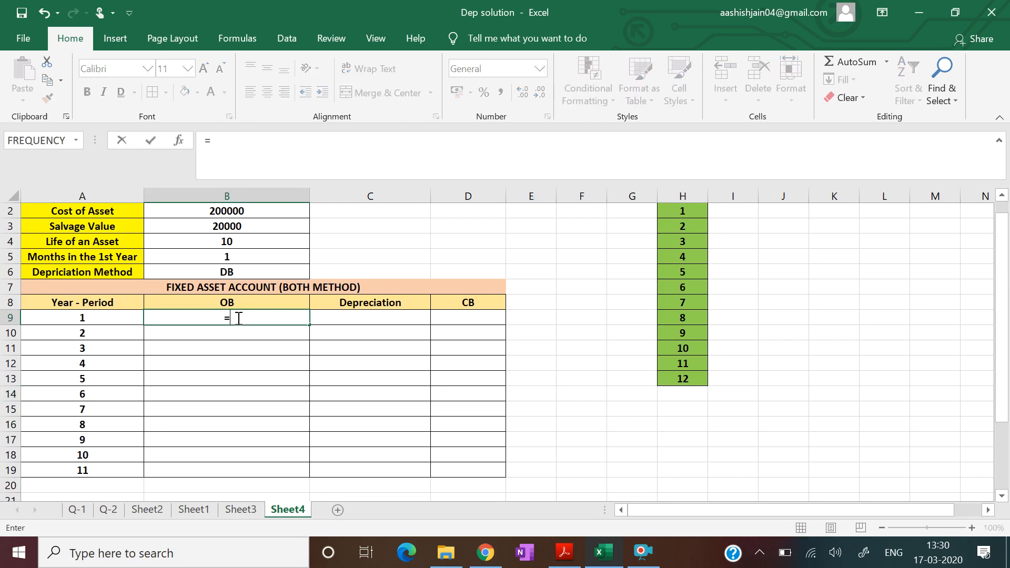
left_click(238, 212)
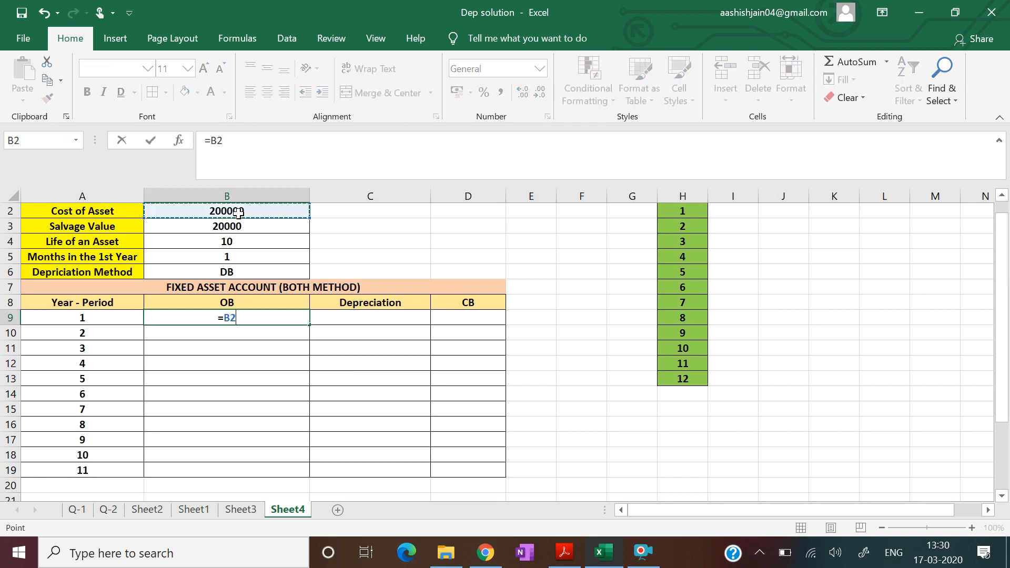
key("Return")
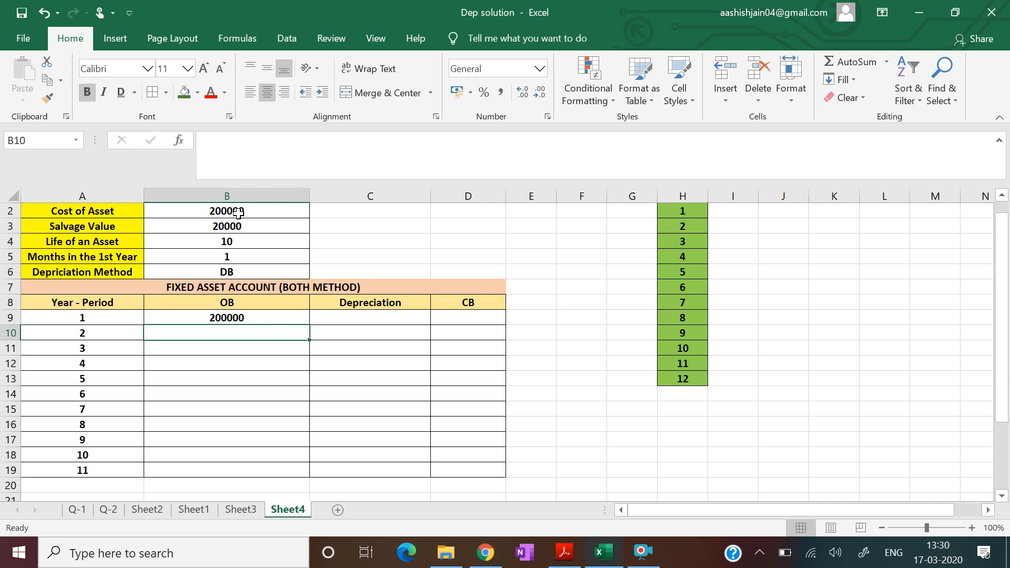
Enter =IF(COUNT(A10)=1,D9,"") in B10 to carry the previous closing balance into the second year's opening balance.
left_click(88, 330)
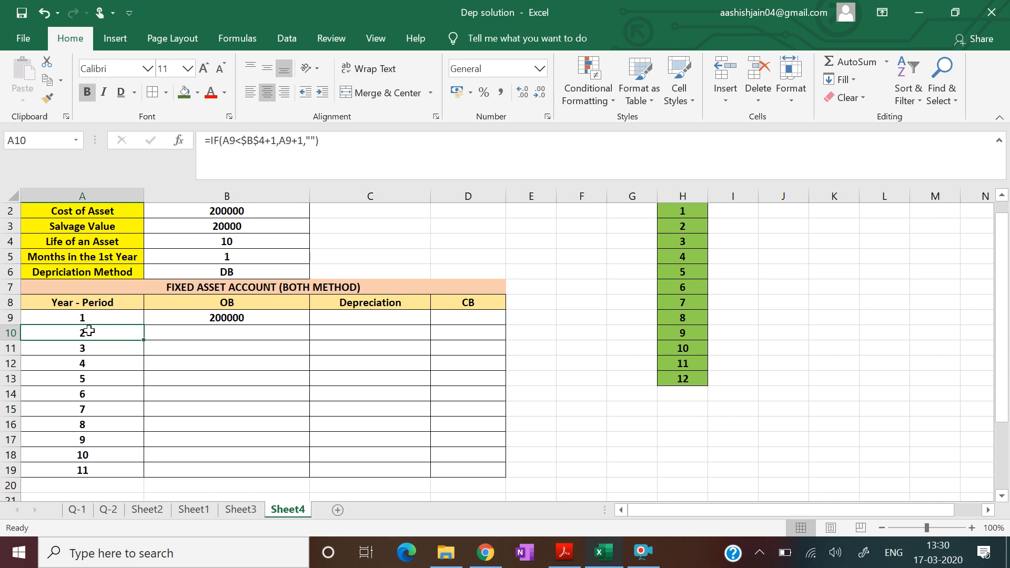
left_click(196, 334)
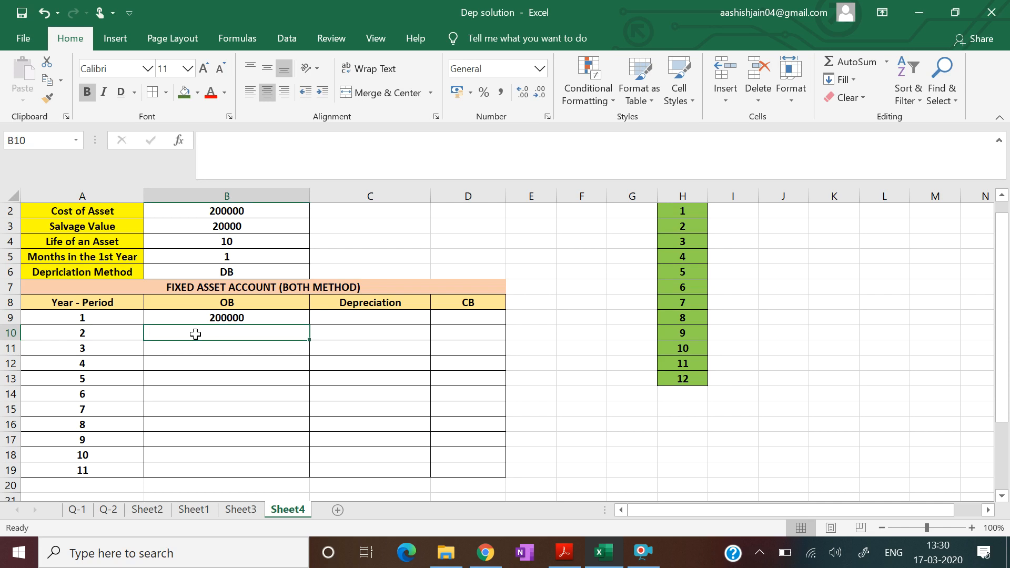
type("=IF")
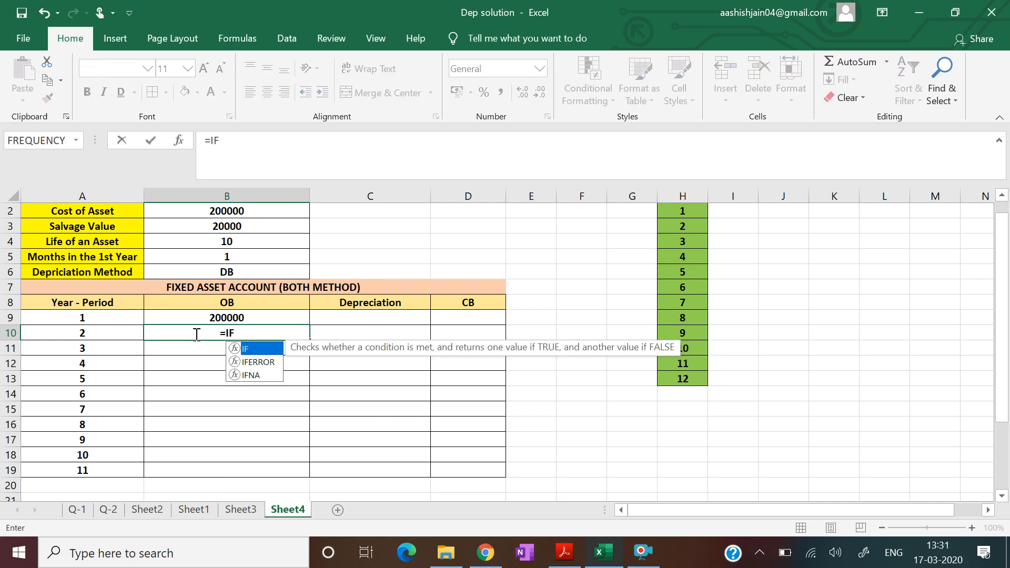
type("(COUNT(")
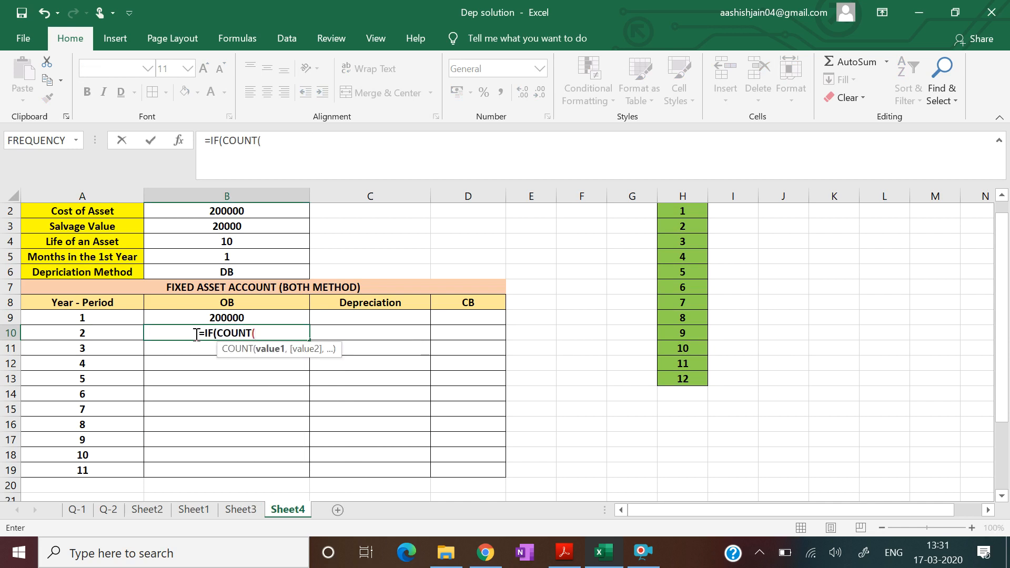
left_click(74, 341)
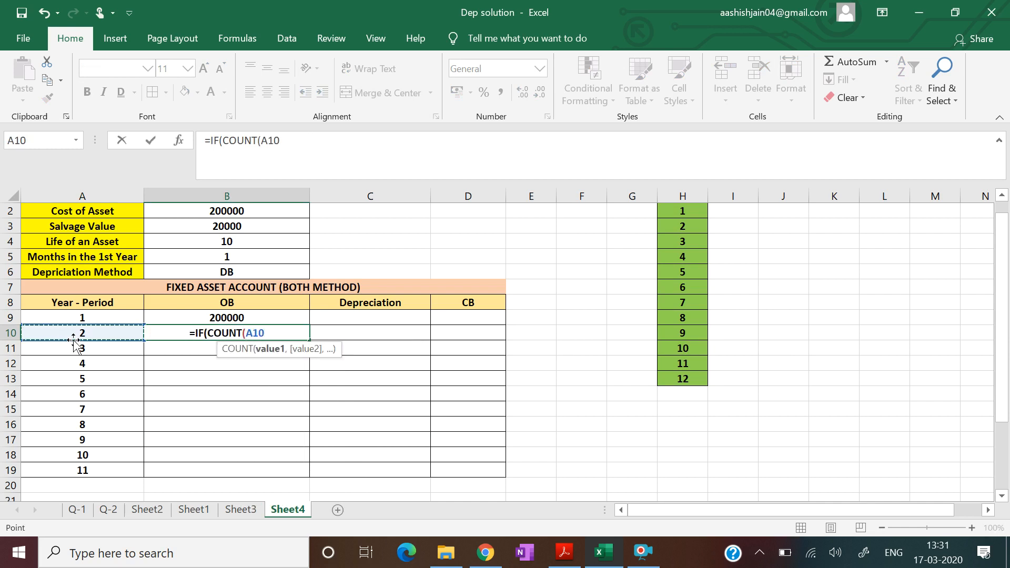
type(")=1")
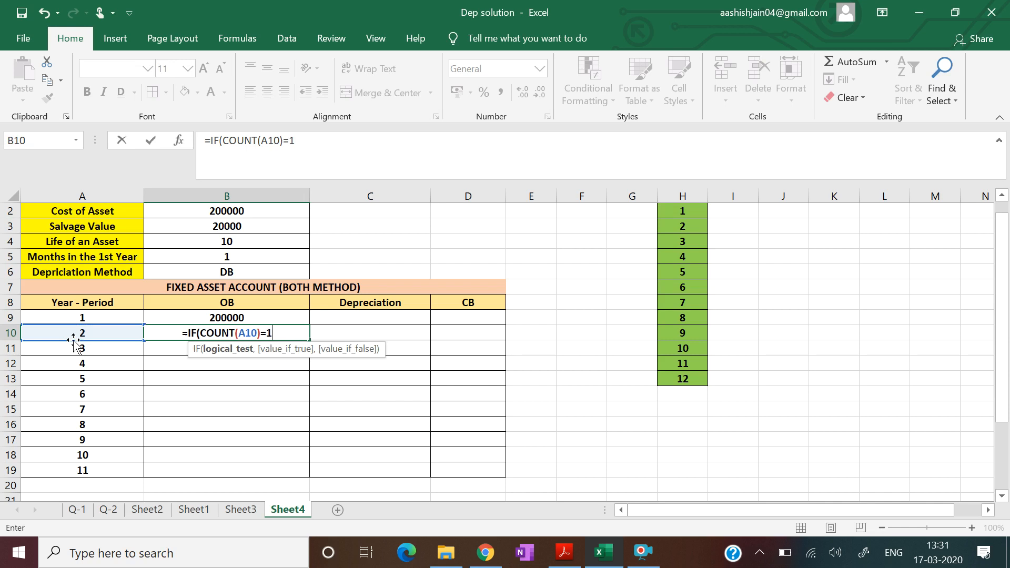
type(",")
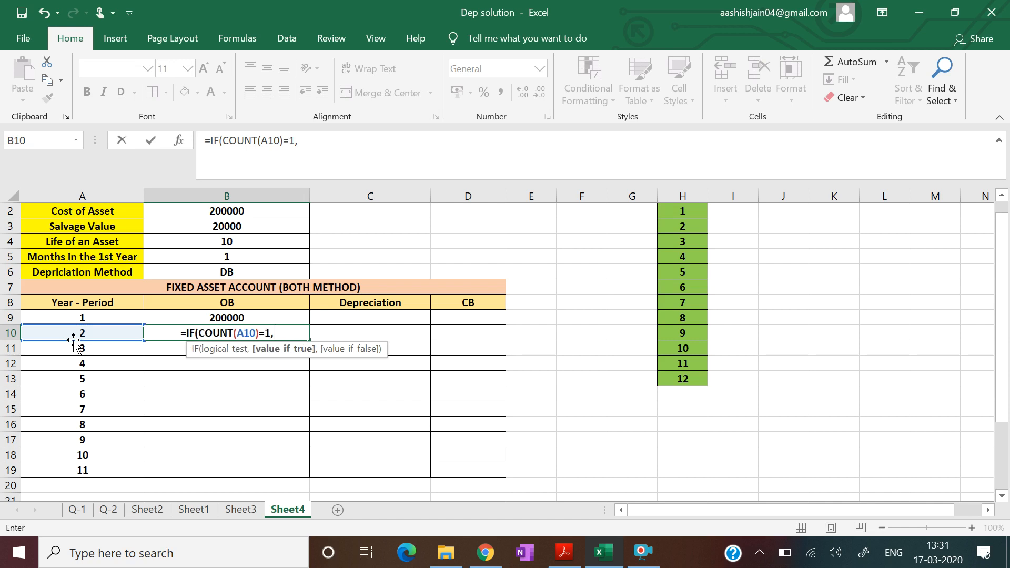
left_click(456, 318)
type(",")
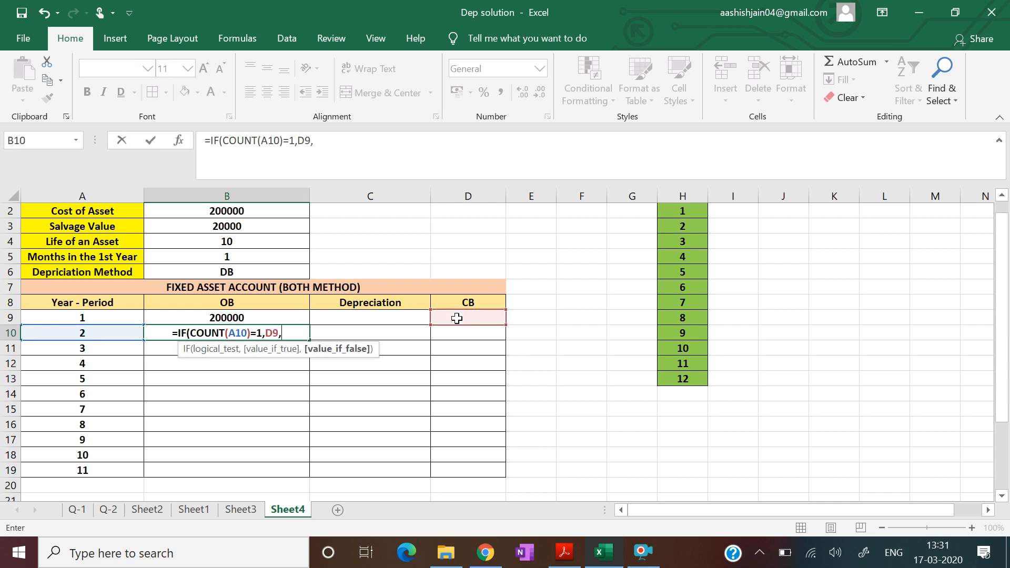
type("\"\"")
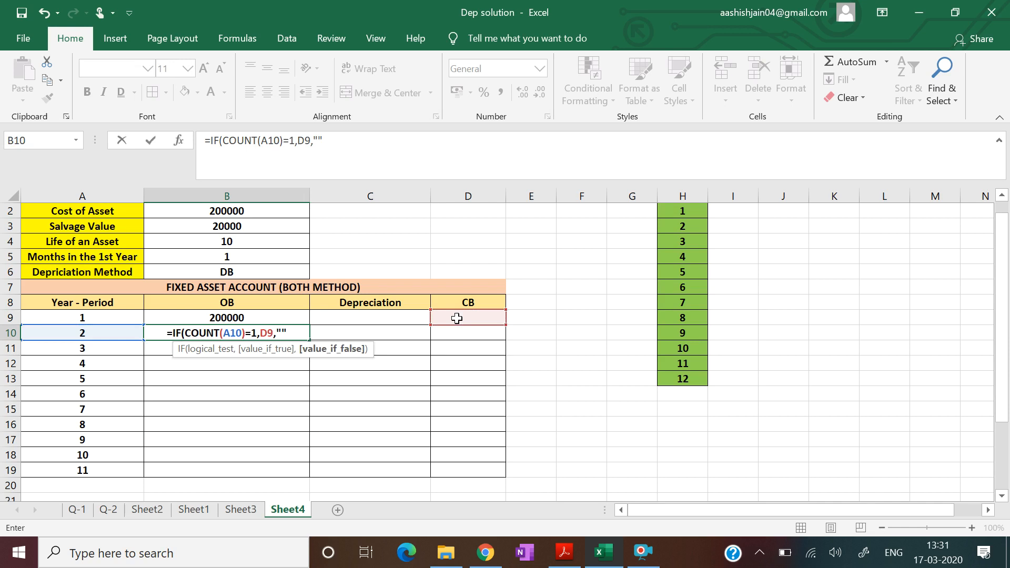
type(")")
key("Return")
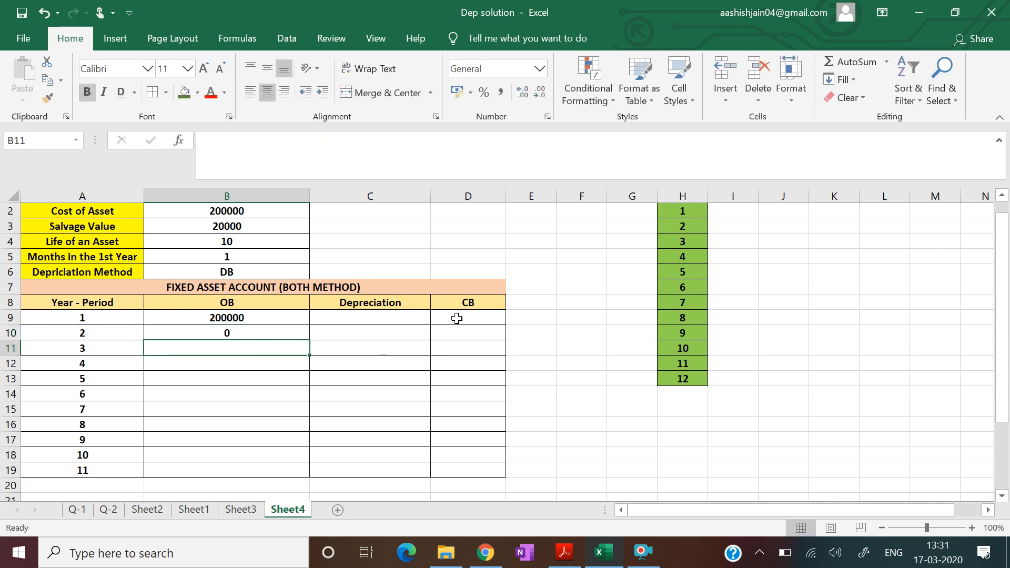
Fill the opening balance formula from B10 down to B19.
left_click(233, 333)
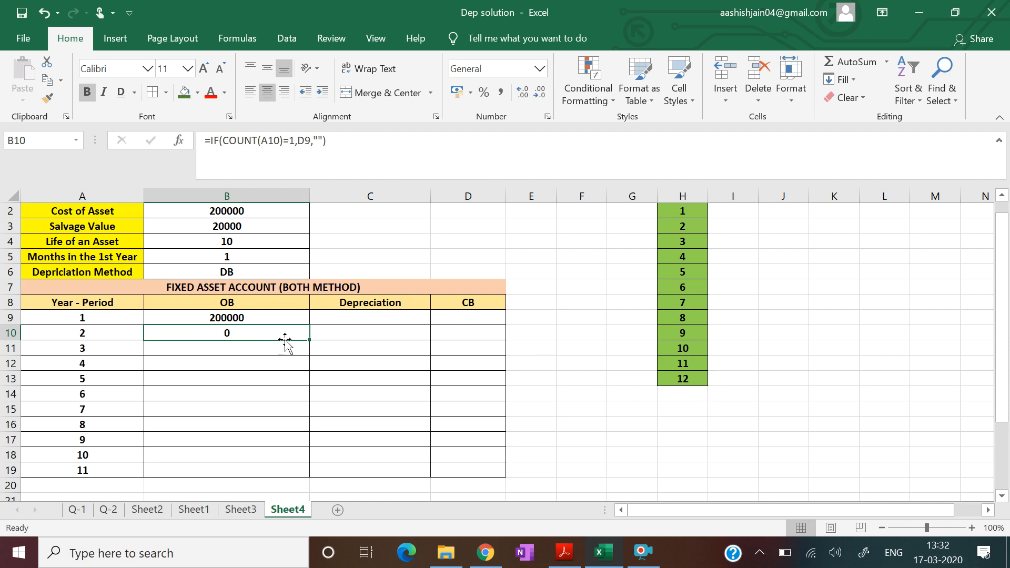
left_click_drag(309, 339, 293, 474)
left_click(705, 445)
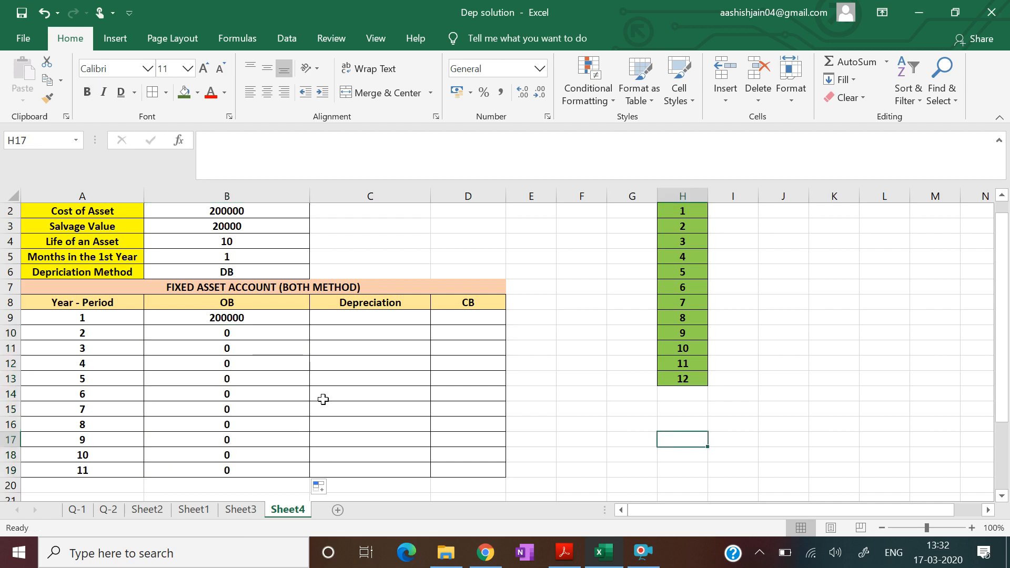
left_click(459, 320)
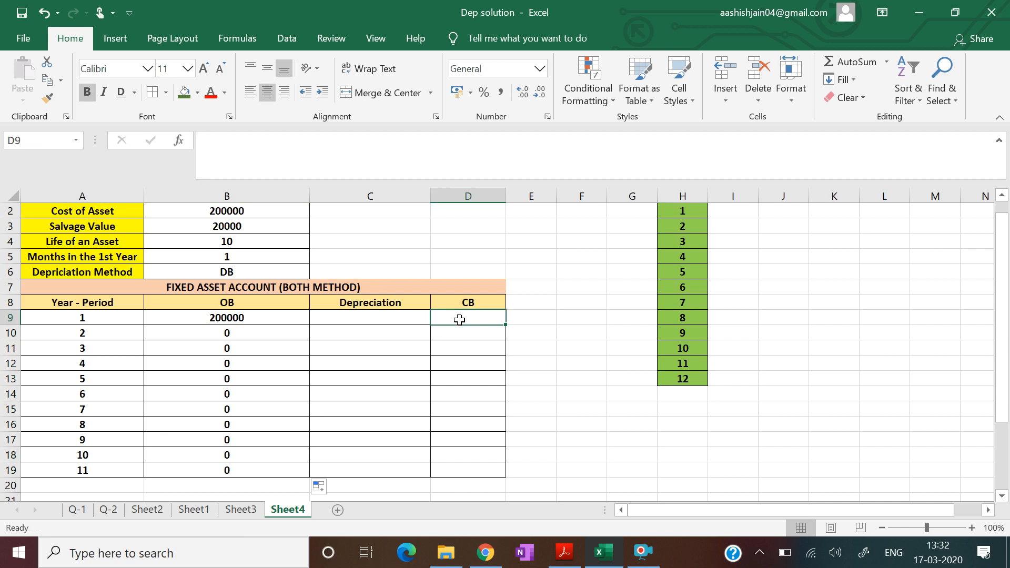
type("I")
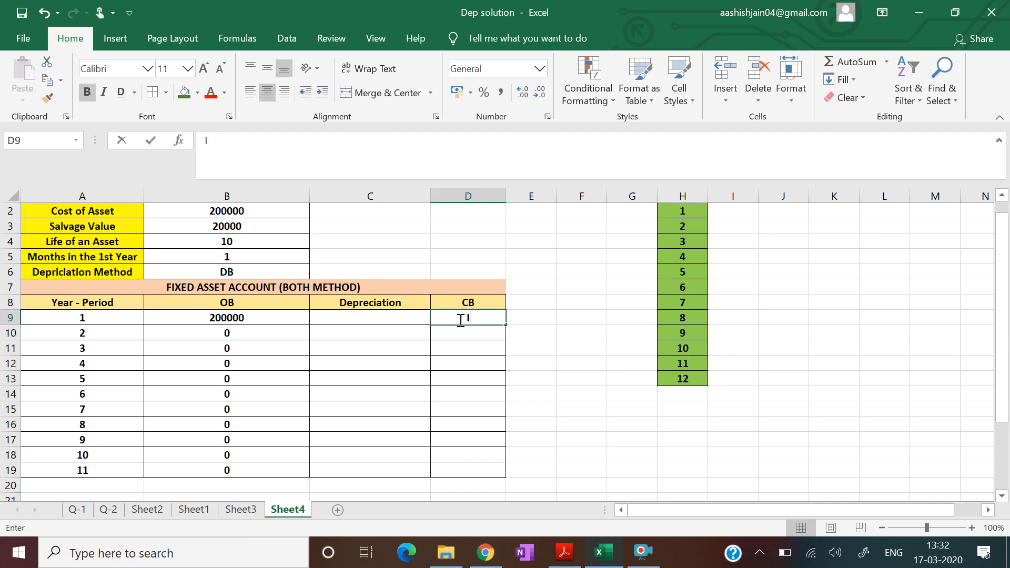
type("F(COUN")
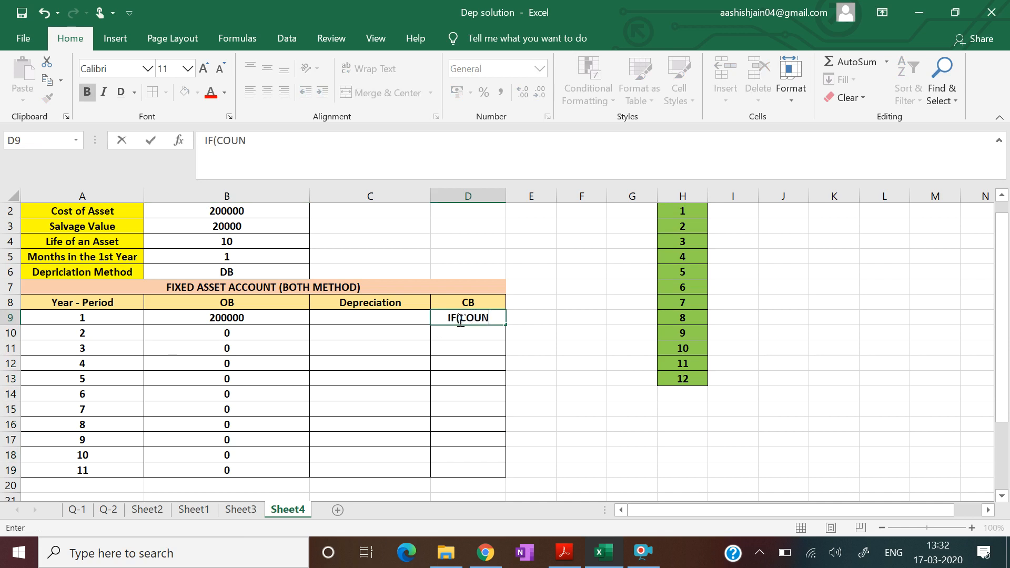
type("T(")
left_click(99, 318)
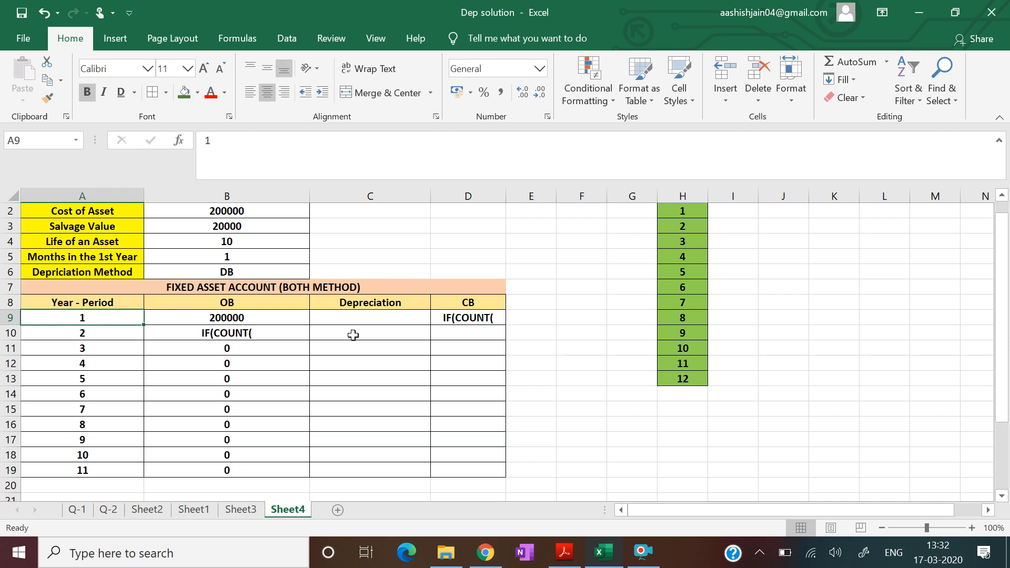
Replace the content of D9 with the closing balance formula =IF(COUNT(A9)=1,B9-C9,"").
left_click(489, 320)
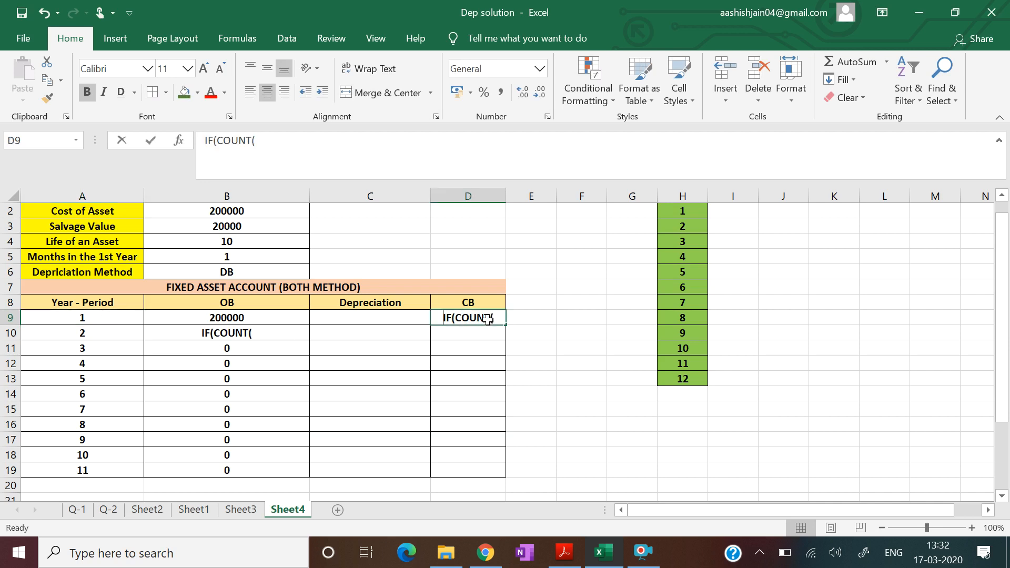
key("BackSpace")
type("=IF")
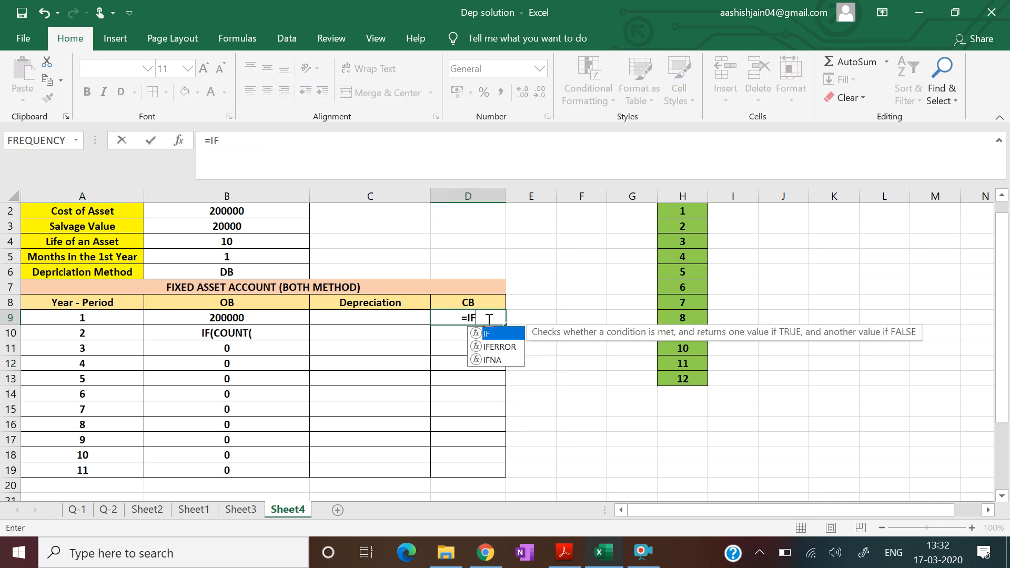
type("(COUNT")
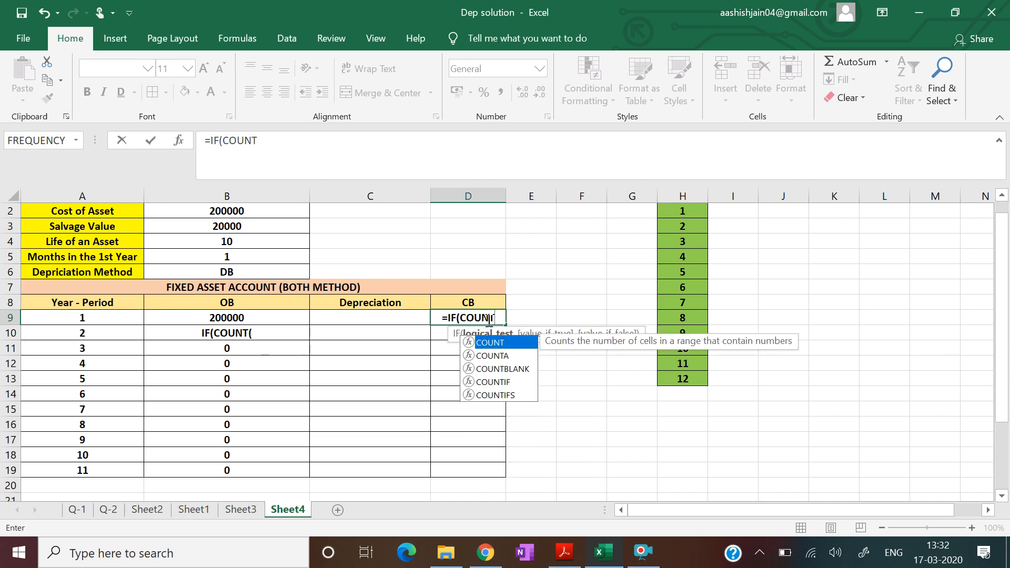
type("(")
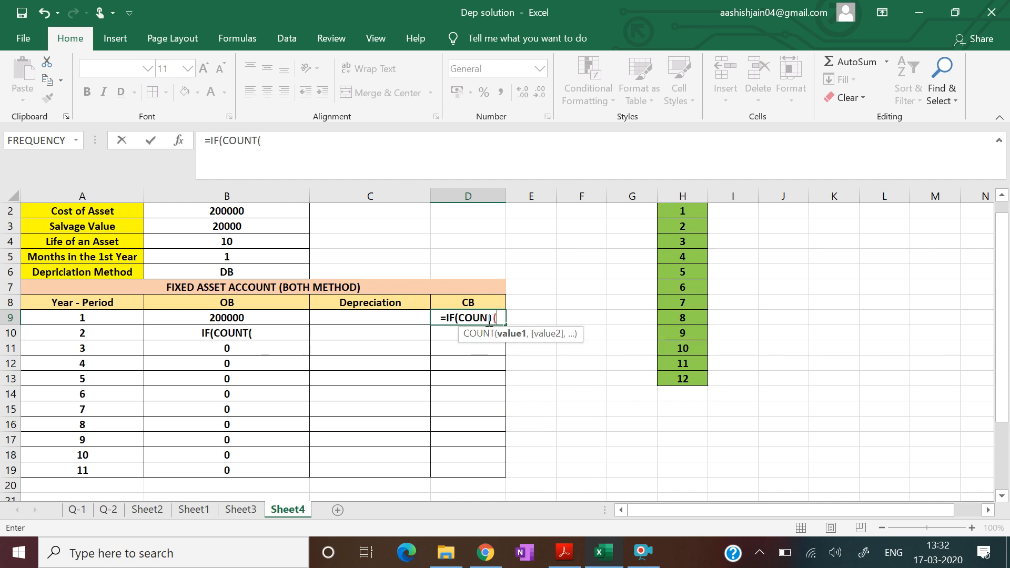
left_click(102, 318)
type(")")
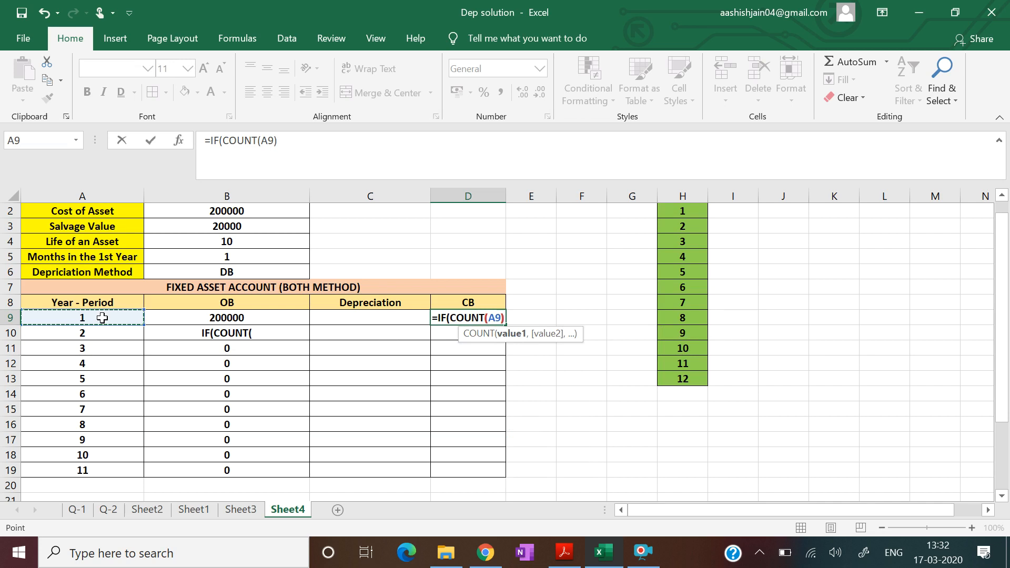
type("=1")
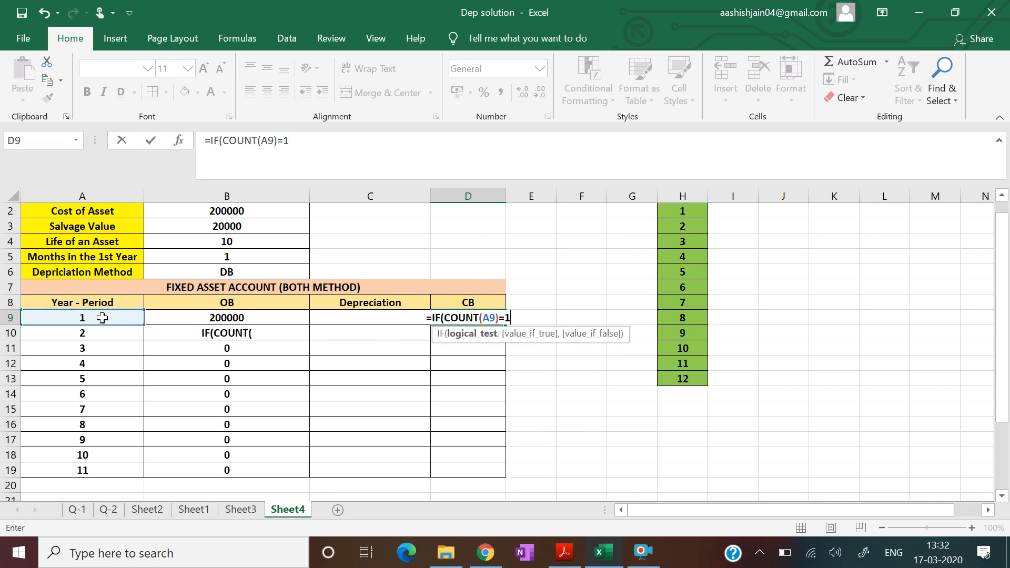
type(",")
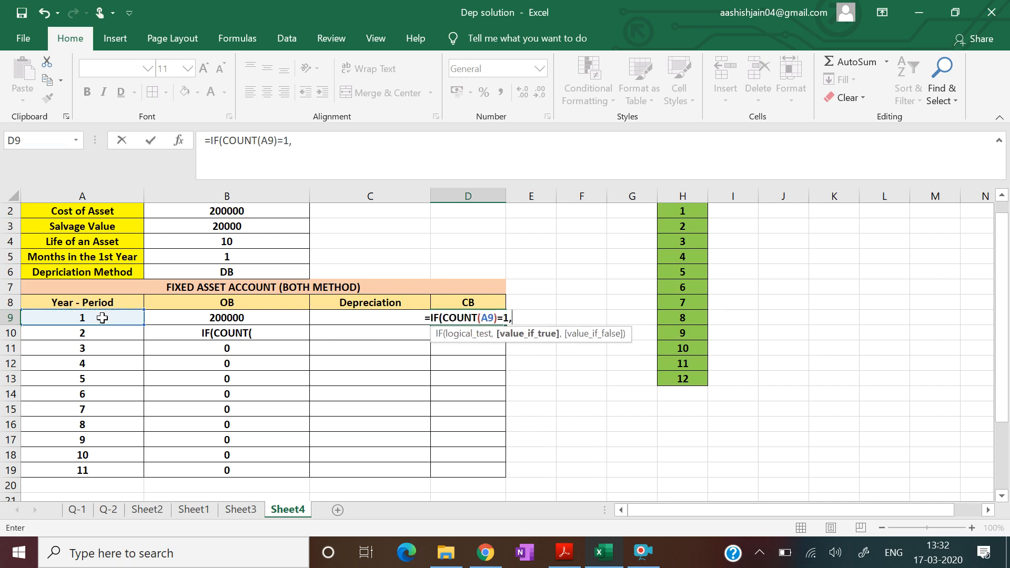
left_click(223, 318)
type("-")
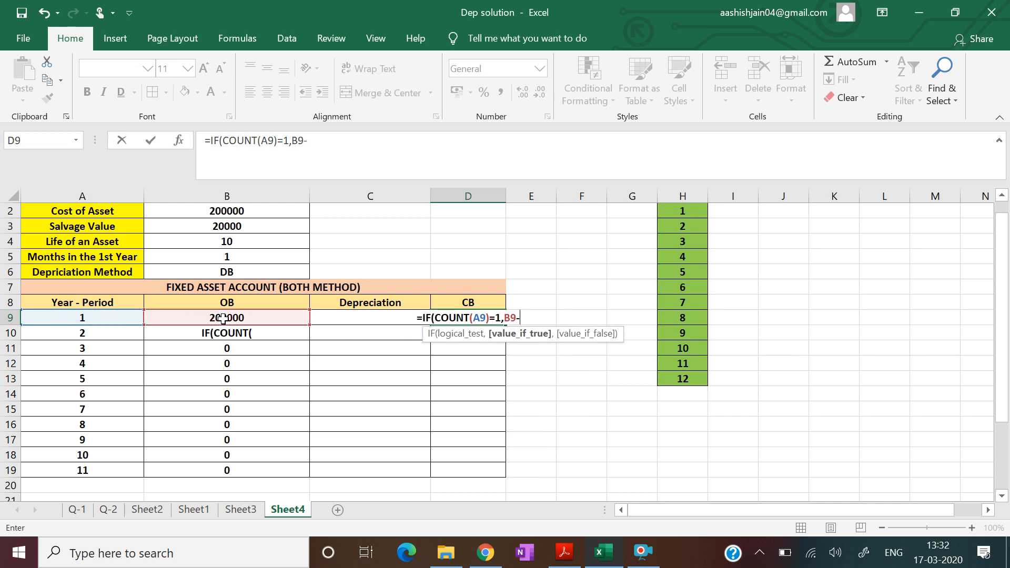
left_click(331, 317)
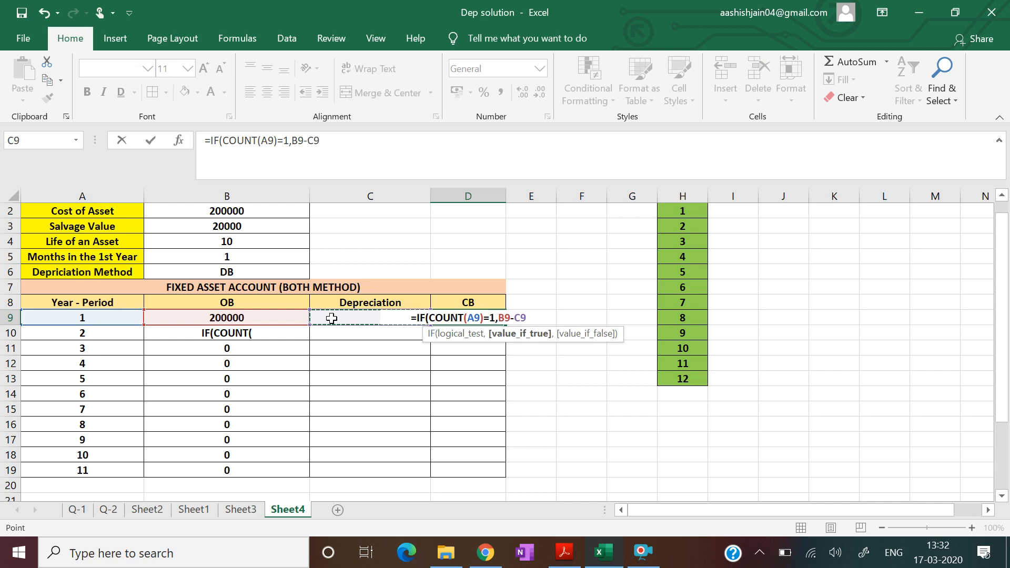
type(",\"\"")
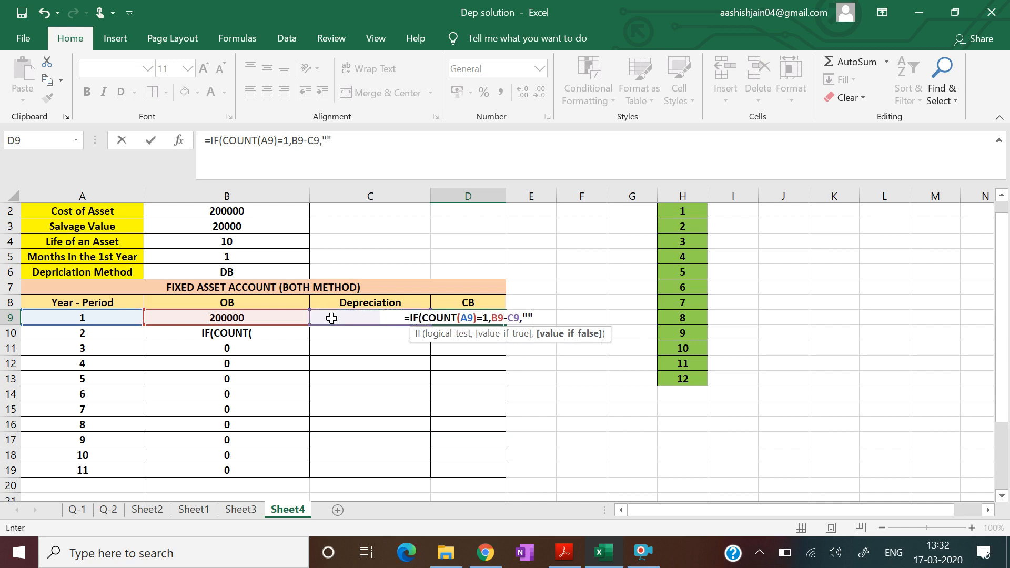
type(")")
key("Return")
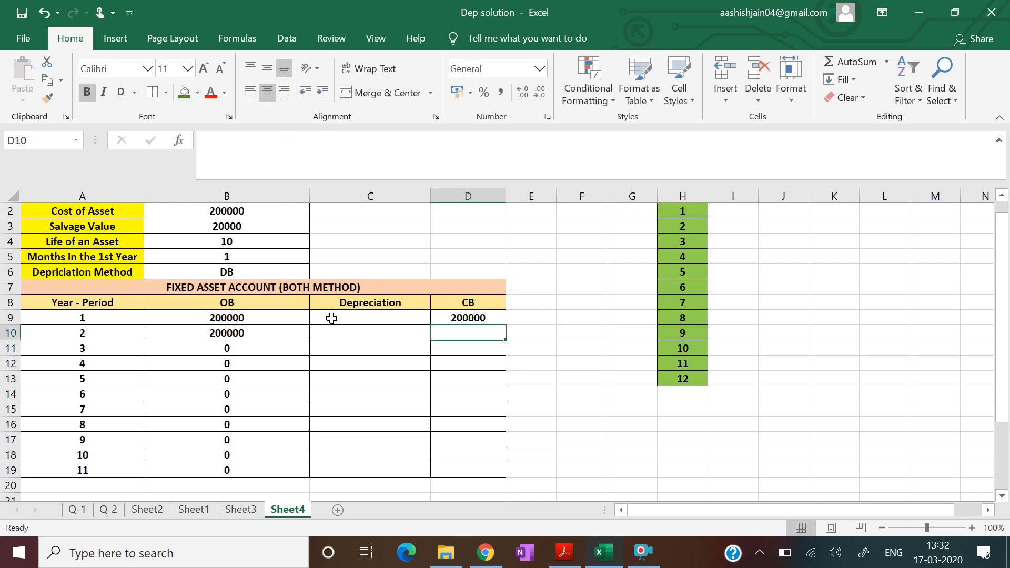
Fill the closing balance formula from D9 down to D19.
left_click(458, 318)
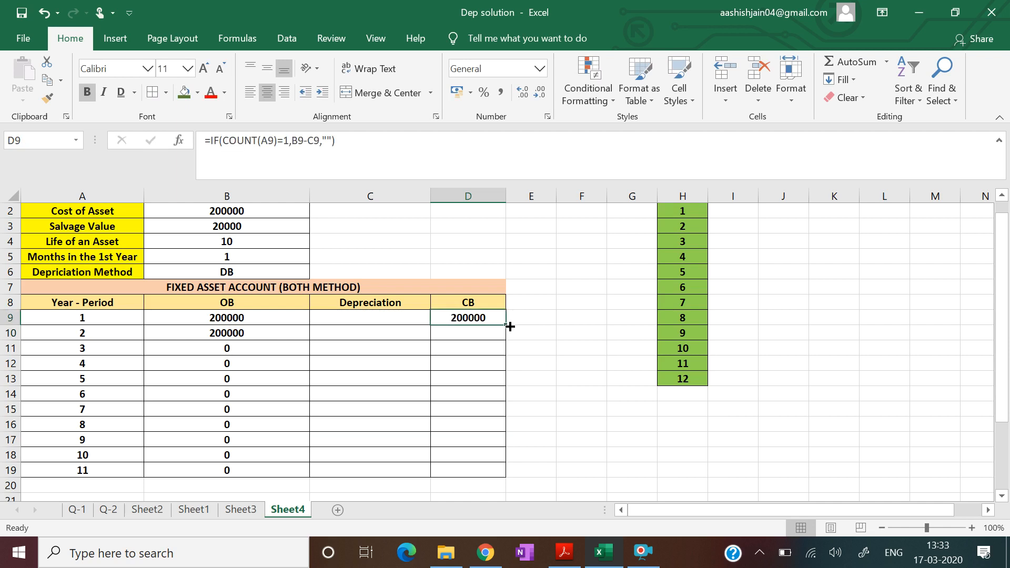
left_click_drag(505, 326, 493, 471)
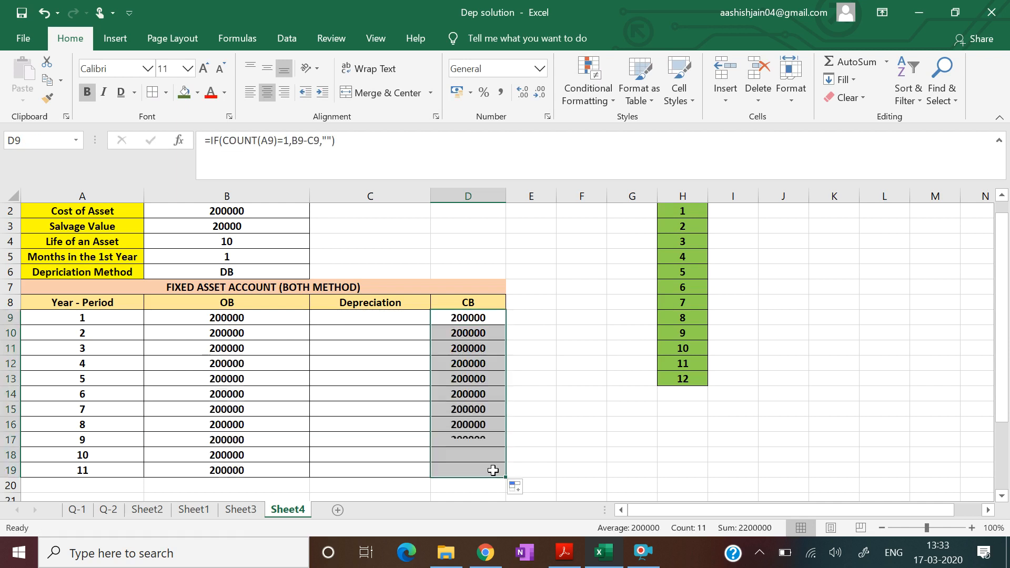
Begin the first-year depreciation formula in C9 with a test for the DB method in B6: =IF(B6="DB",.
left_click(762, 449)
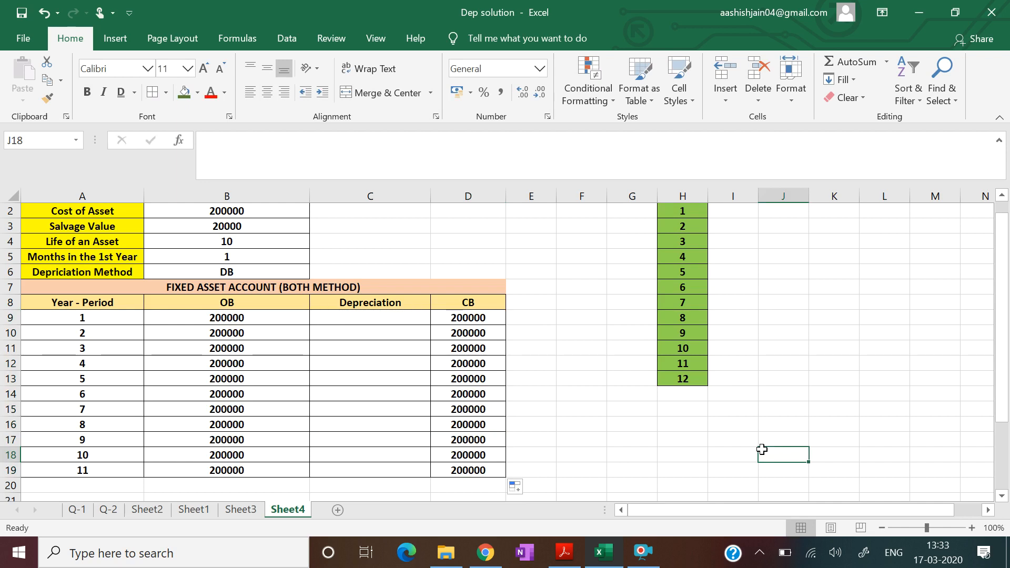
left_click(378, 317)
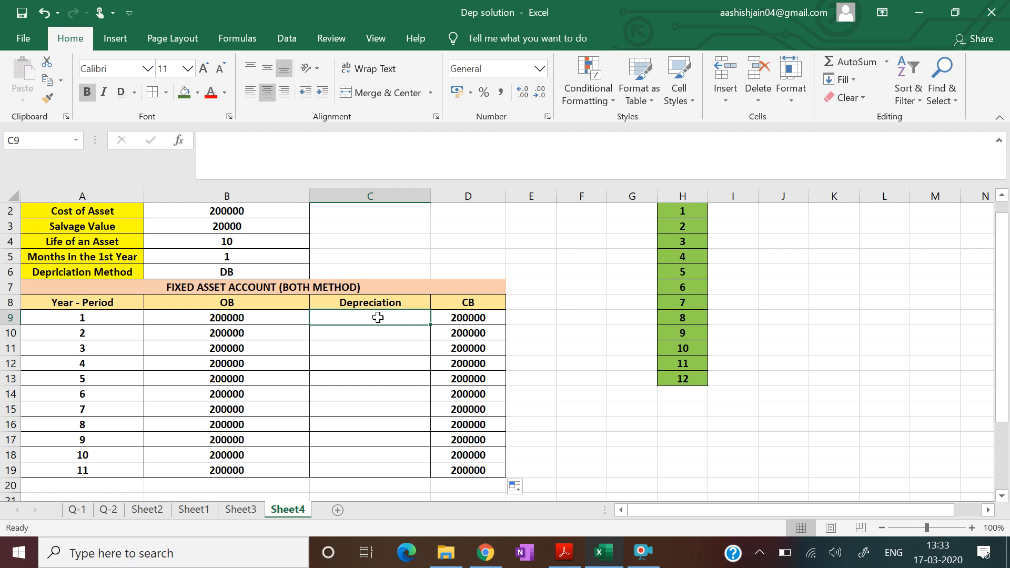
left_click_drag(1005, 279, 1007, 348)
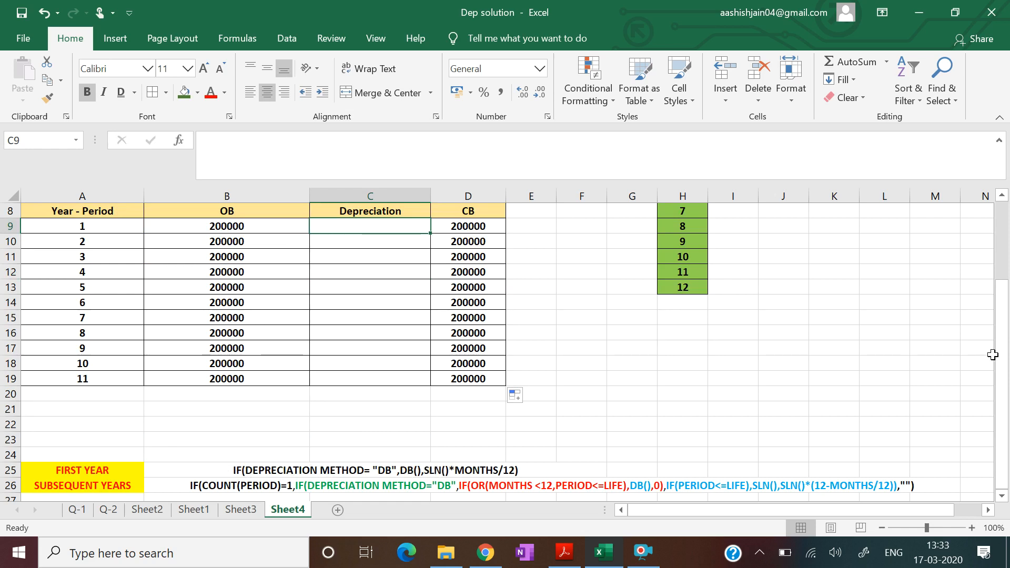
left_click_drag(1002, 368, 999, 293)
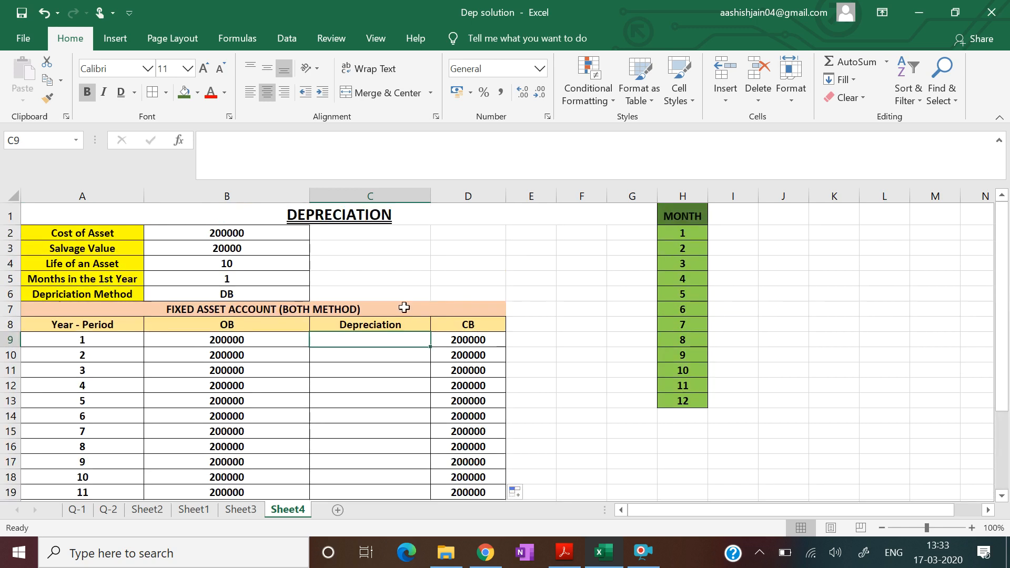
type("=IF")
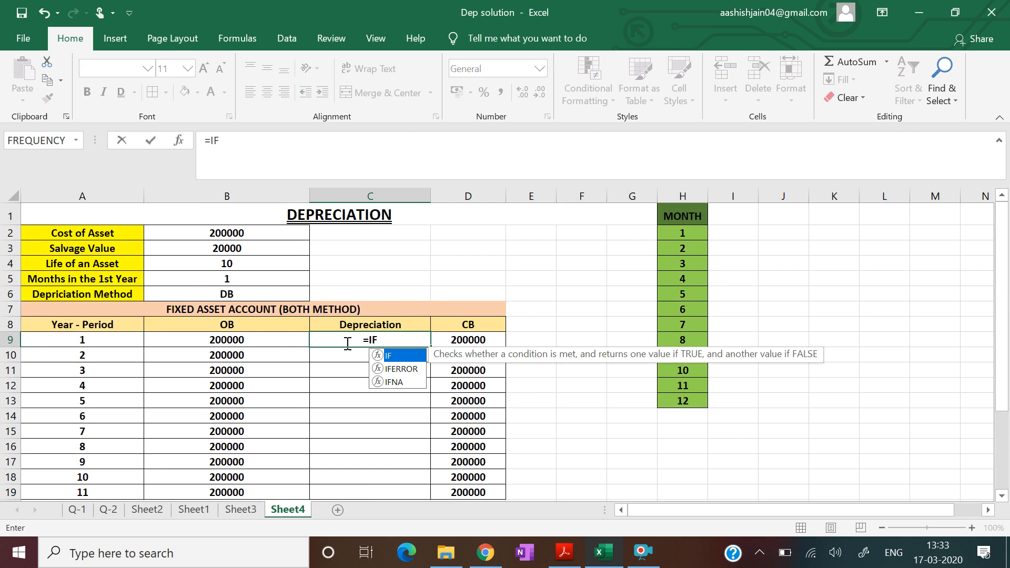
key("shift+Return")
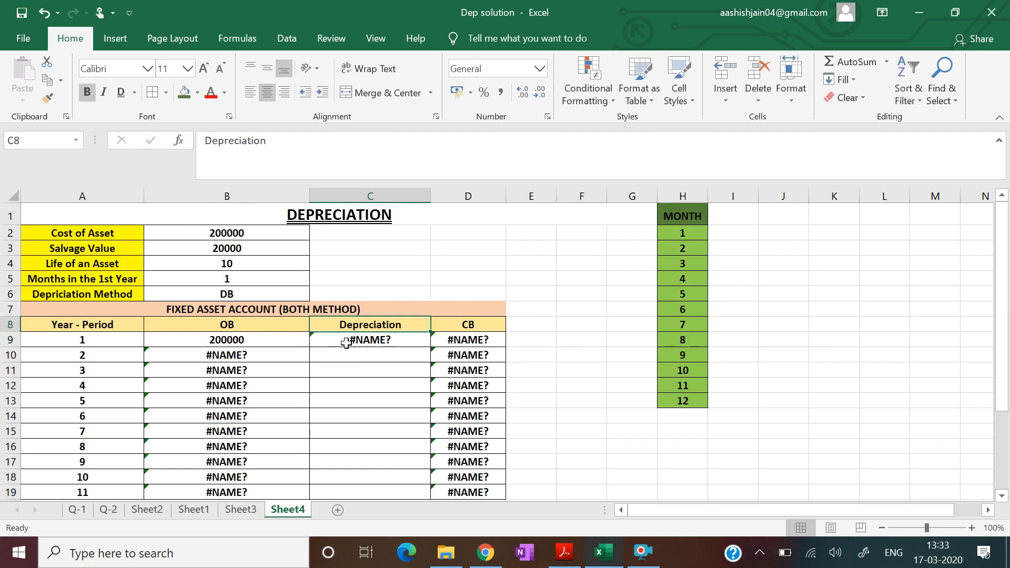
left_click(346, 343)
left_click(265, 156)
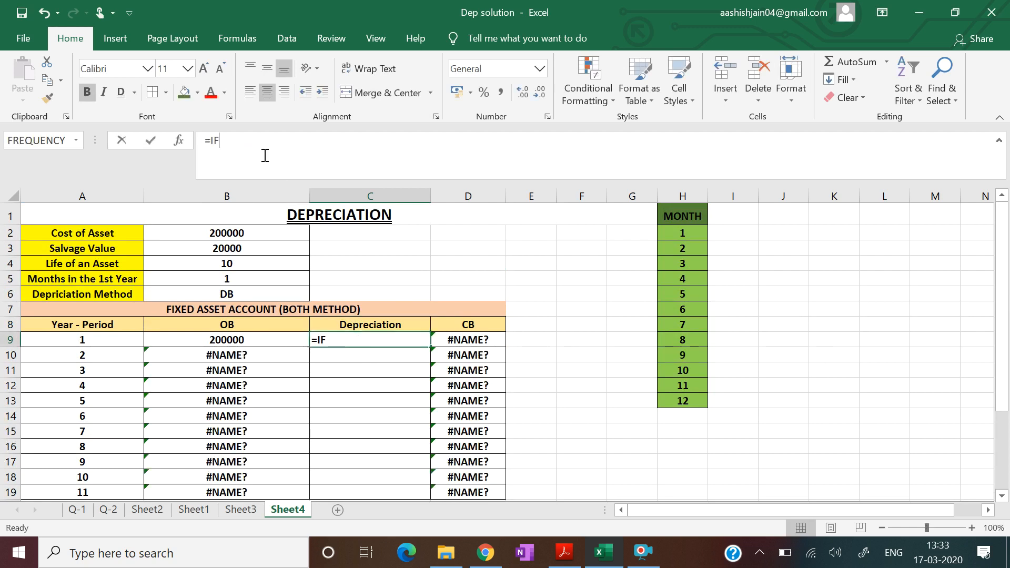
type("(")
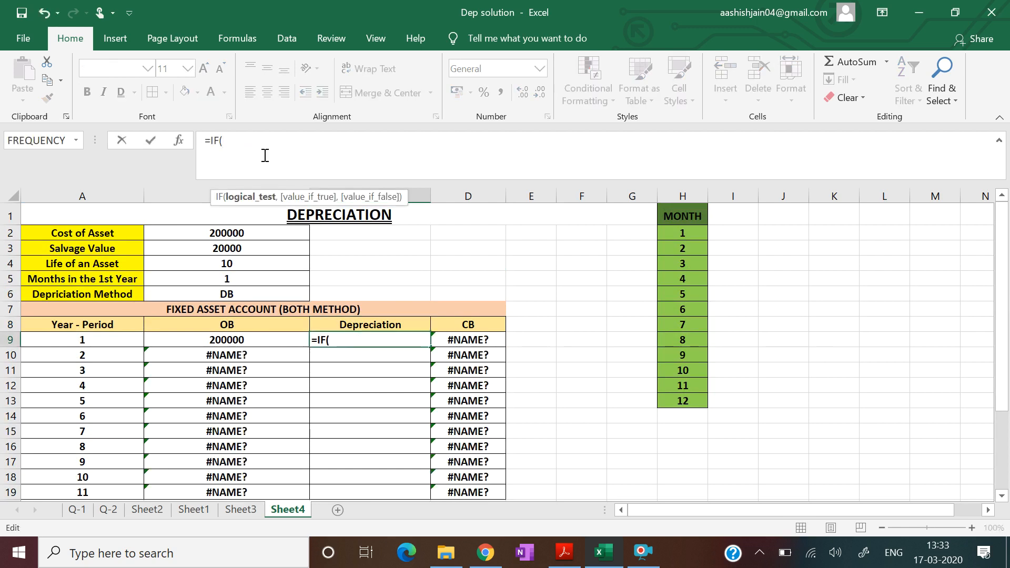
left_click(208, 294)
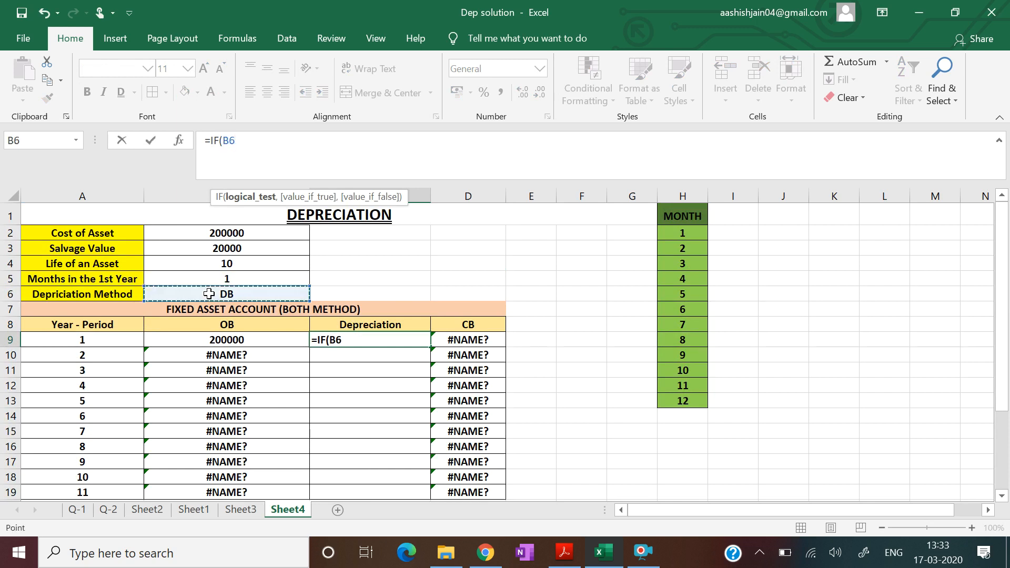
type("=")
key("BackSpace")
type("=\"DB")
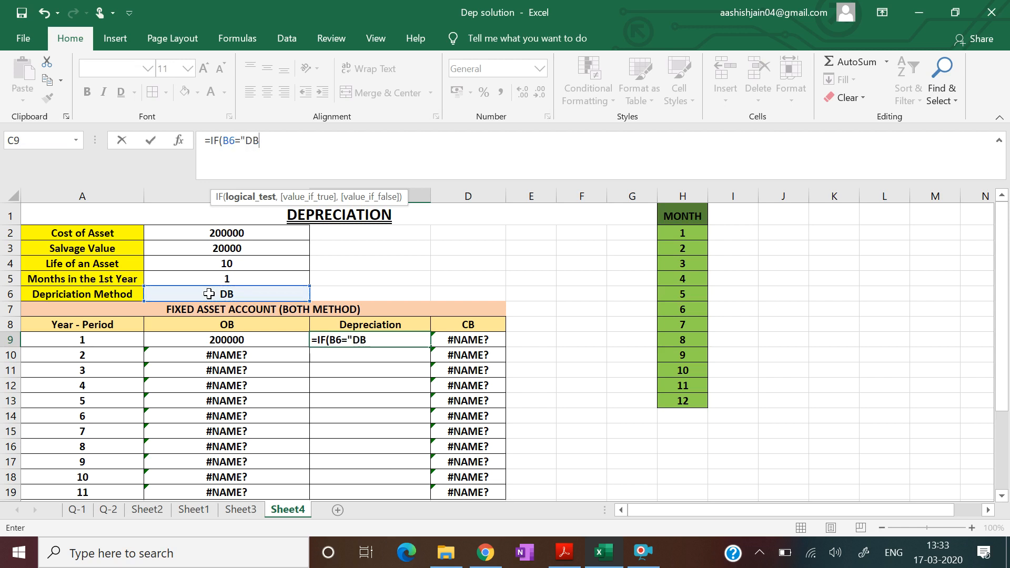
type("\",")
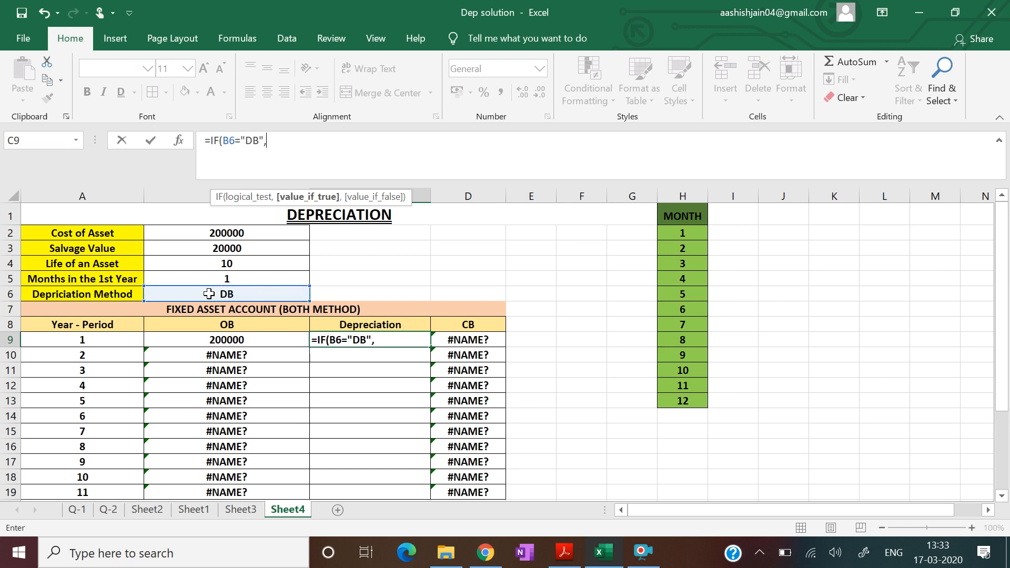
Add DB(B2,B3,B4,A9,B5 to the C9 formula as the declining-balance calculation for the true case.
type("DB")
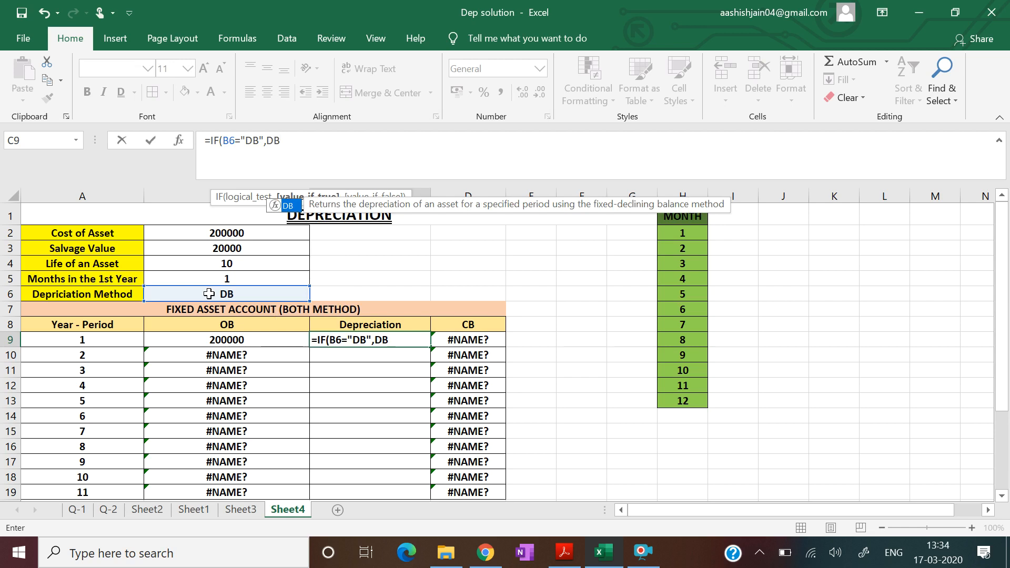
type("(")
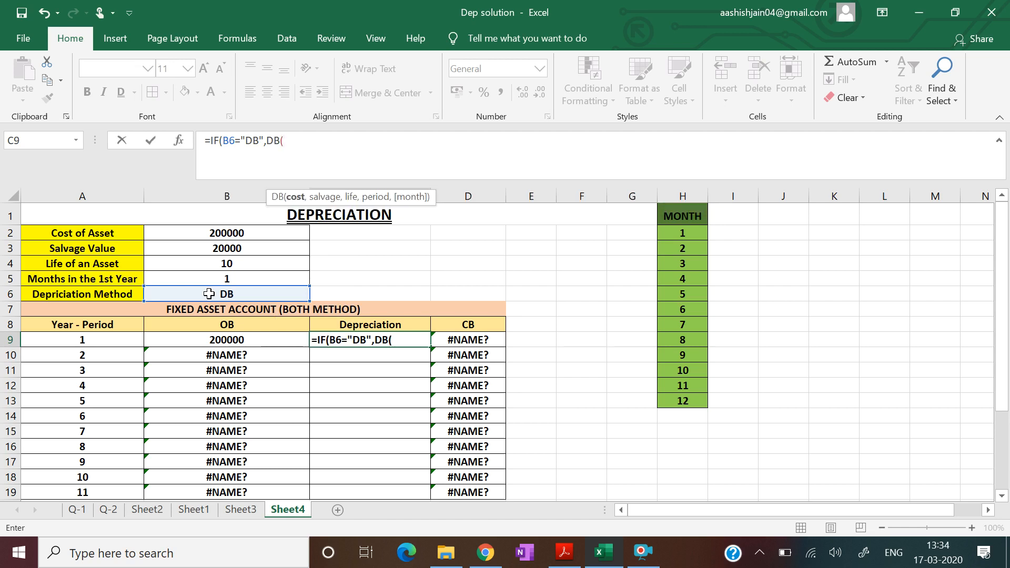
left_click(243, 233)
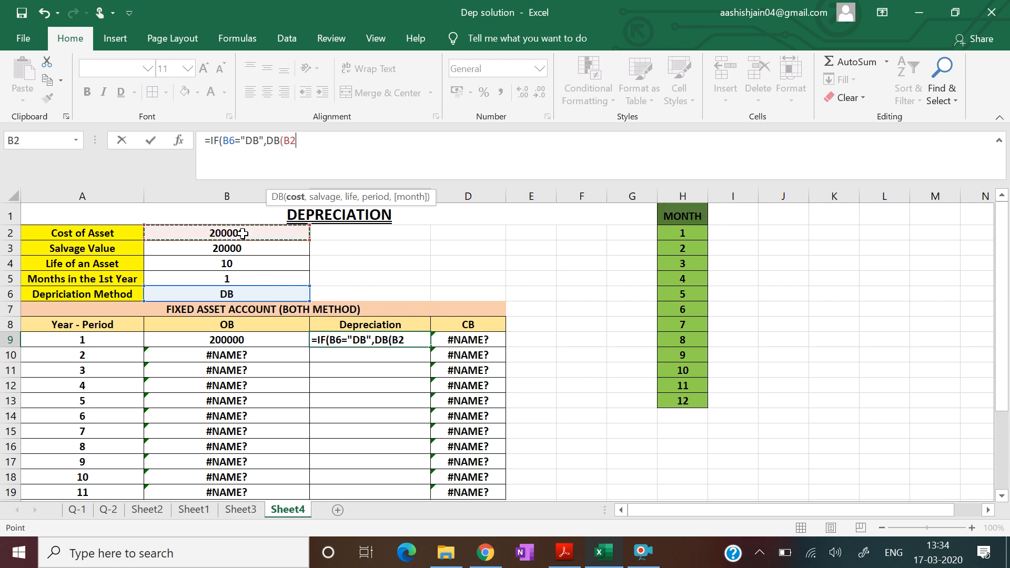
type(",")
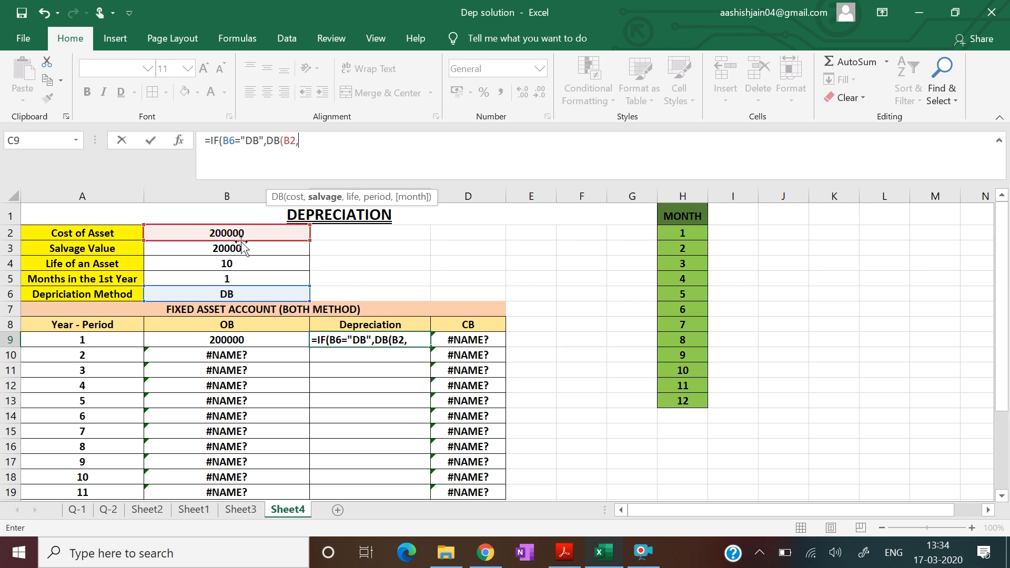
left_click(238, 252)
type(",")
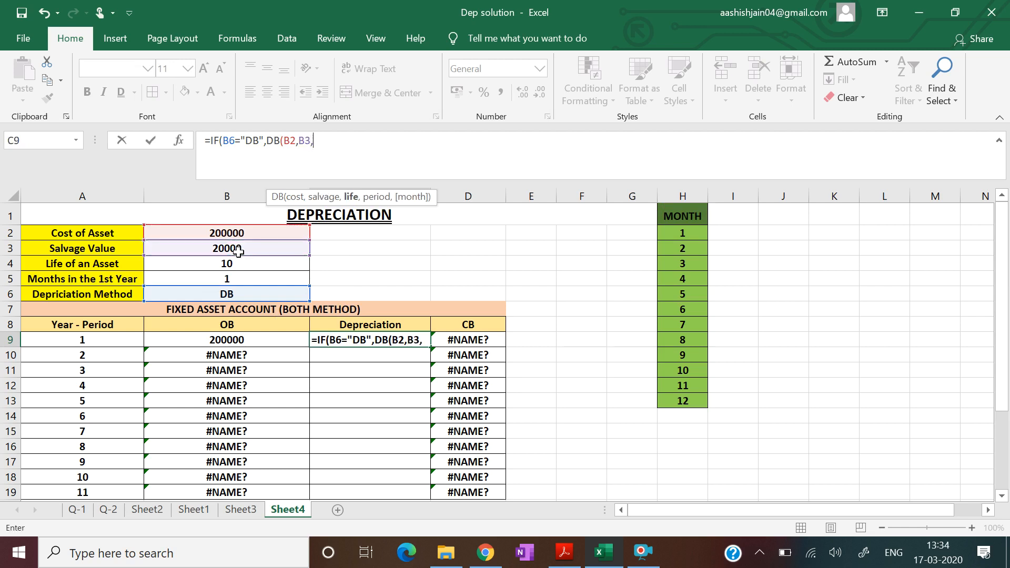
left_click(235, 266)
type(",")
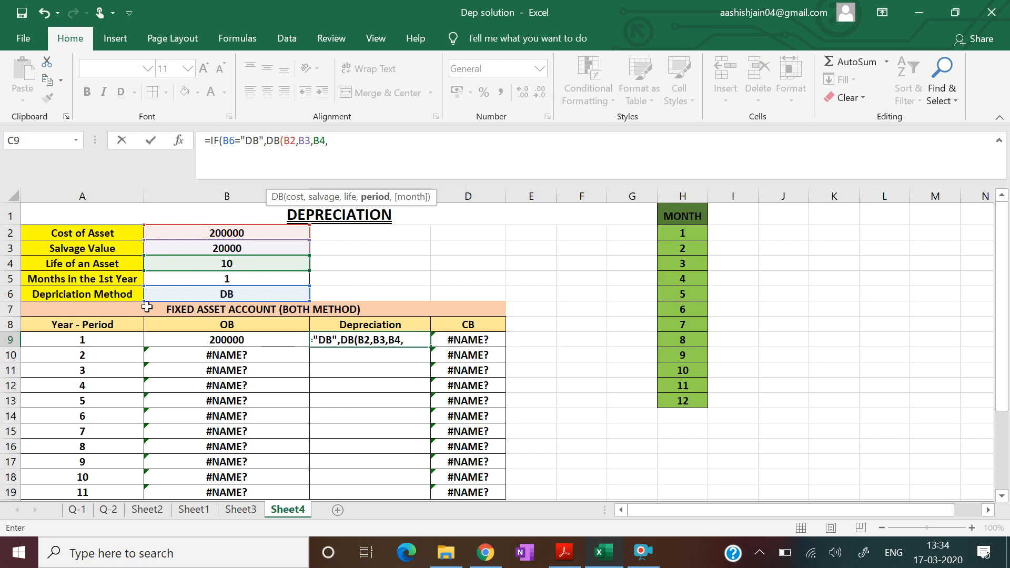
left_click(97, 340)
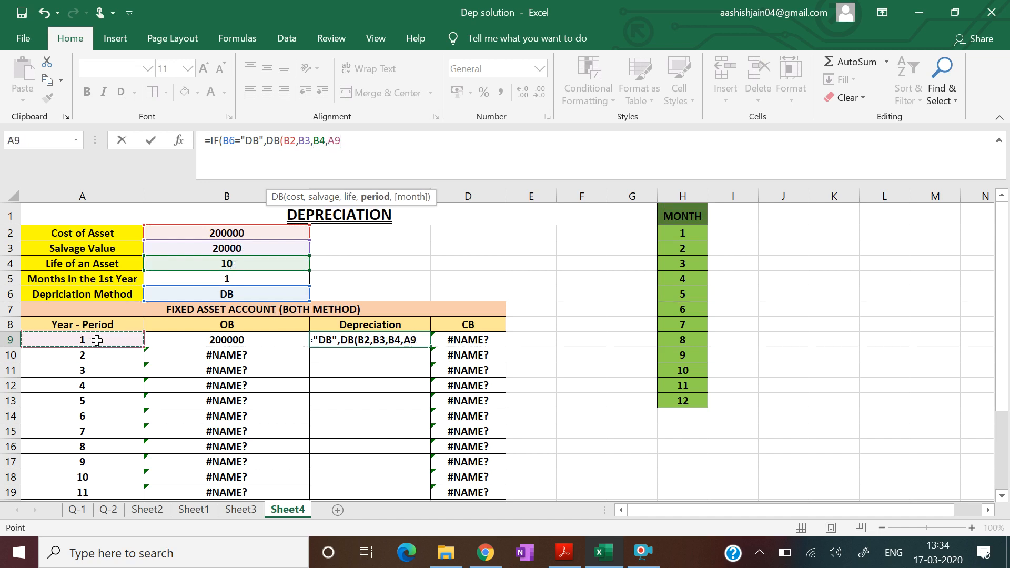
type(",")
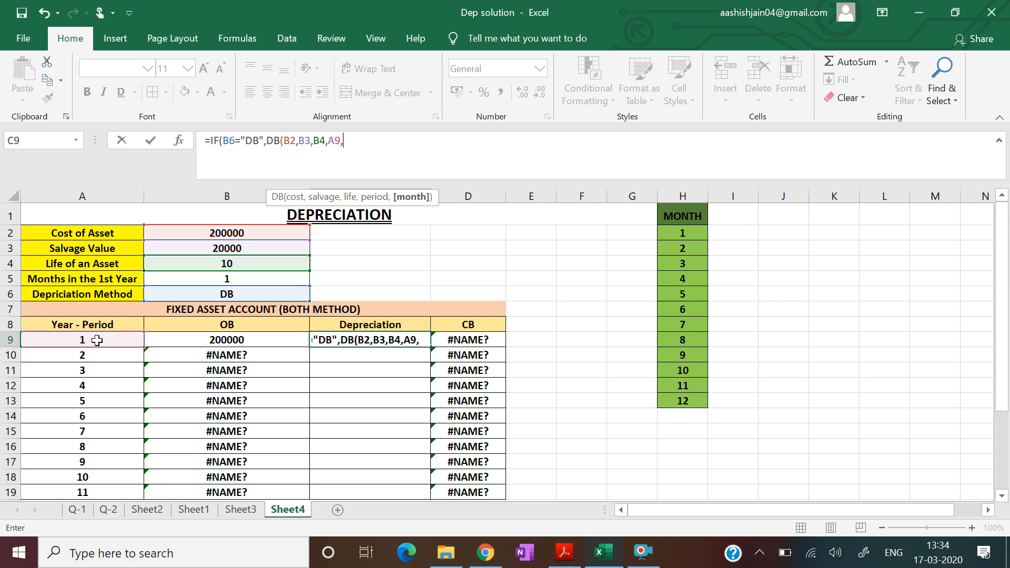
left_click(195, 280)
Close the DB function and complete the C9 formula with the false case SLN(B2,B3,B4)*B5/12.
type("),SLN")
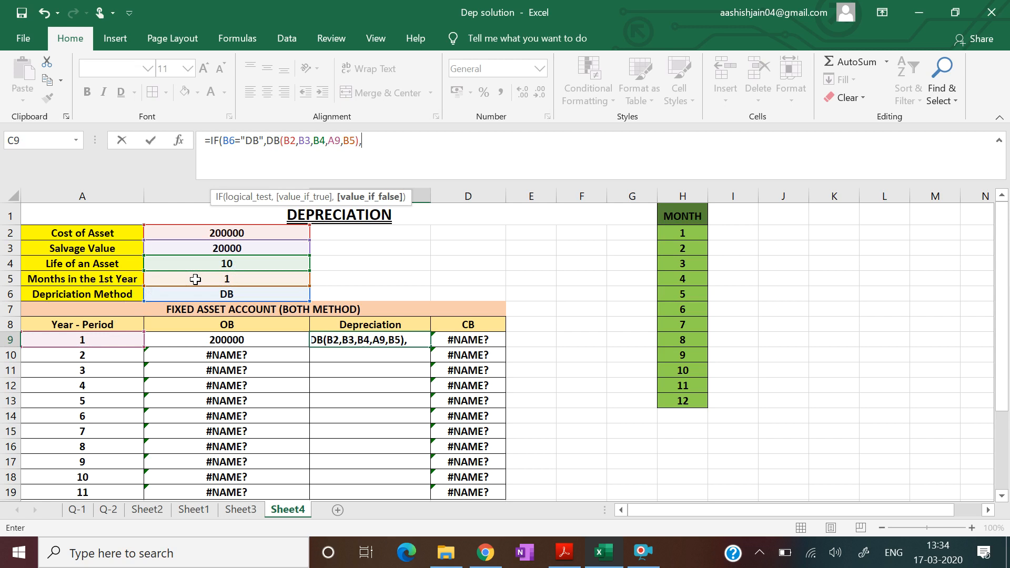
type("(")
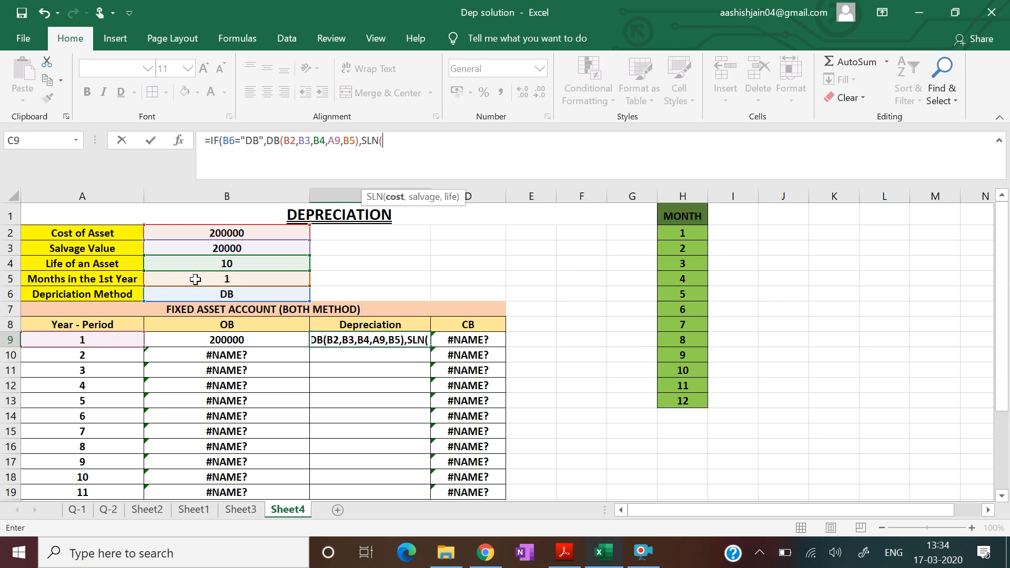
left_click(227, 235)
type(",")
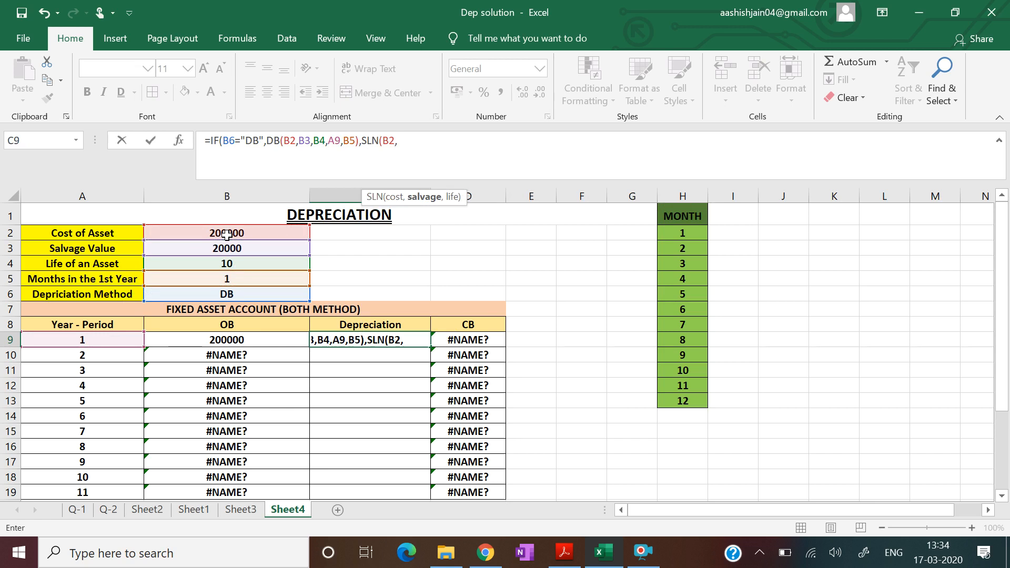
left_click(226, 248)
type(",")
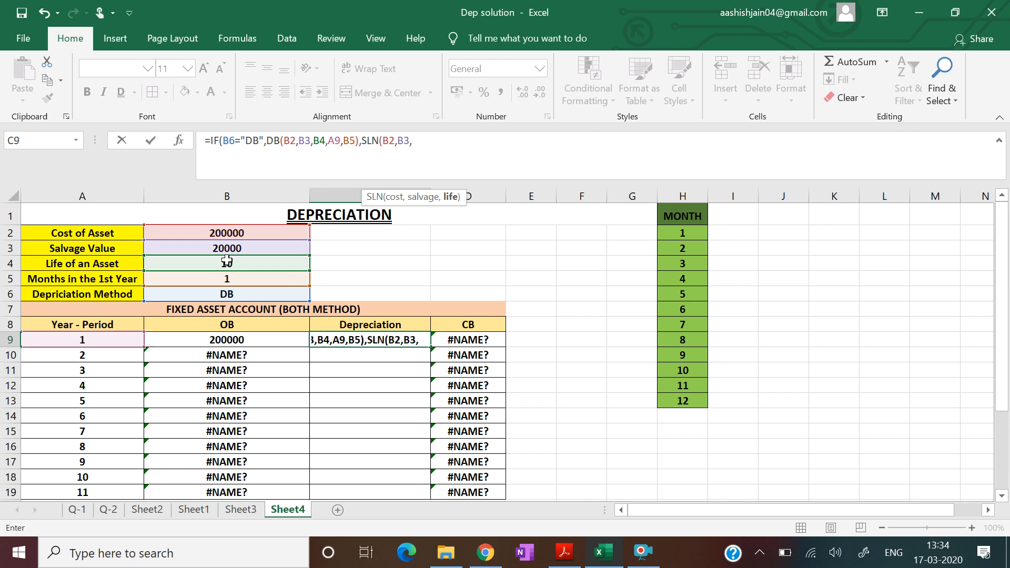
left_click(227, 262)
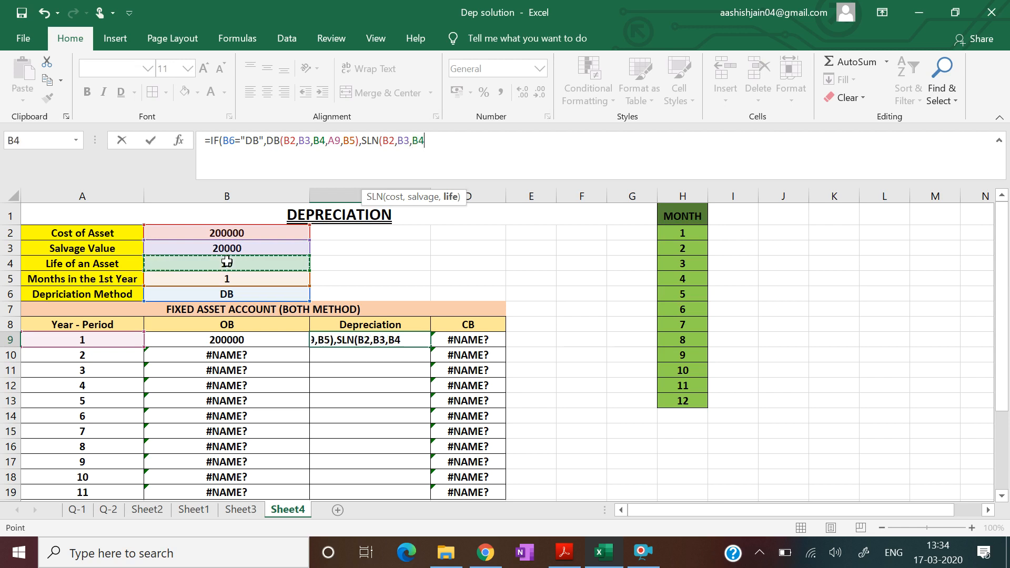
type(")")
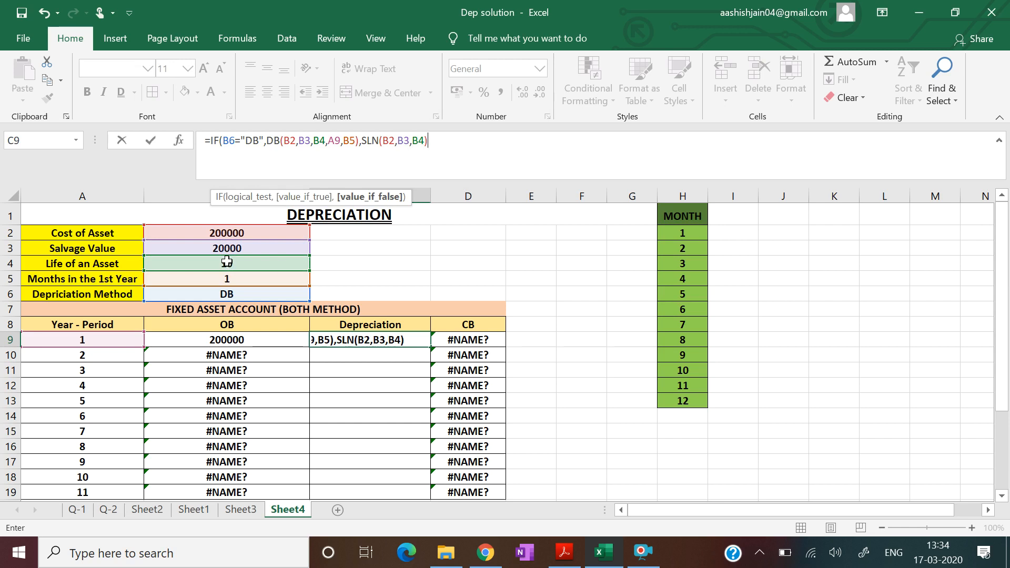
type("*")
left_click(227, 277)
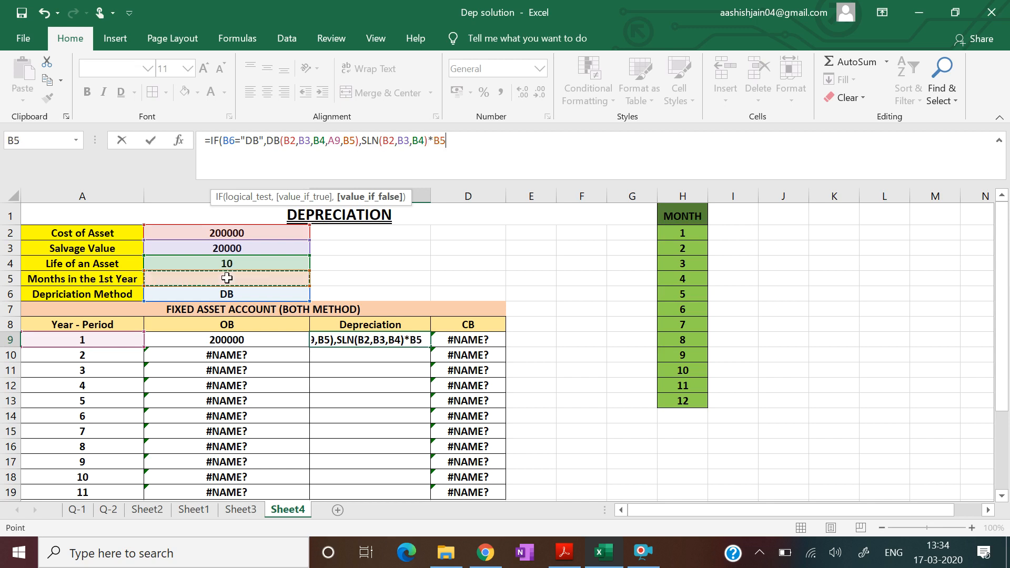
type("/12")
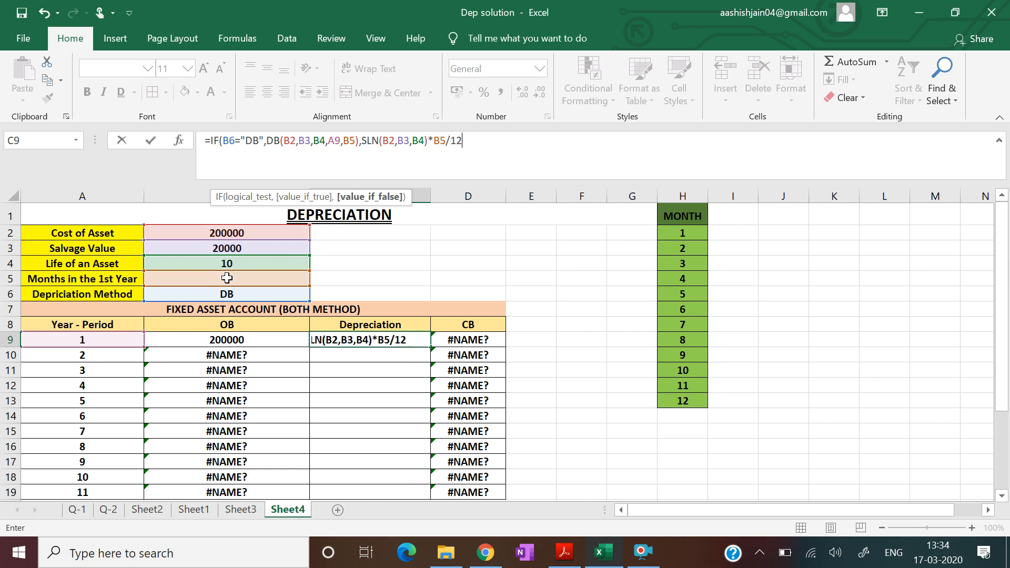
type(")")
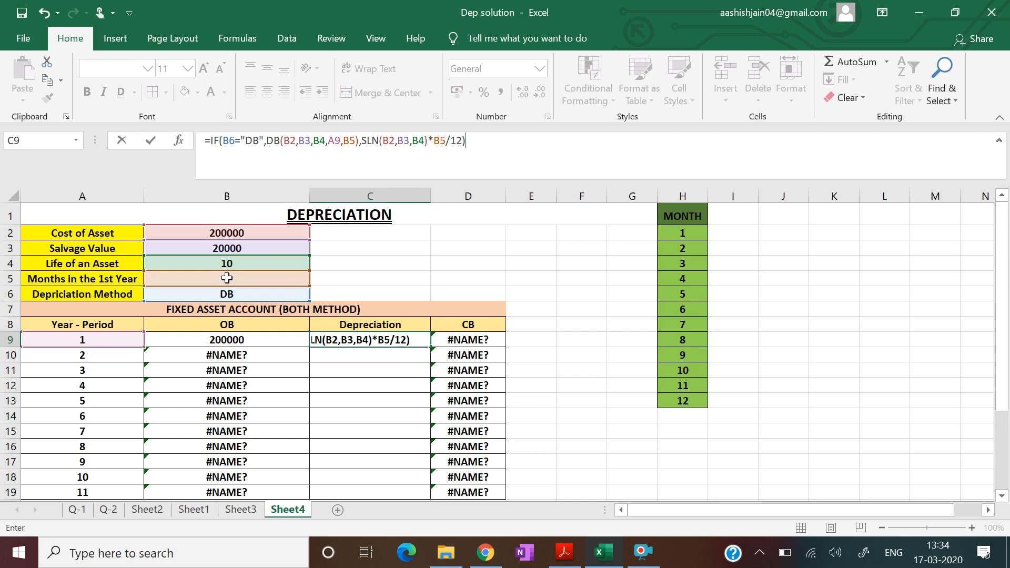
key("Return")
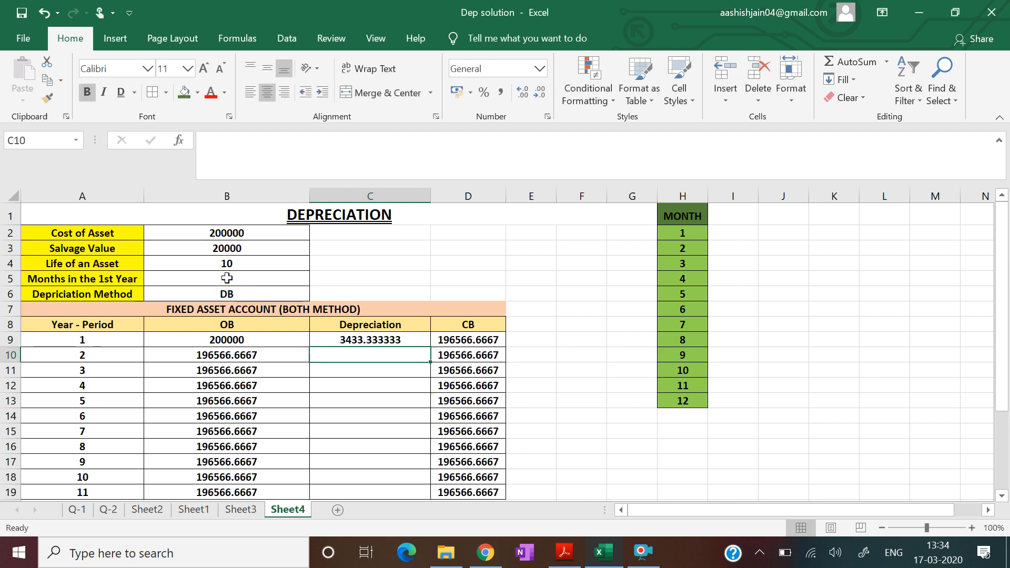
Review the first-year formula in C9 and the written formula pattern for subsequent years in row 26.
left_click(381, 341)
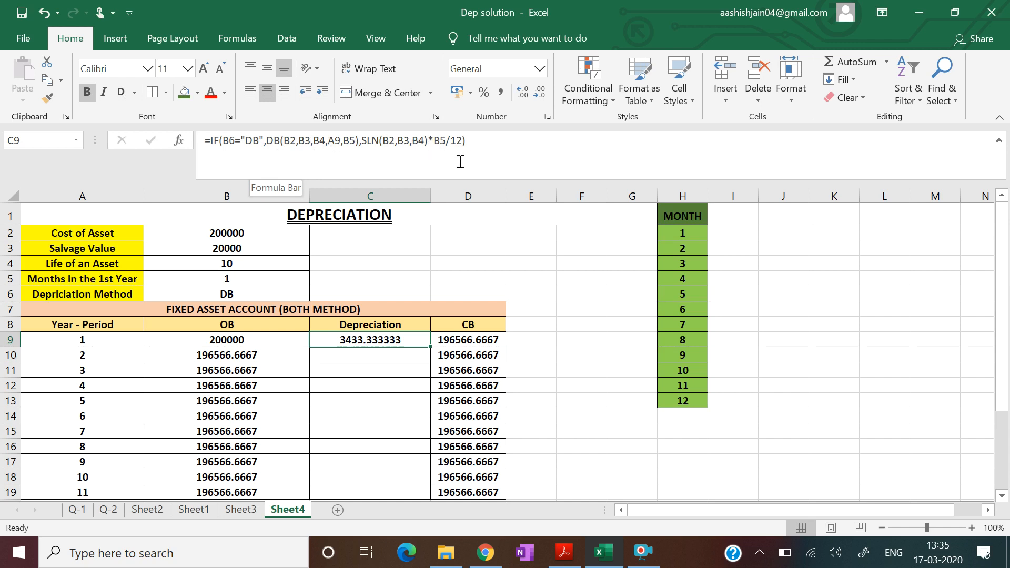
left_click_drag(1005, 345, 1007, 351)
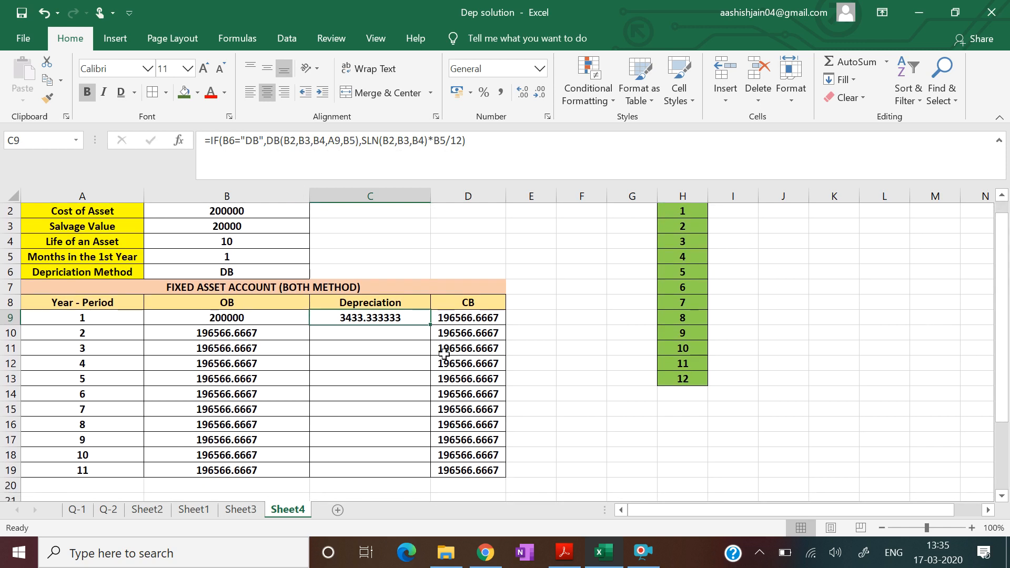
left_click(384, 333)
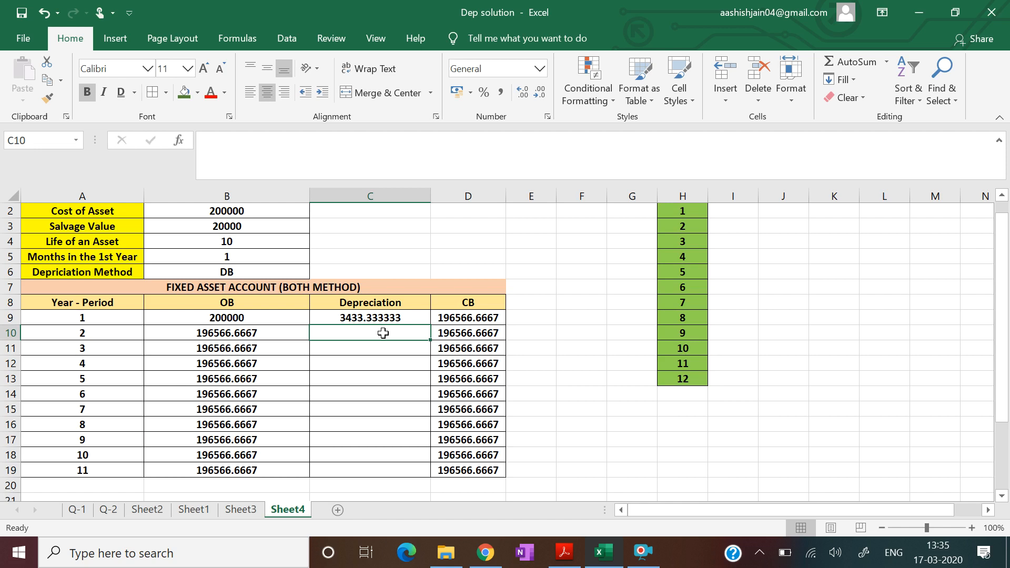
left_click_drag(1001, 349, 1003, 420)
left_click(1003, 420)
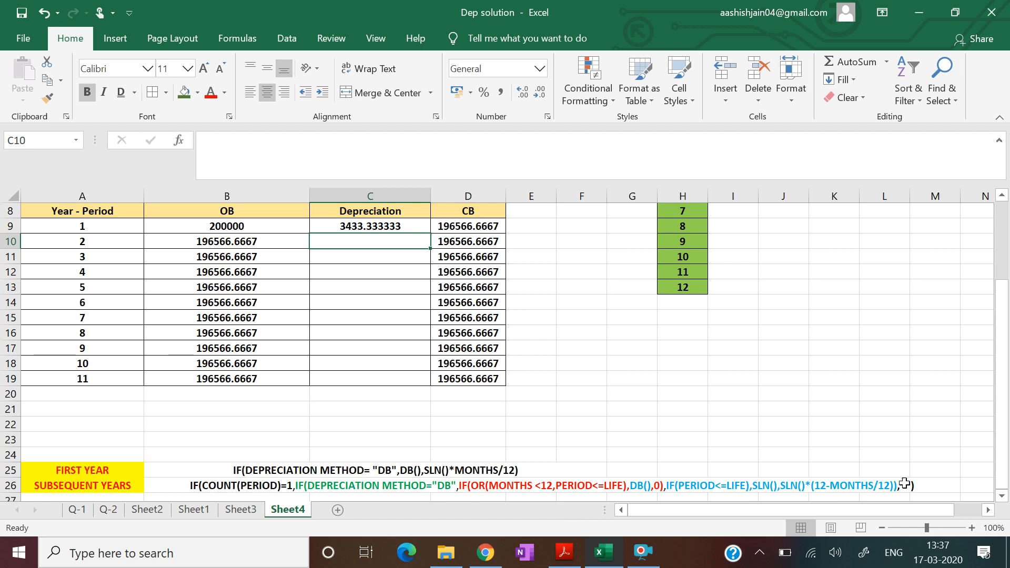
left_click_drag(1007, 425, 1003, 359)
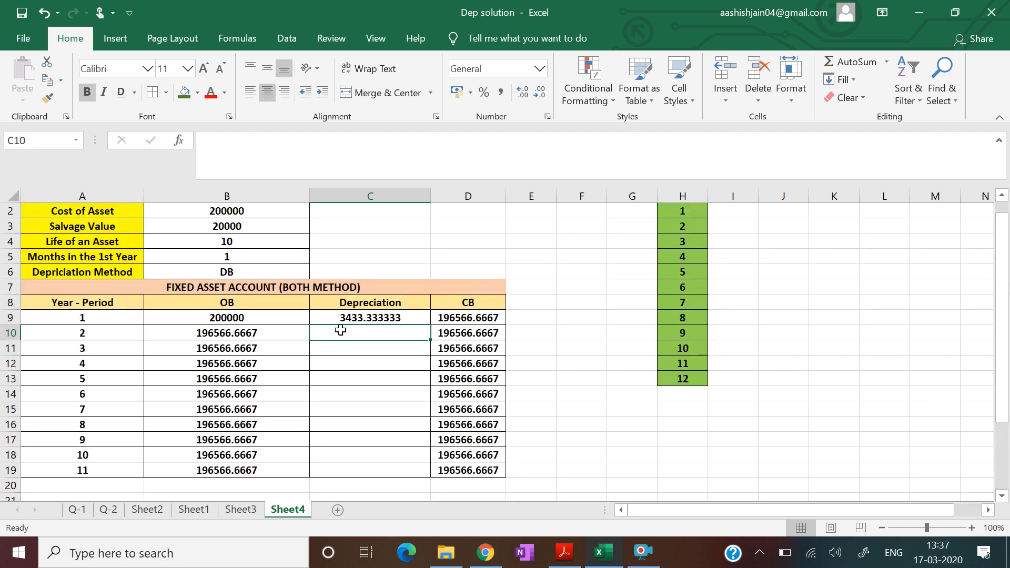
Begin the subsequent-year depreciation formula in C10 with a count test on the period: =IF(COUNT(A10)=1,.
type("=IF")
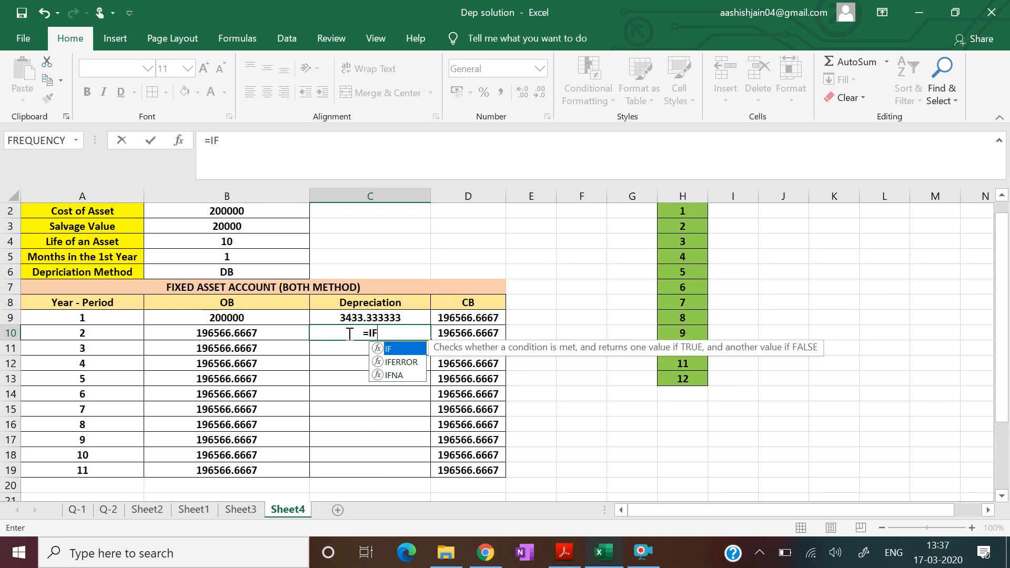
type("(")
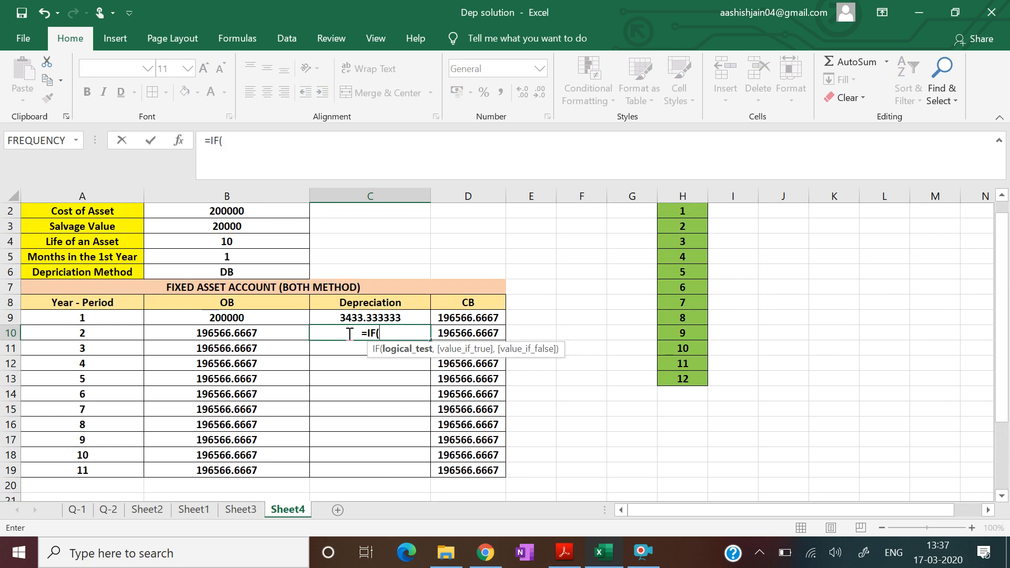
type("COUNT")
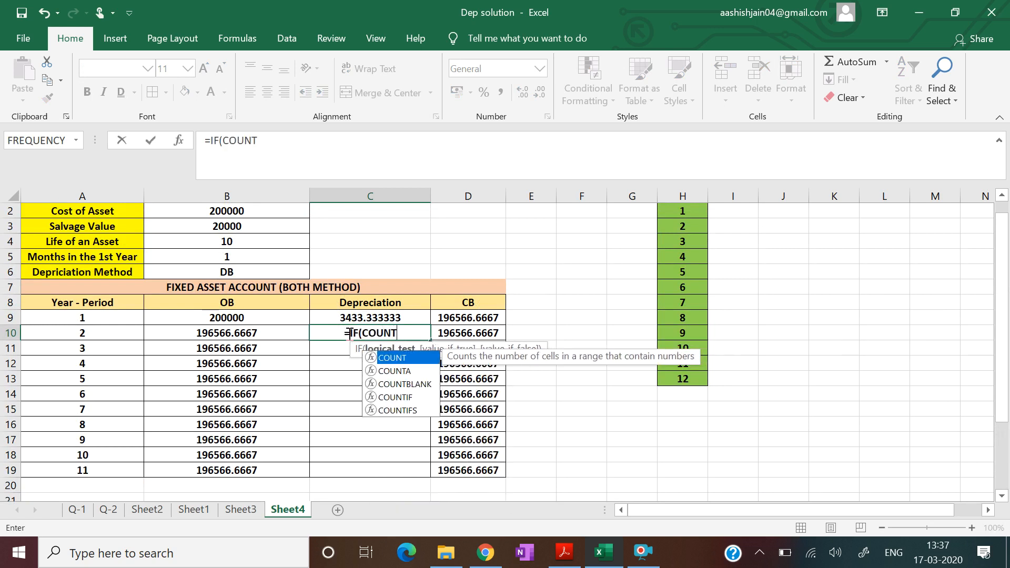
type("(")
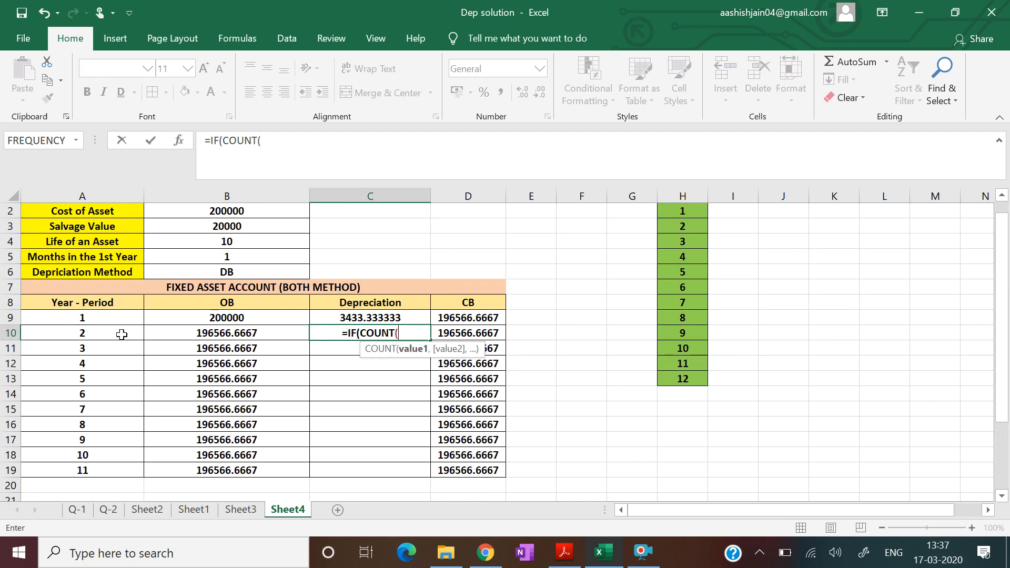
left_click(92, 335)
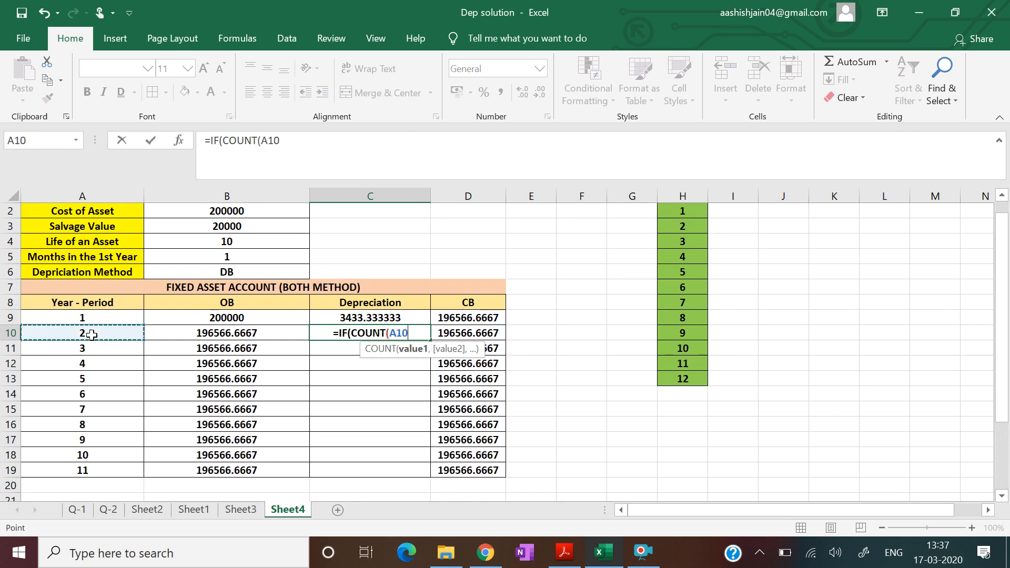
type(")=1")
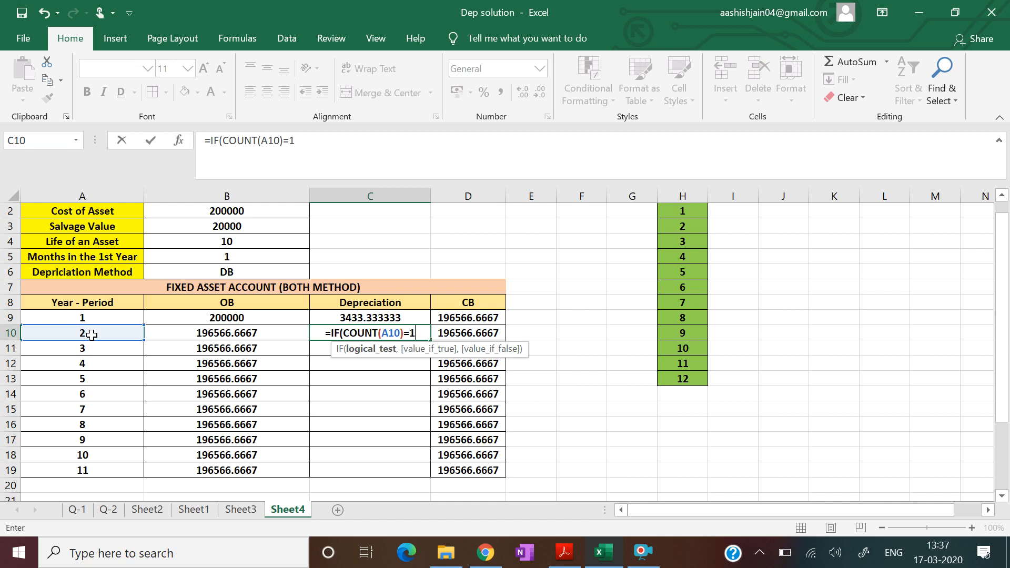
type(",")
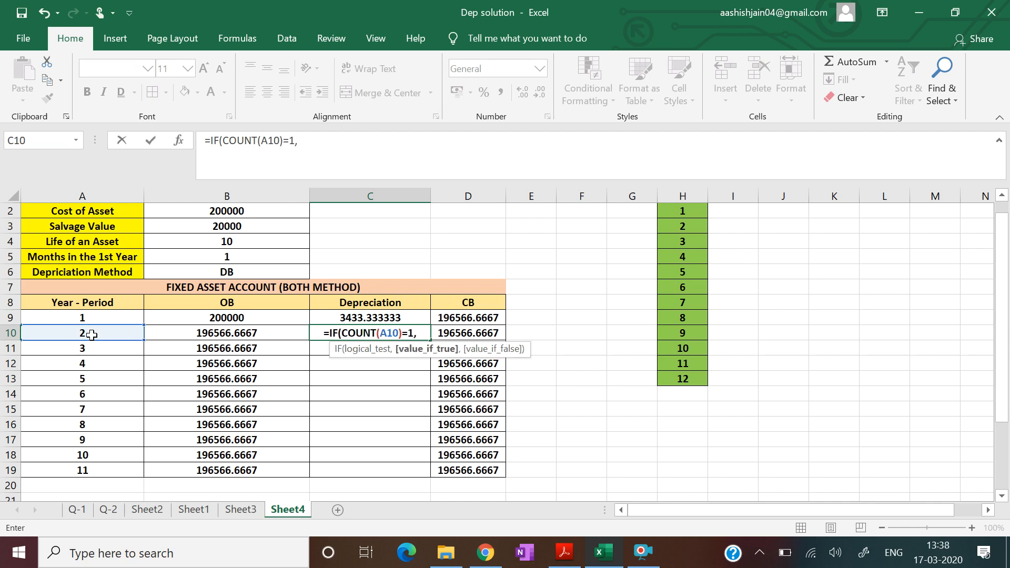
Nest a depreciation method test for the true case of the C10 formula: IF(B6="DB",.
type("IF(")
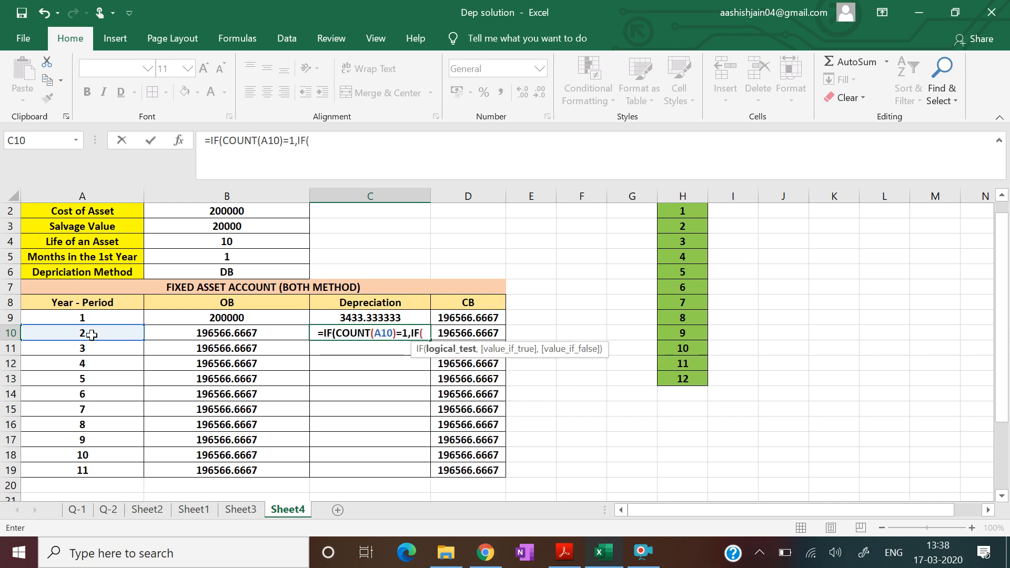
left_click(199, 270)
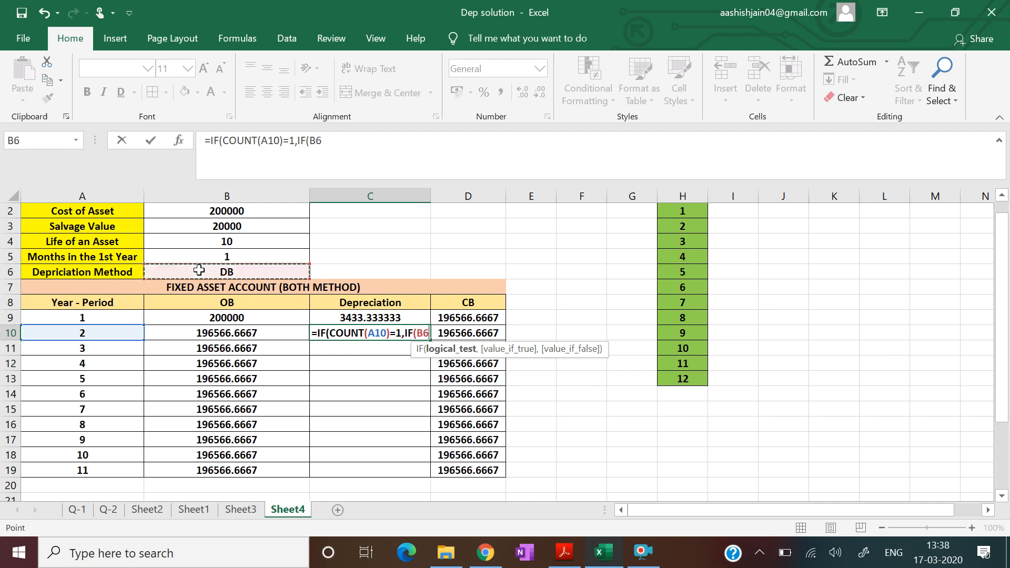
type("=")
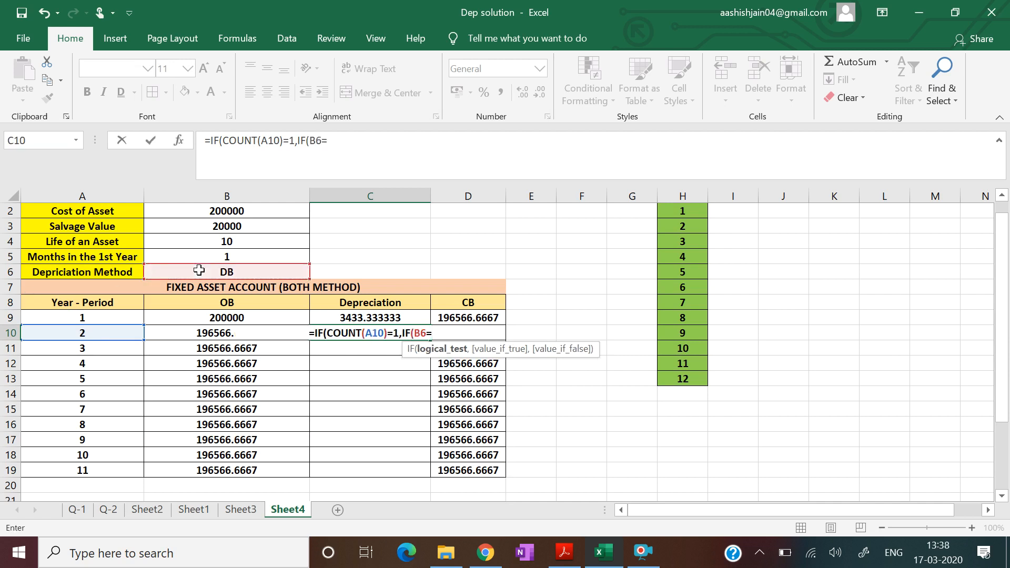
type("\"DB")
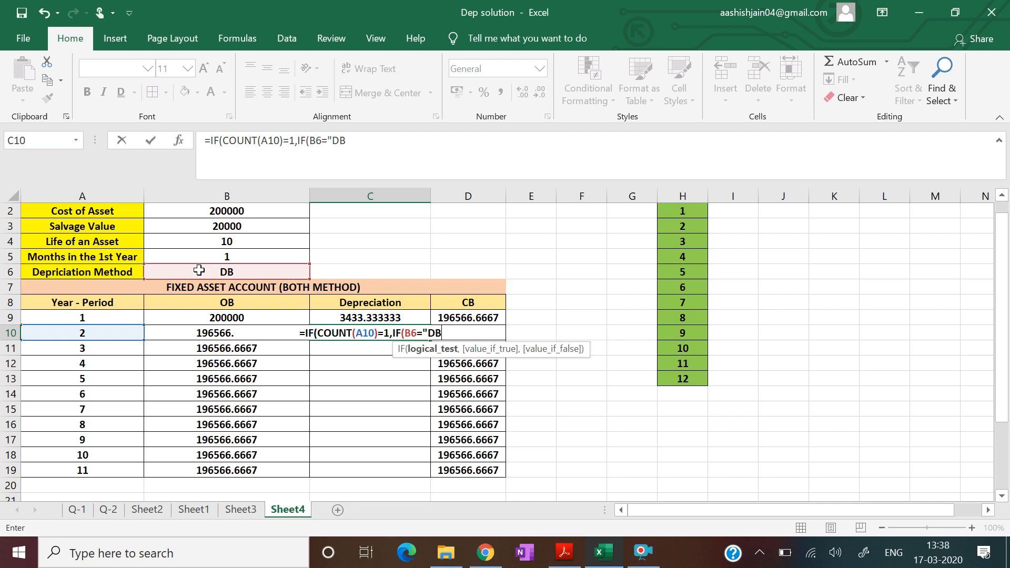
type("\"")
type(",")
Nest a further IF with an OR test in the C10 formula, using B4<12 as the first condition.
type("IF")
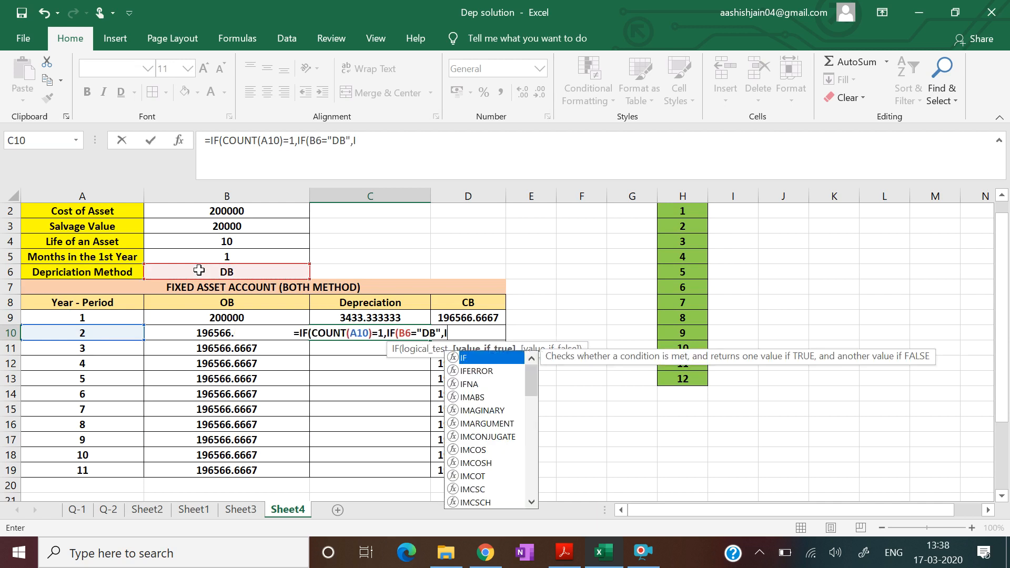
type("(")
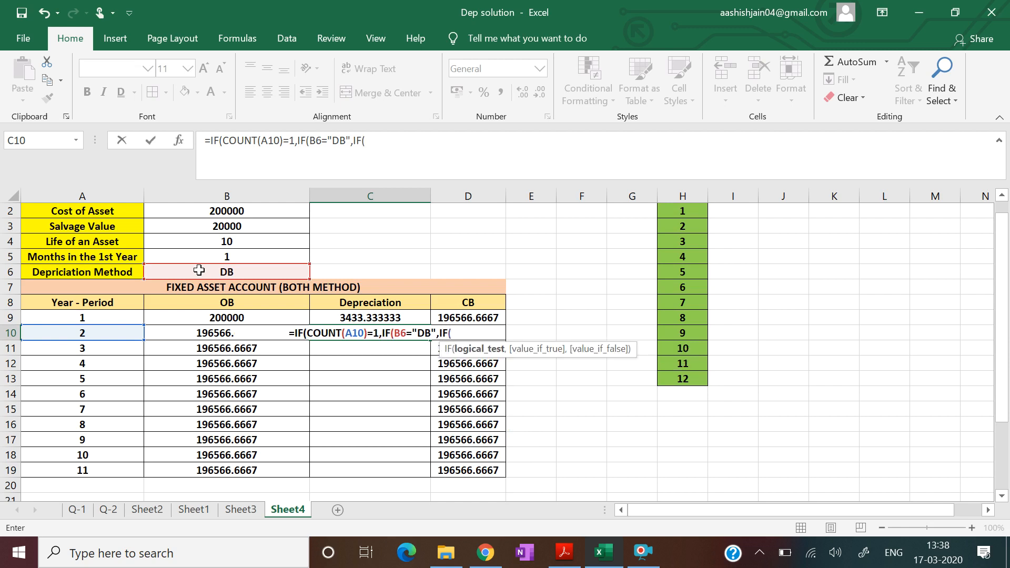
type("OR")
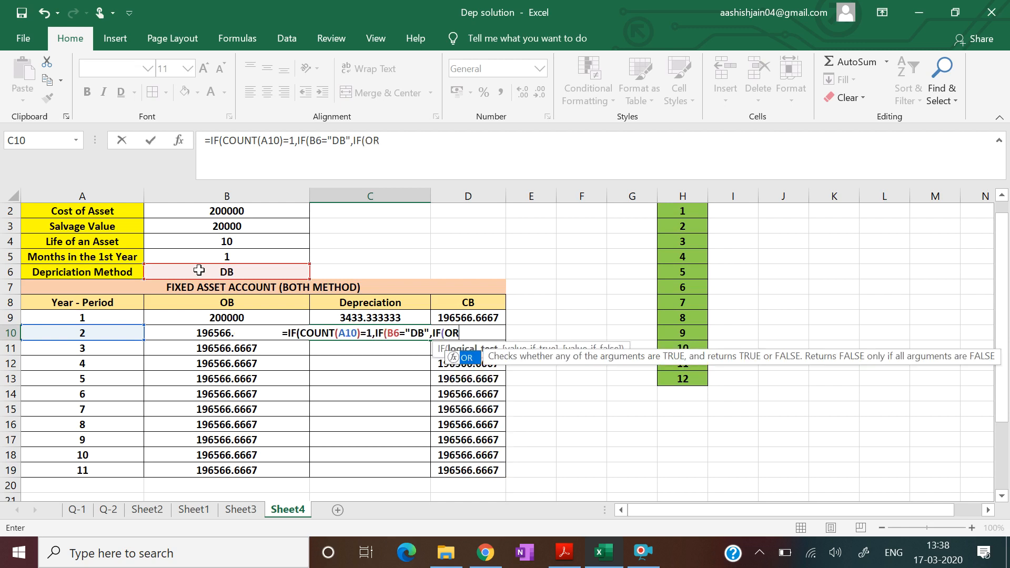
type("(")
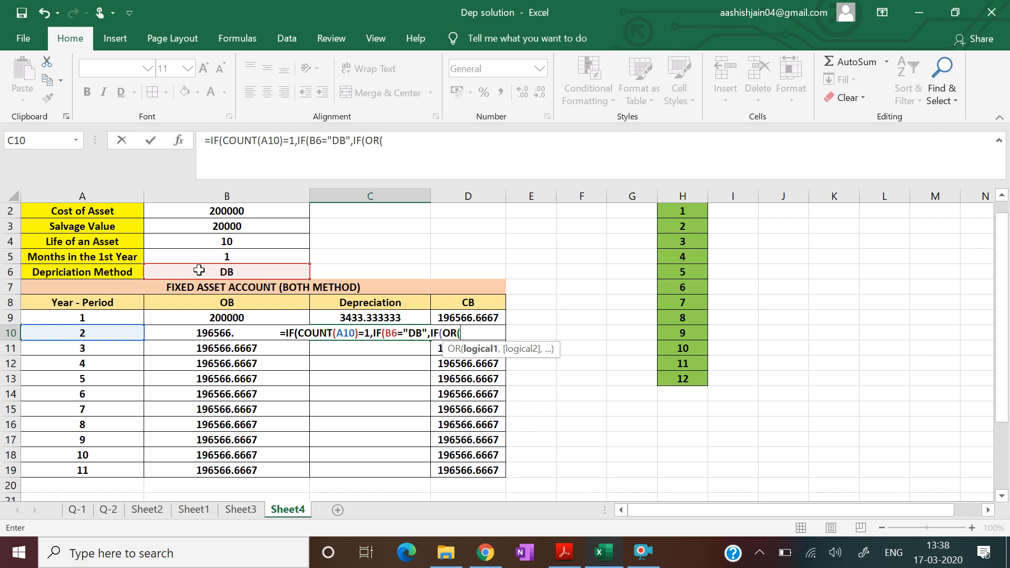
left_click(218, 243)
type("<12")
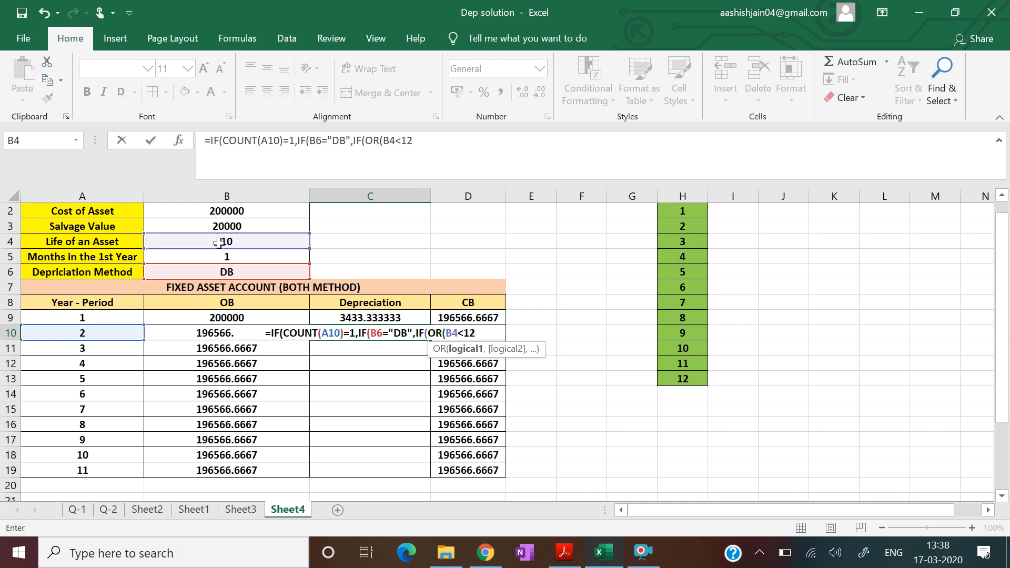
type(",")
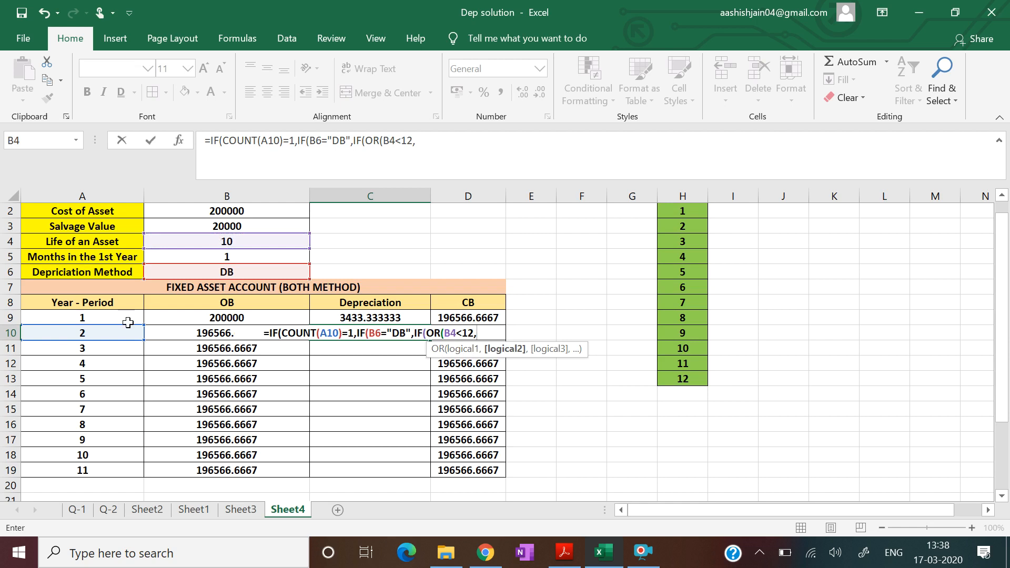
Add A10<=B4 as the second OR condition in the C10 formula and close the OR test.
left_click(98, 335)
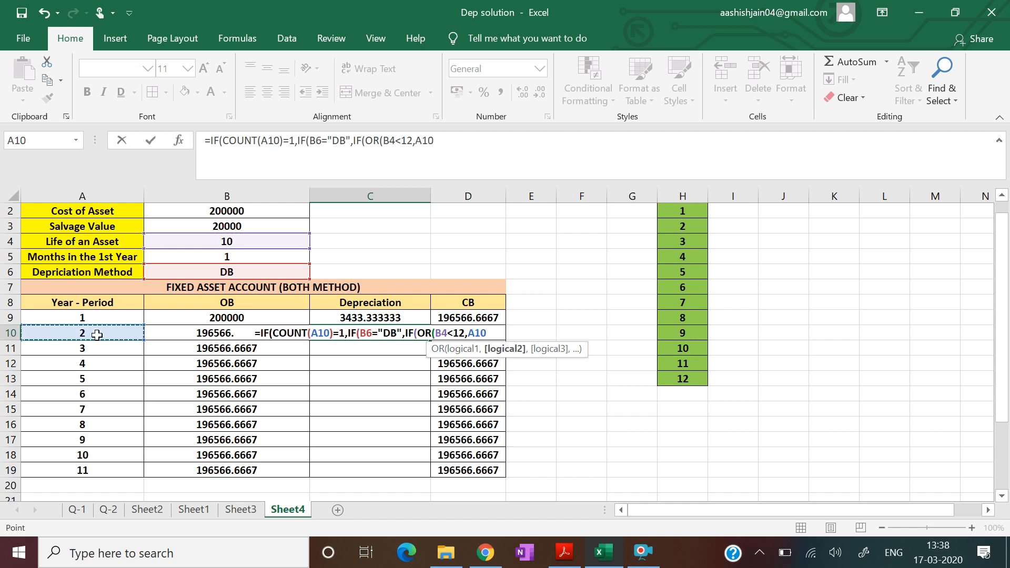
type("<")
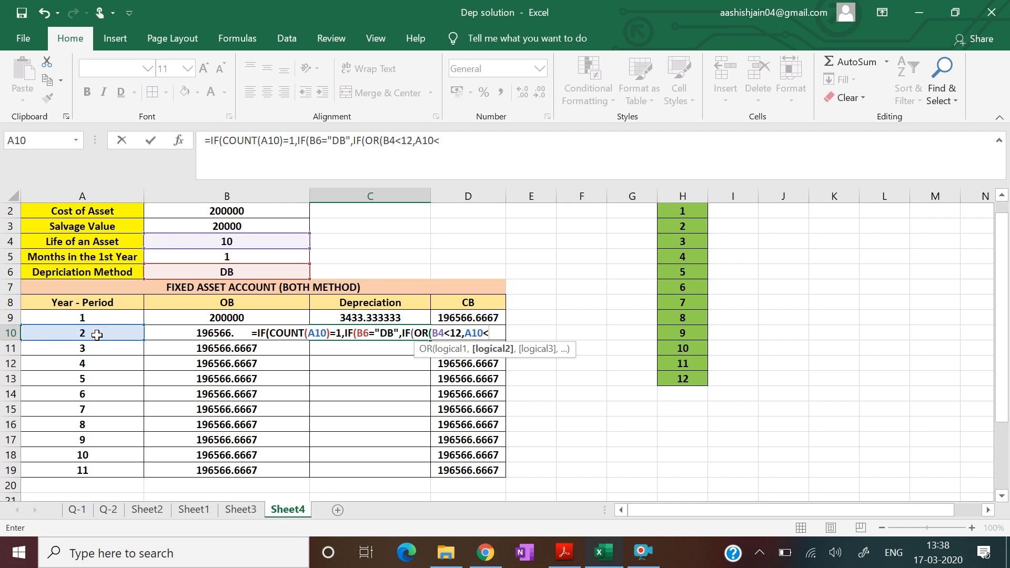
type("=")
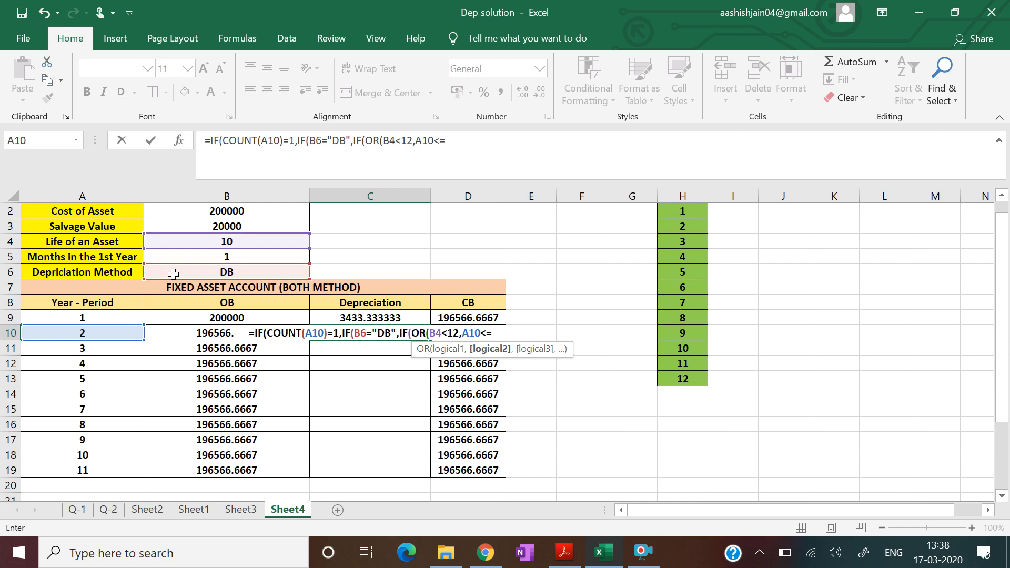
left_click(211, 244)
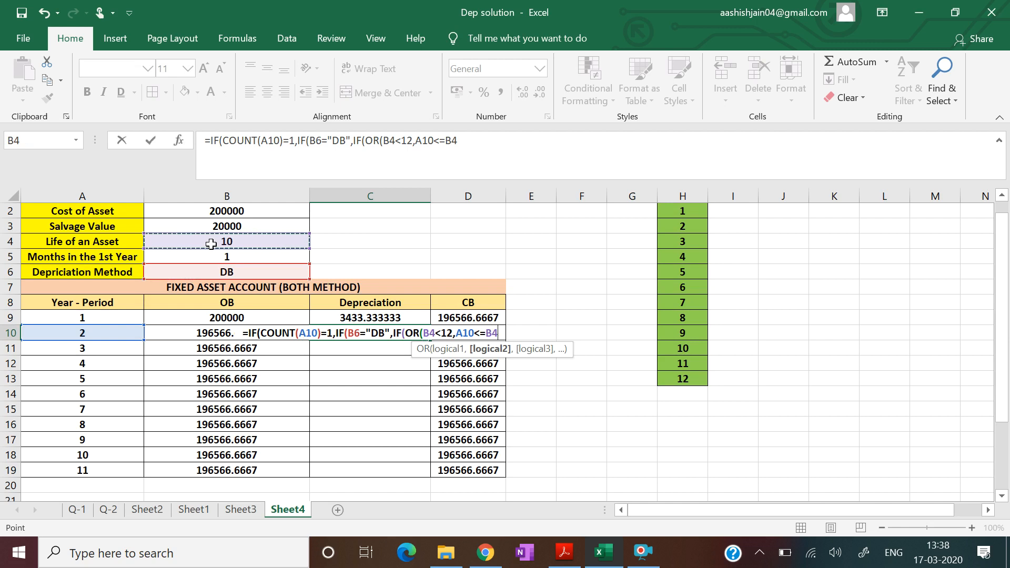
type(",")
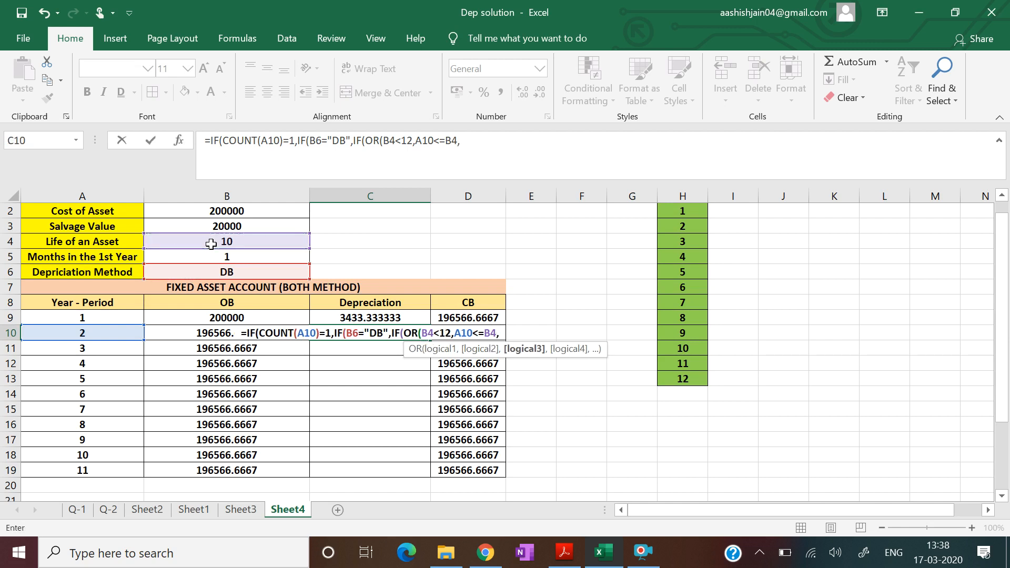
key("BackSpace")
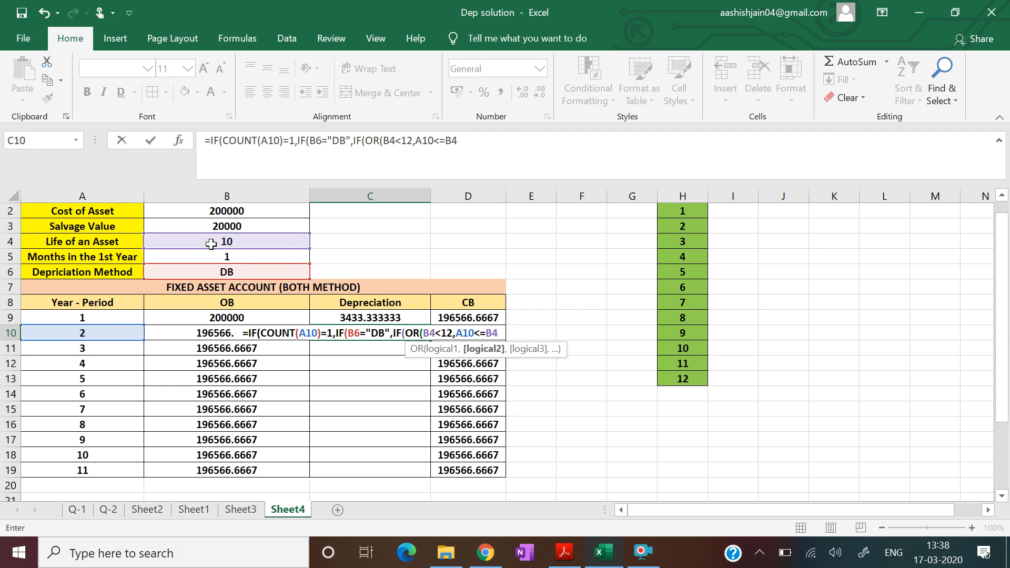
type("),")
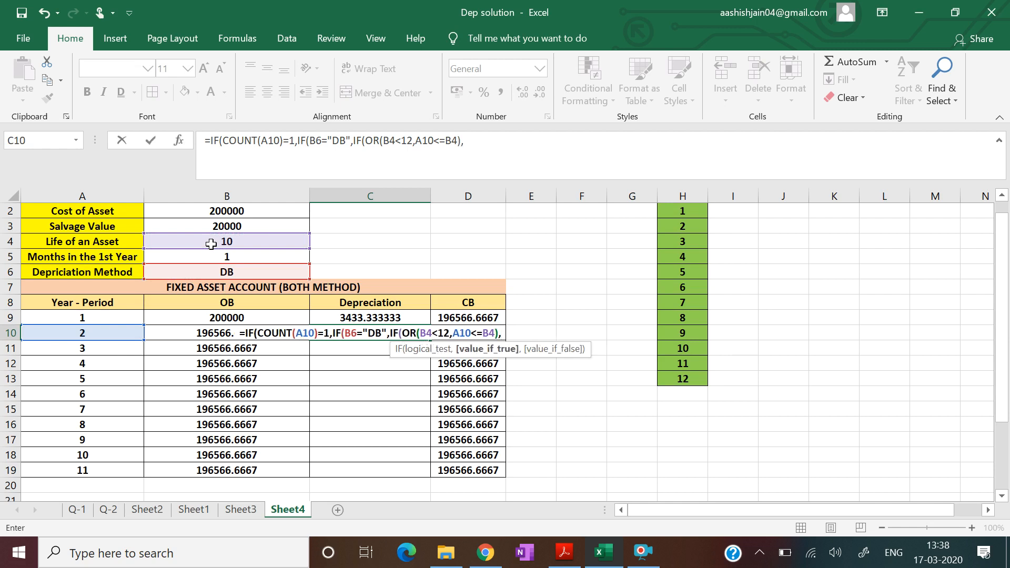
Use DB(B2,B3,B4,A10,B5) as the true result of the OR test in the C10 formula, with 0 as its false result.
type("DB")
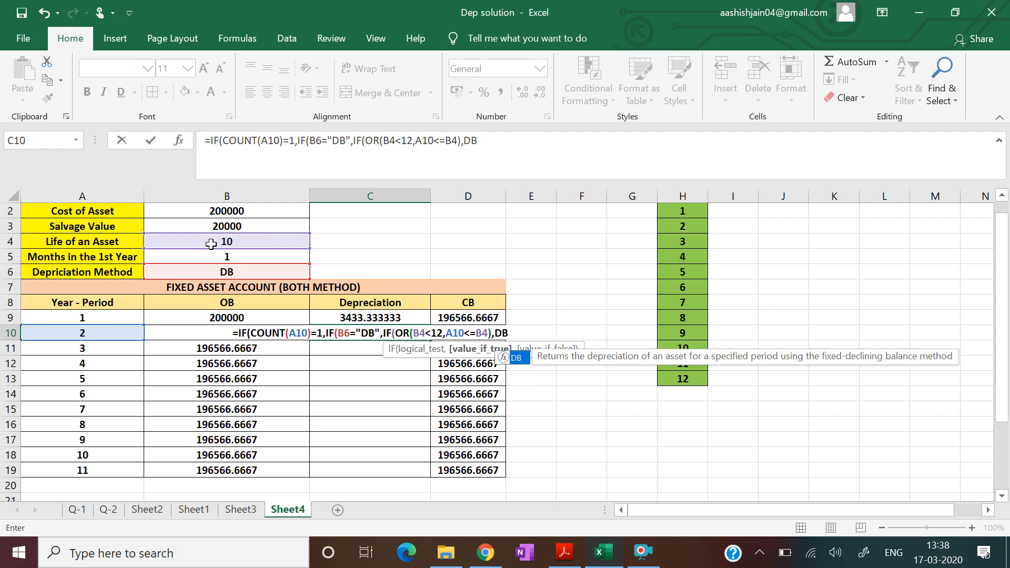
type("(")
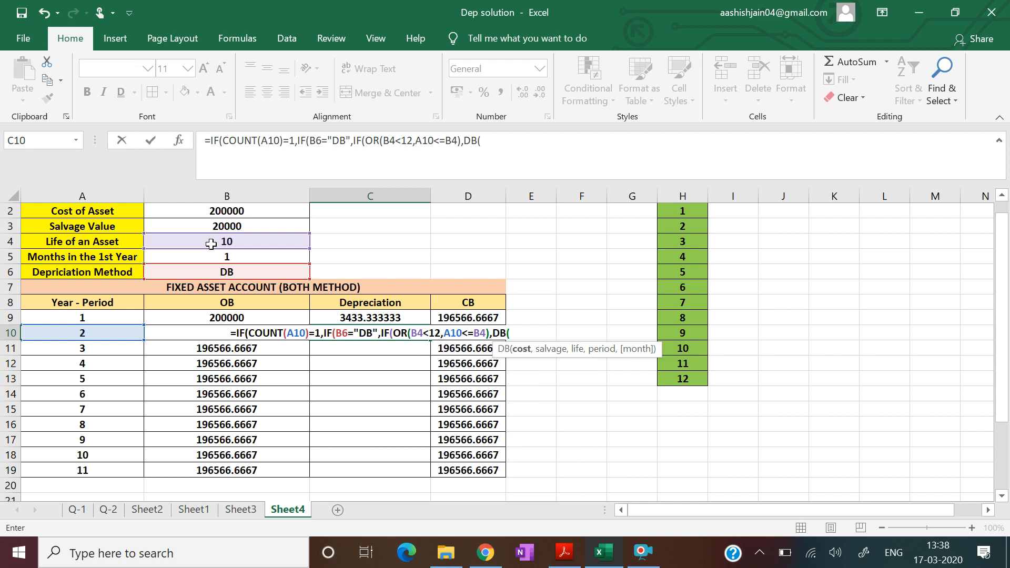
left_click(227, 212)
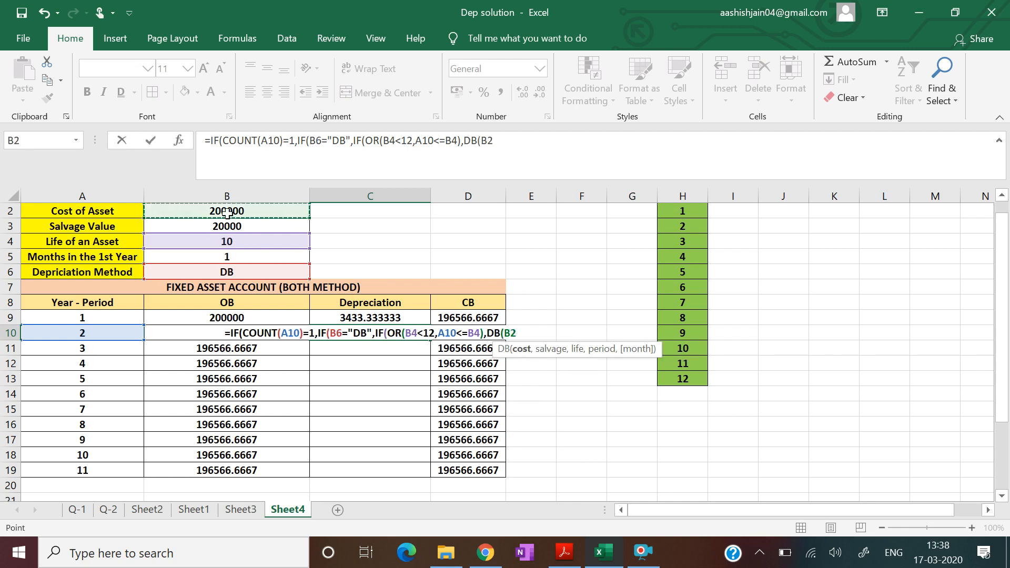
type(",")
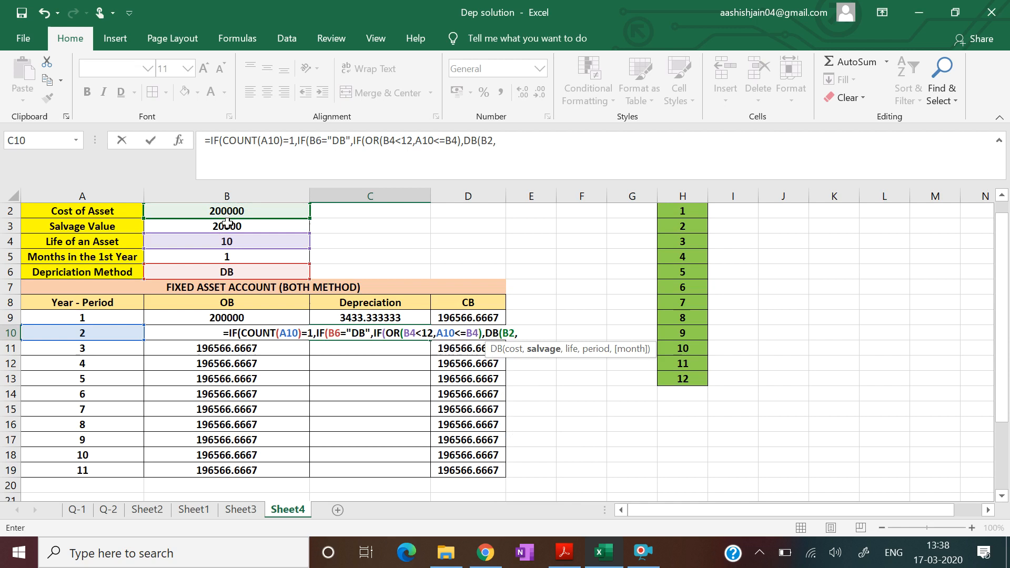
left_click(227, 226)
type(",")
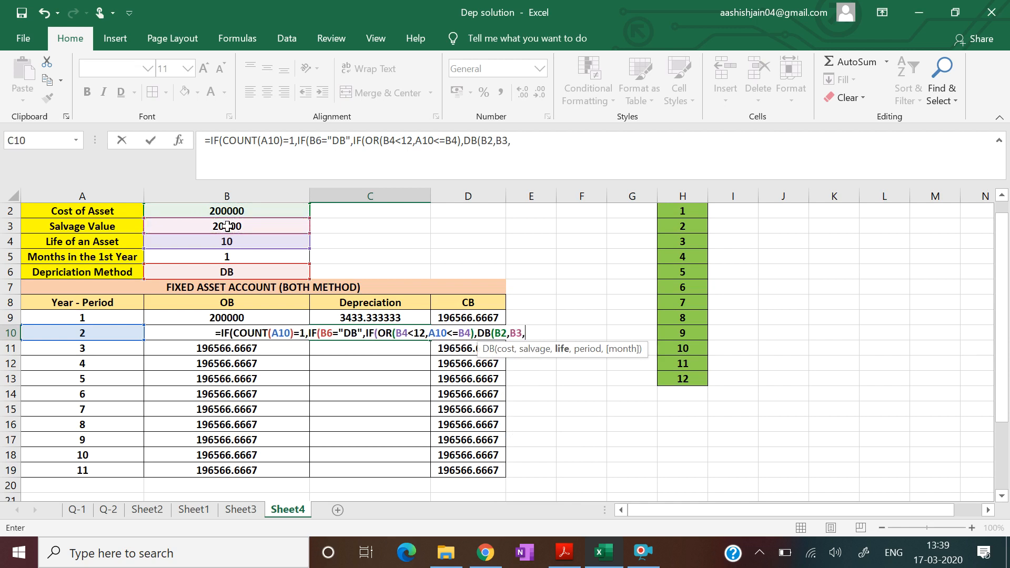
left_click(229, 241)
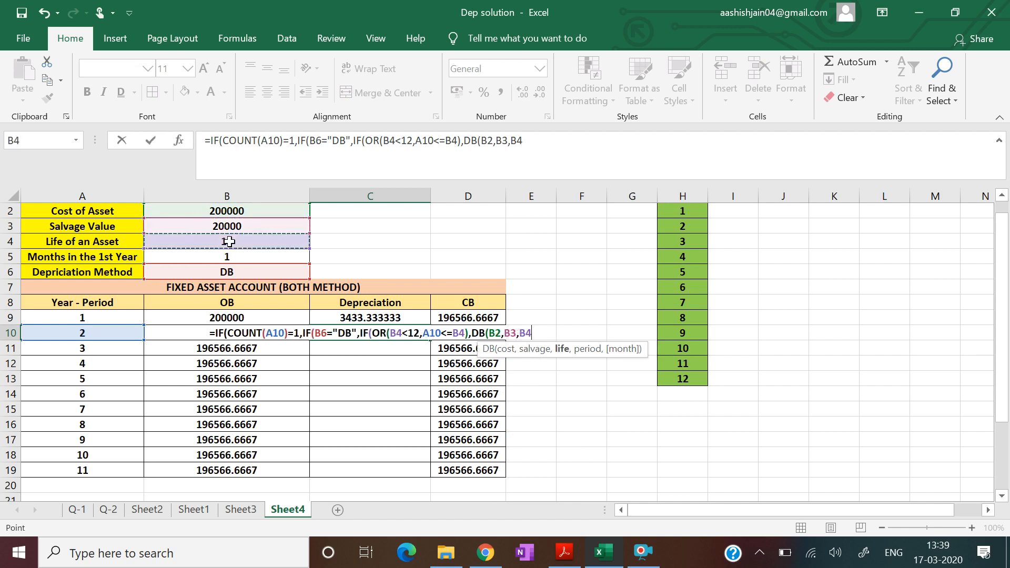
type(",")
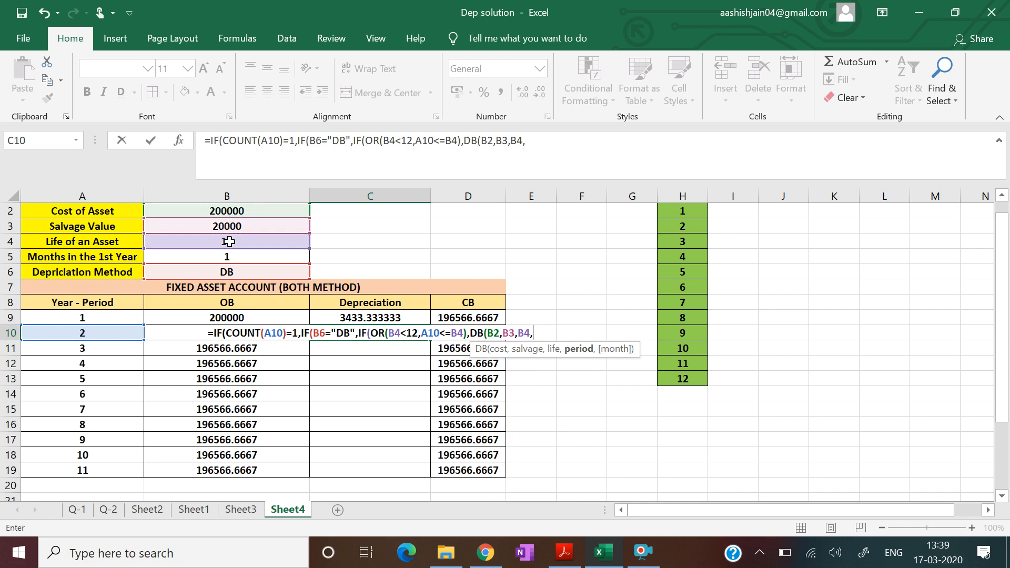
left_click(87, 333)
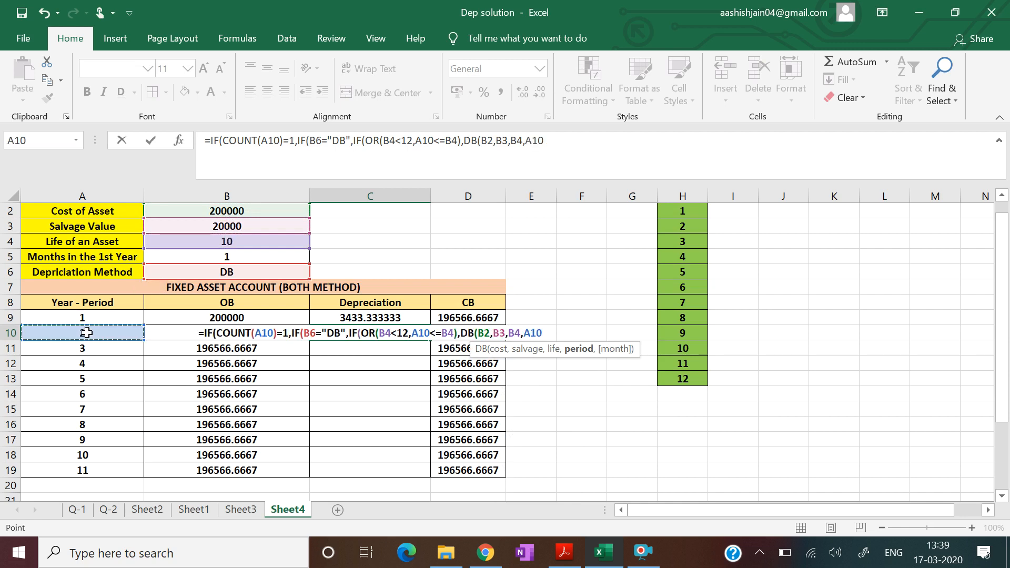
type(",")
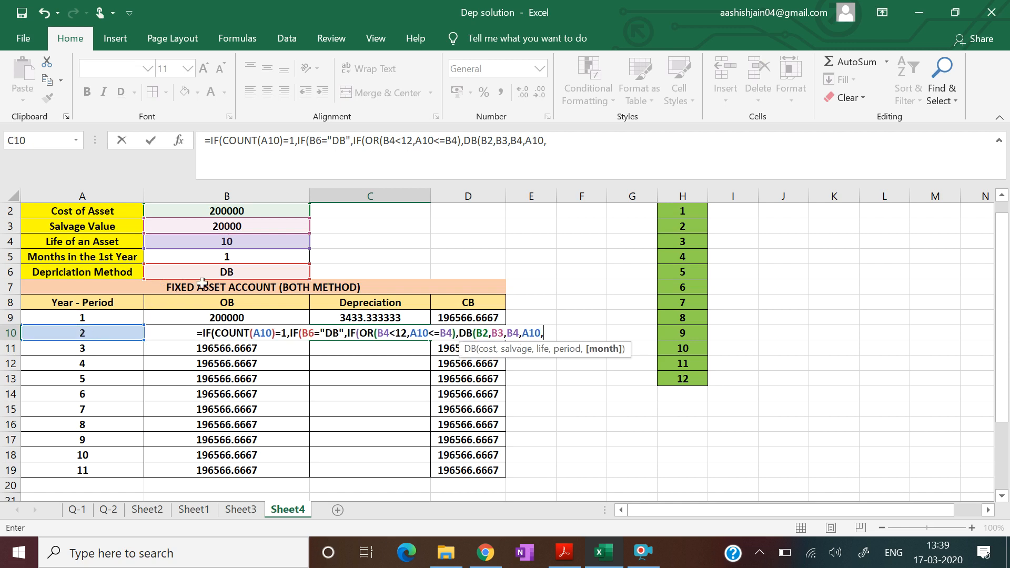
left_click(239, 256)
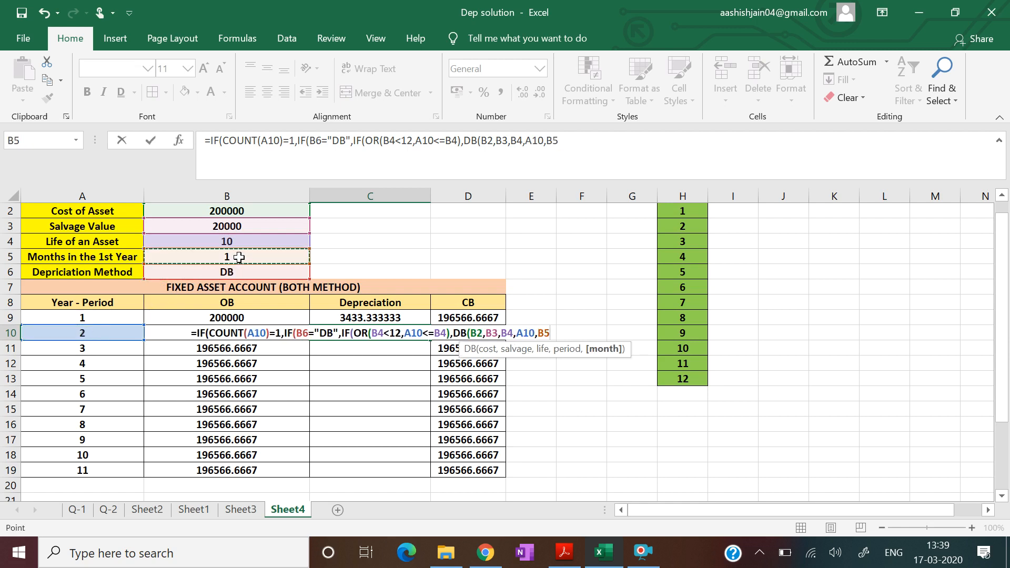
type(")")
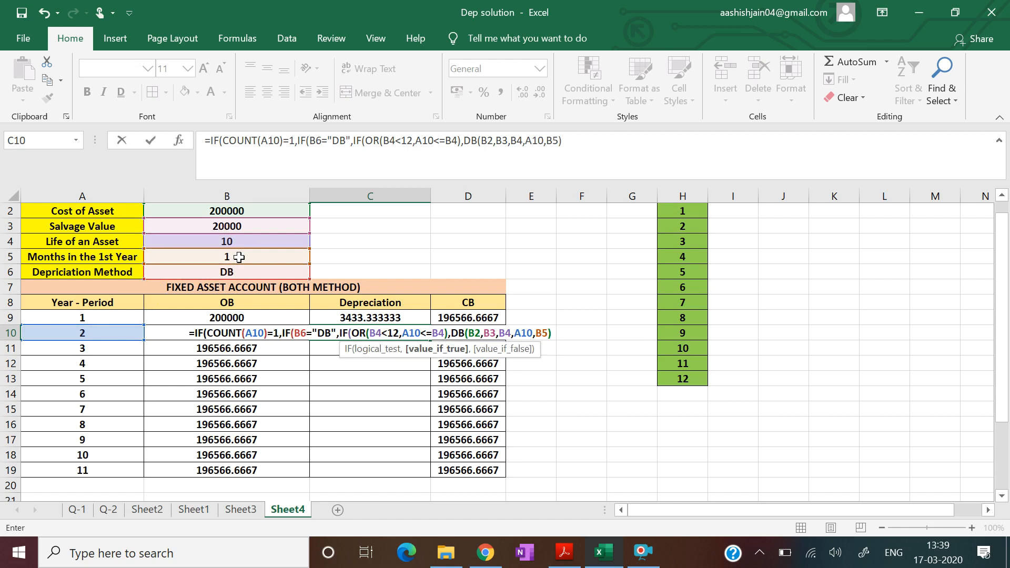
type(",0")
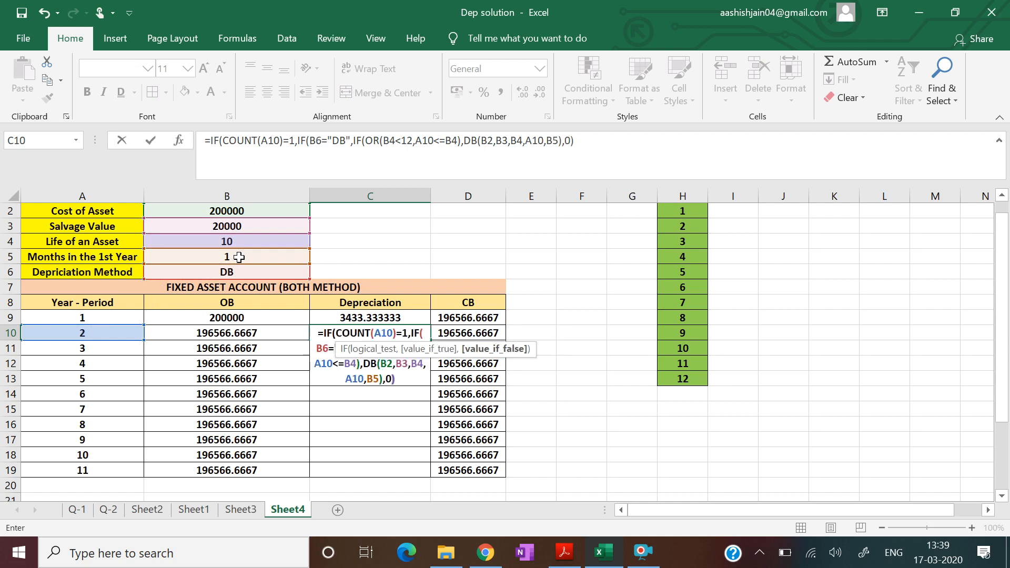
Close the declining-balance IF in the C10 formula and nest IF(A10<=B4, as the false case of the method test.
type("),IF")
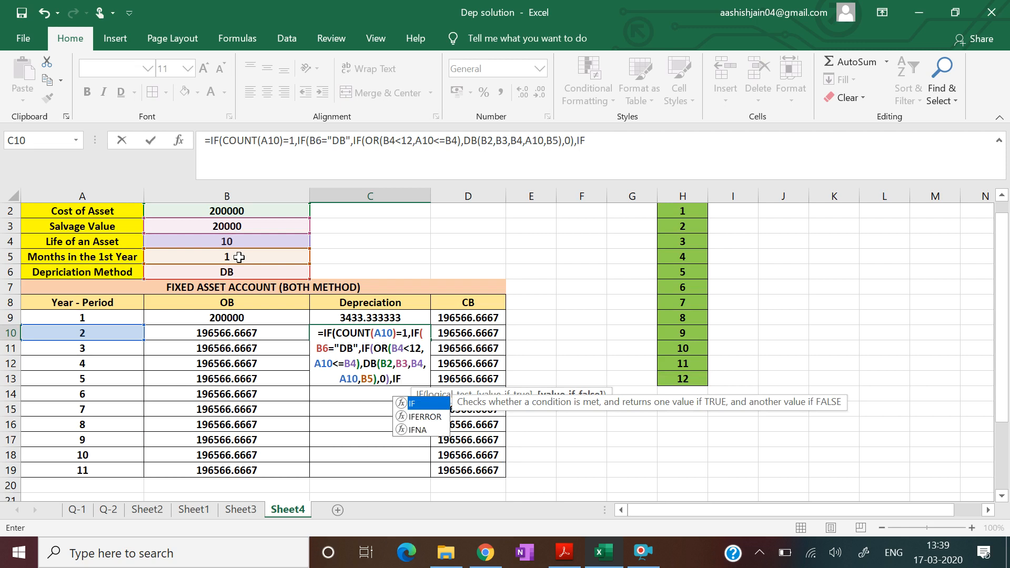
type("(")
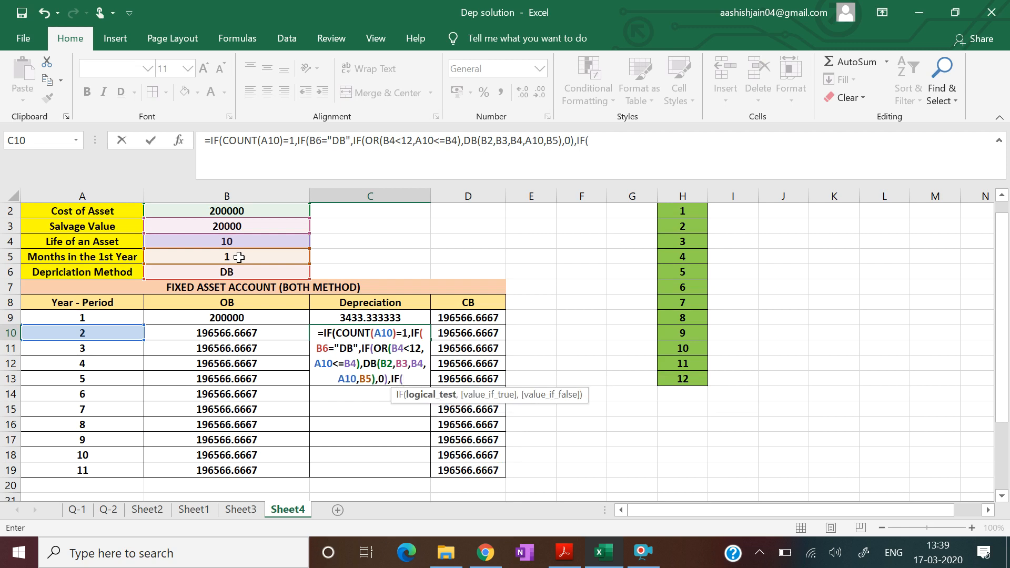
left_click(78, 335)
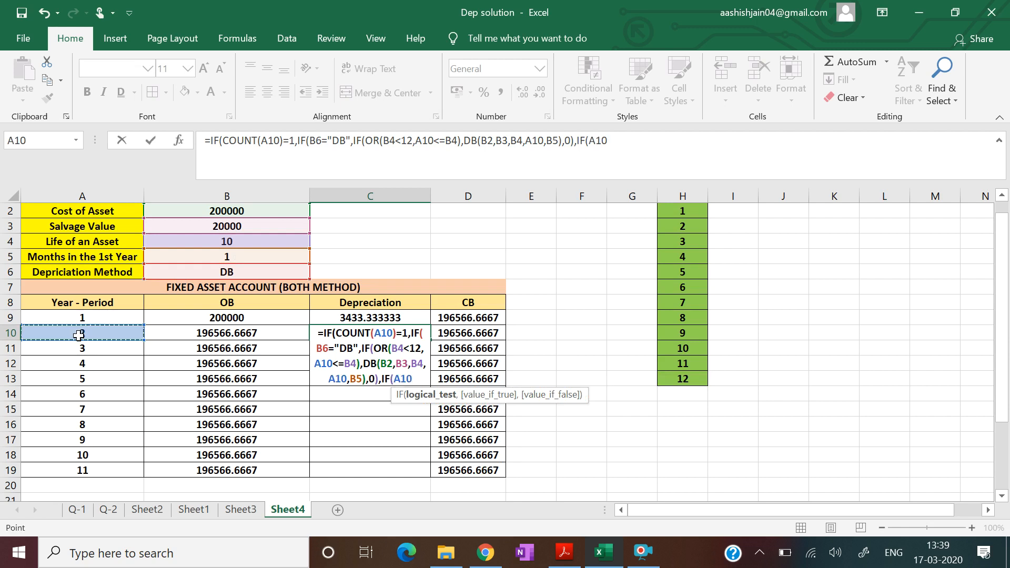
type("<=")
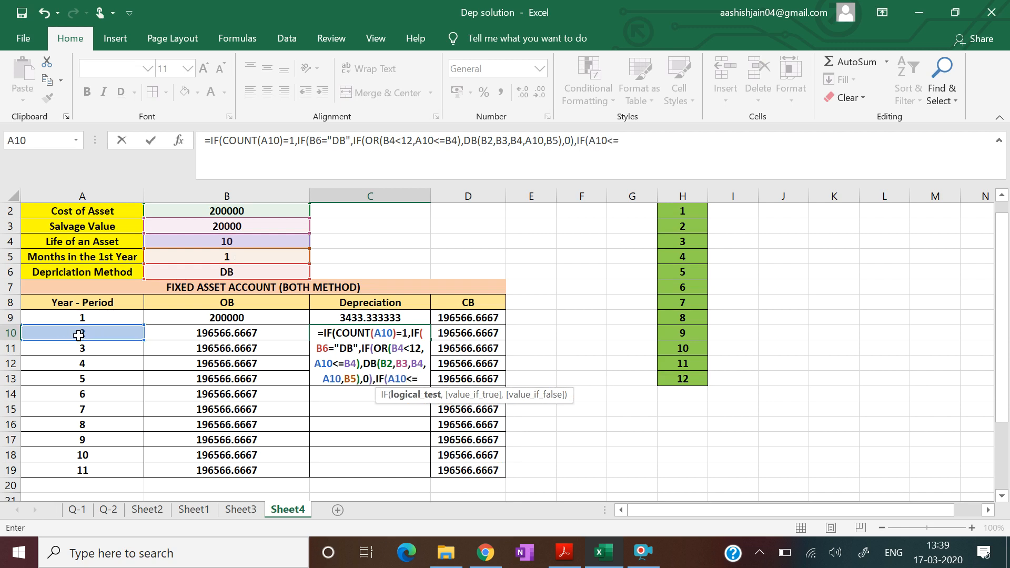
left_click(188, 242)
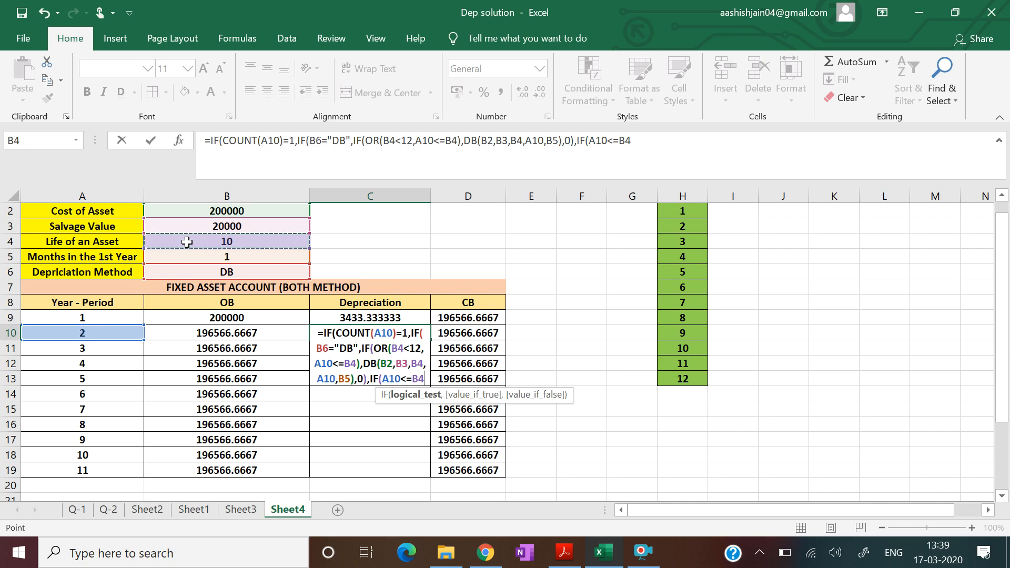
type(",")
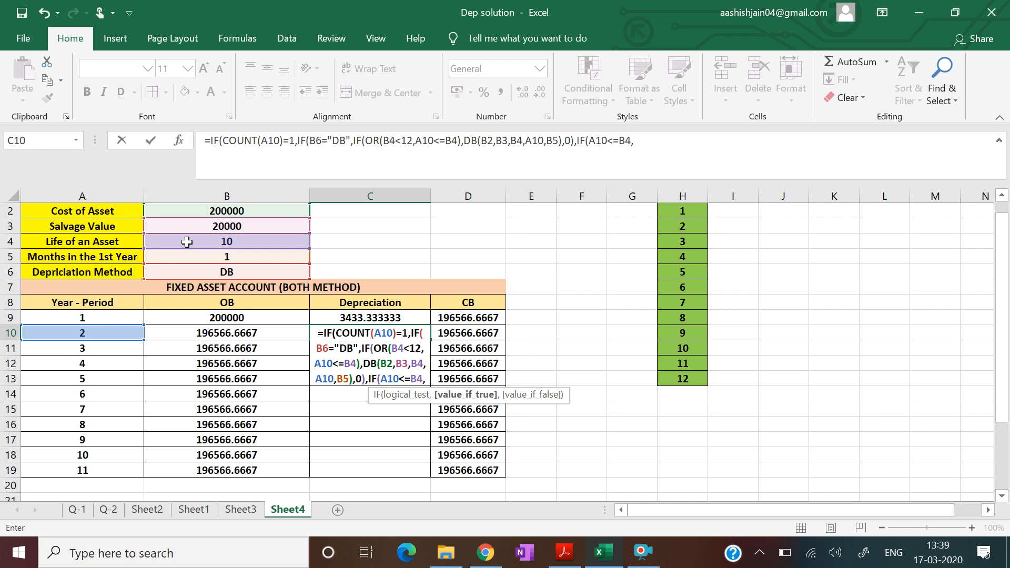
Add SLN(B2,B3,B4) as the true result of the A10<=B4 test in the C10 formula.
type("SL")
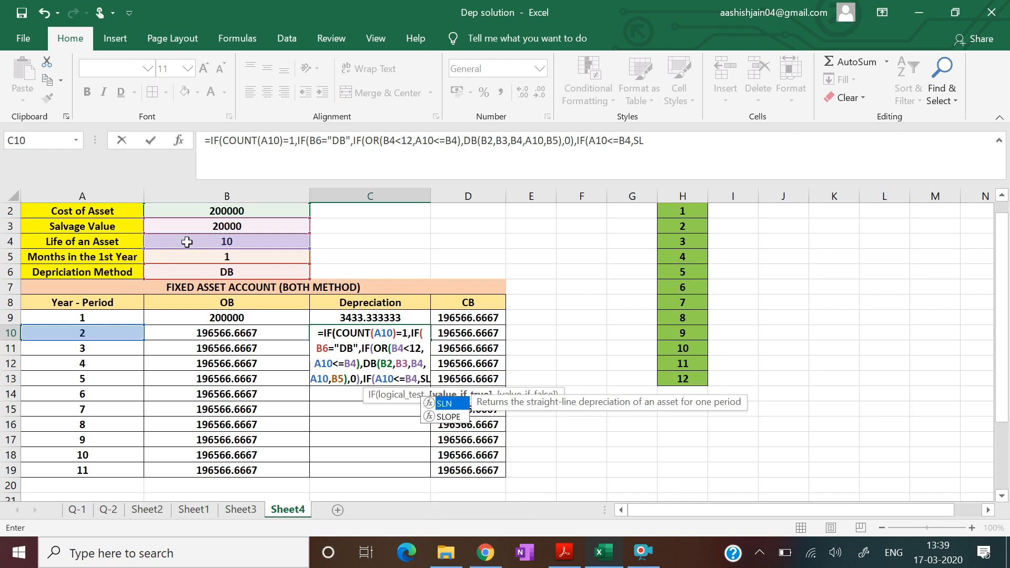
type("N(")
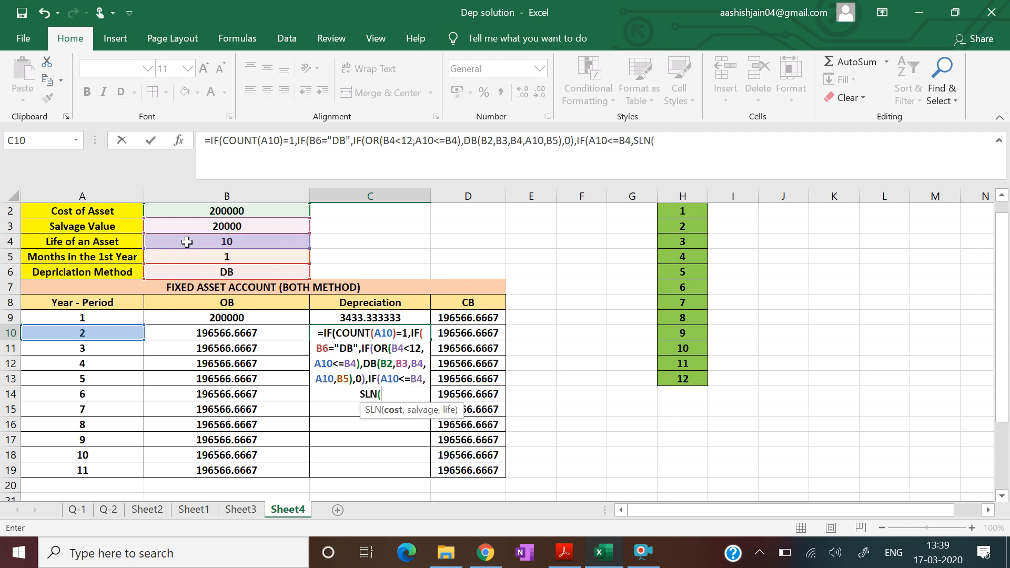
left_click(222, 213)
type(",")
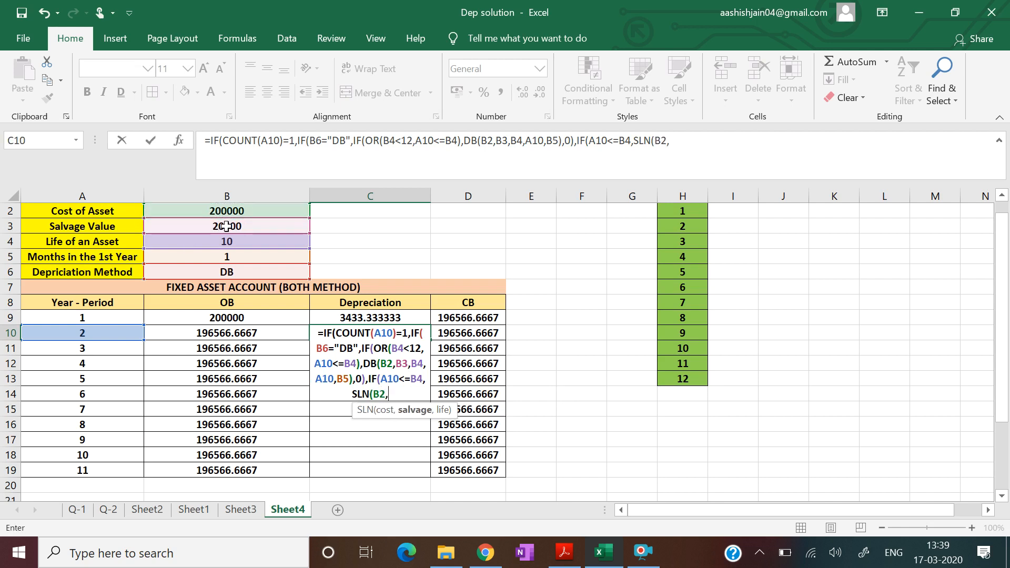
left_click(227, 227)
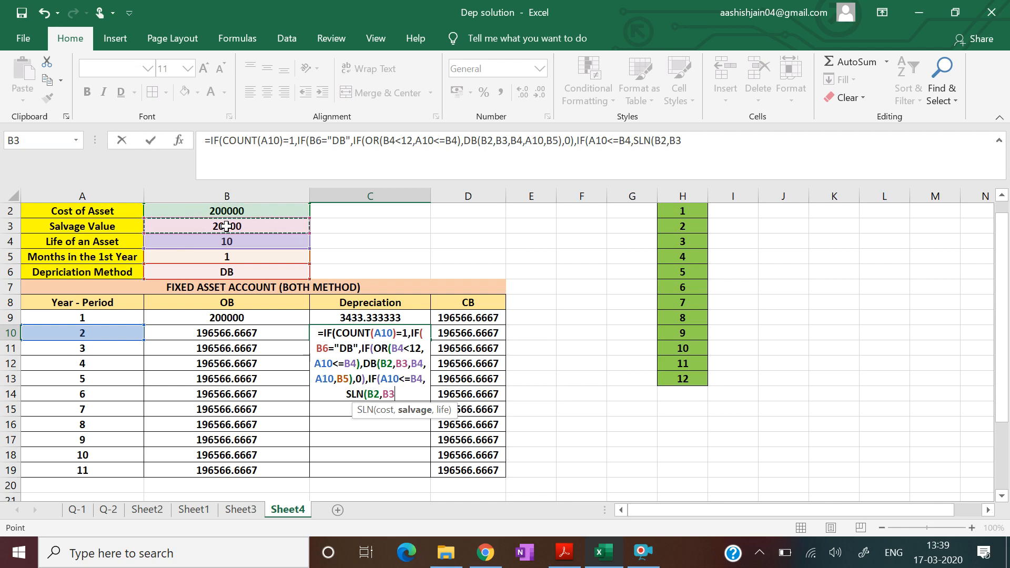
type(",")
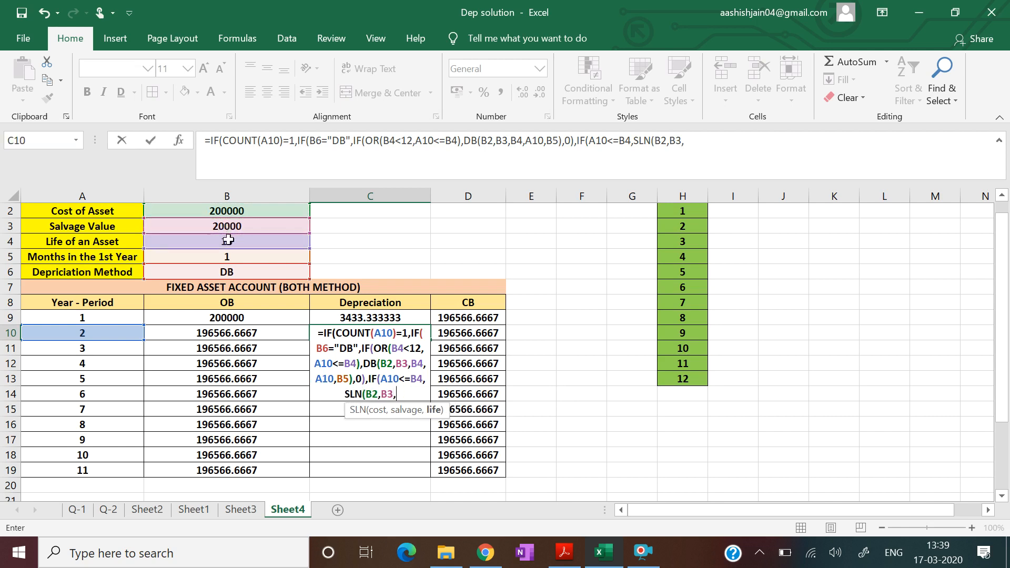
left_click(228, 242)
type("),")
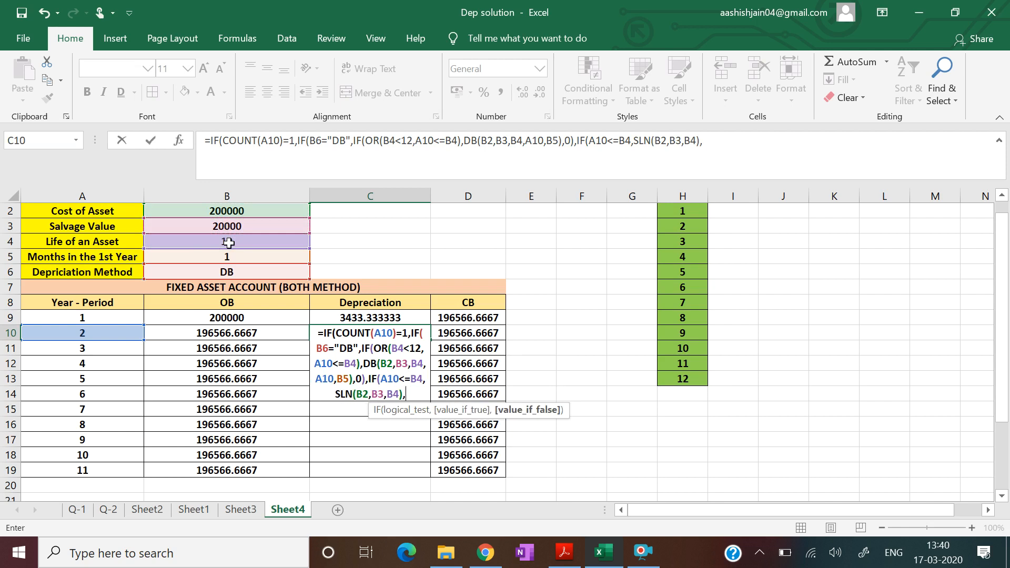
Add a second SLN(B2,B3,B4) as the false result of the A10<=B4 test in the C10 formula.
type("SLN")
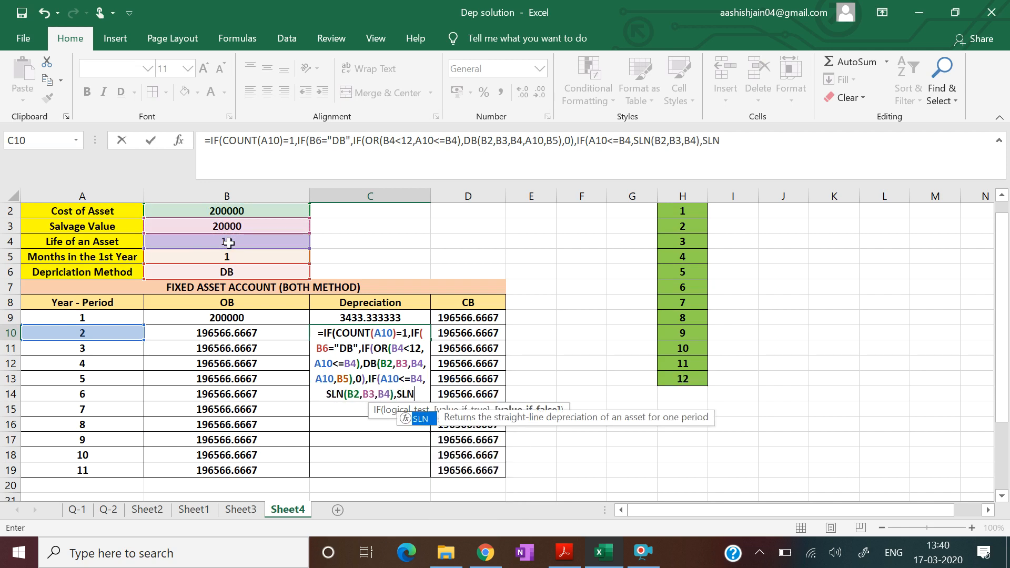
type("(")
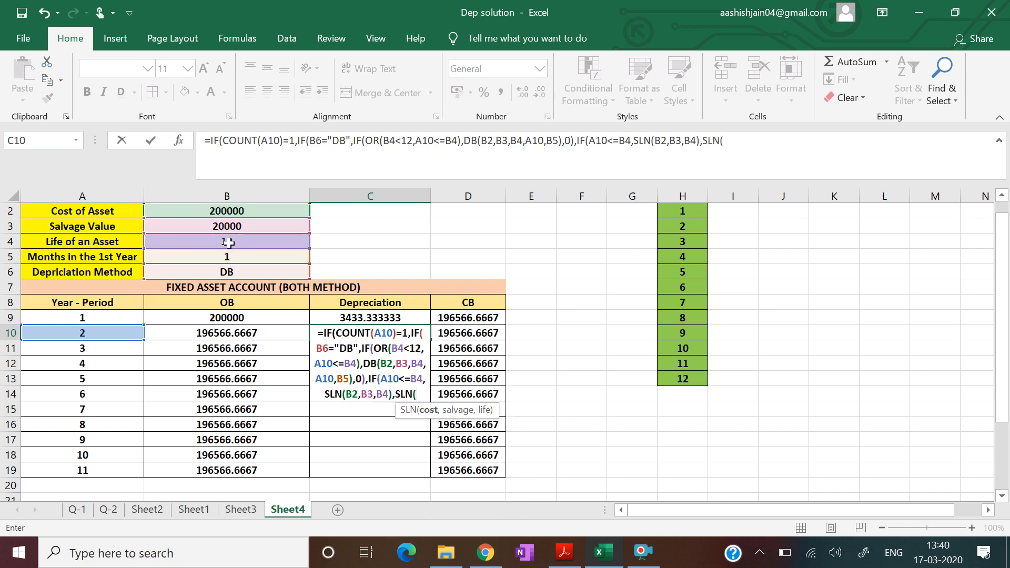
left_click(240, 212)
type(",")
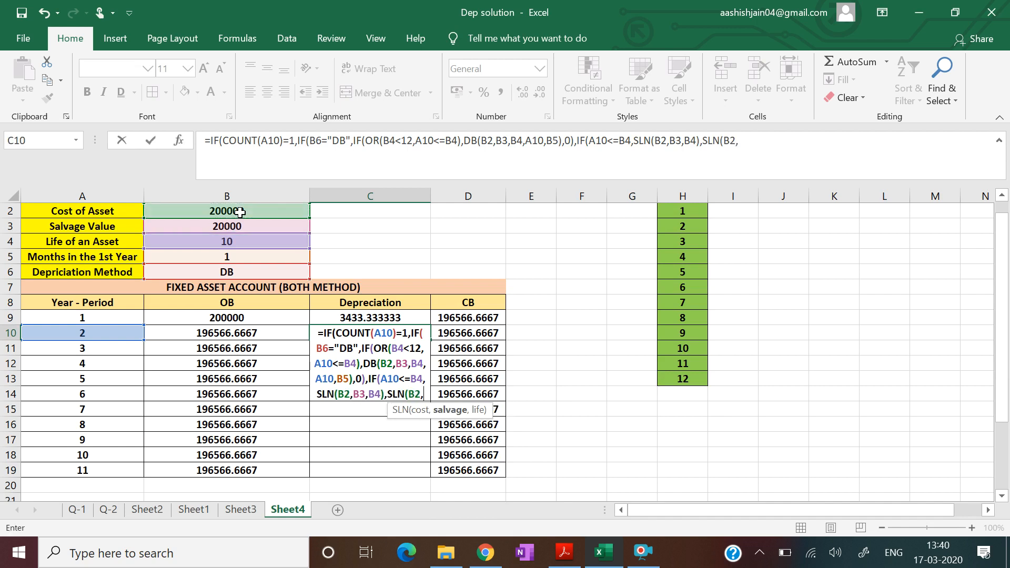
left_click(240, 226)
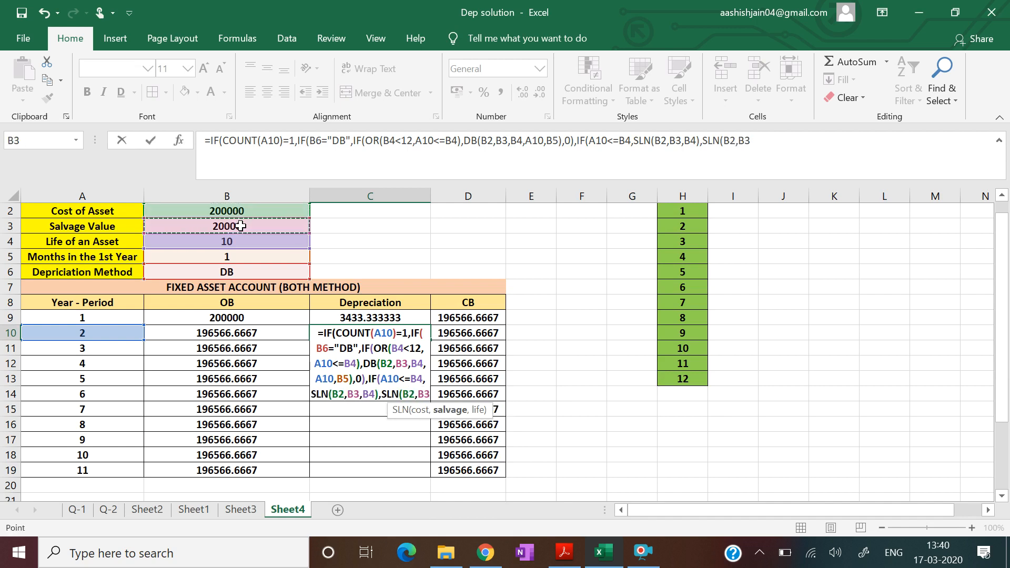
type(",")
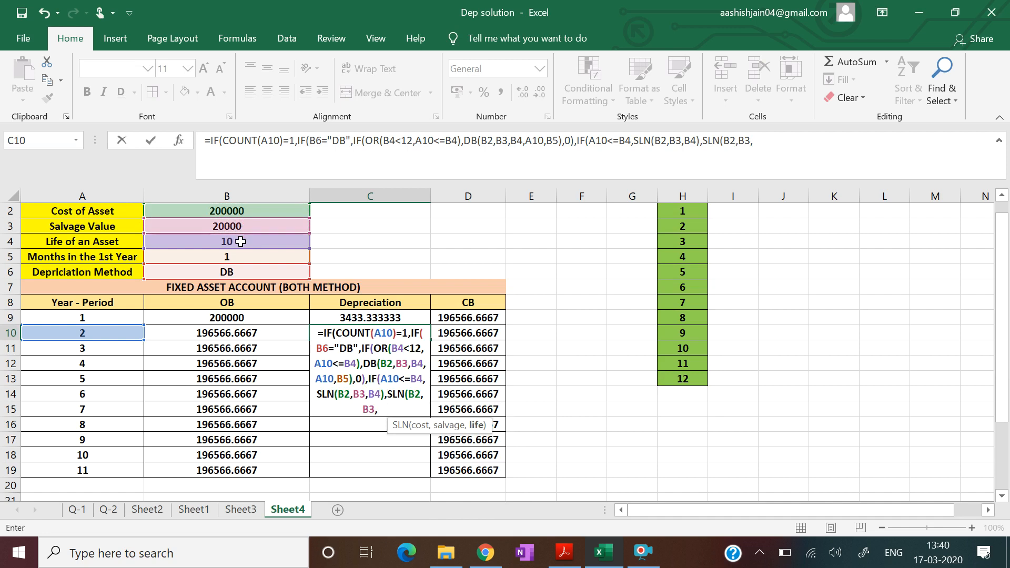
left_click(241, 242)
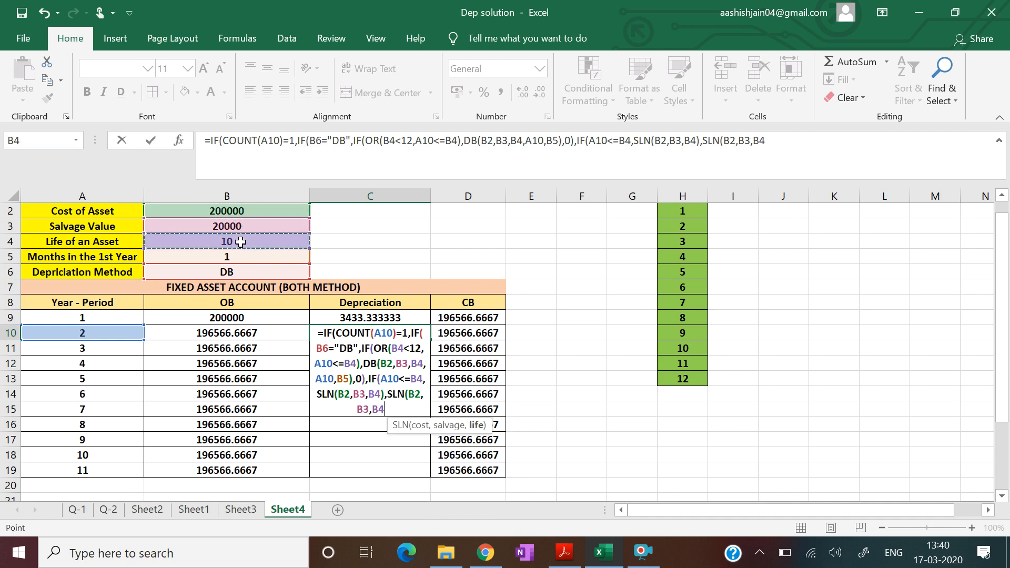
type(")")
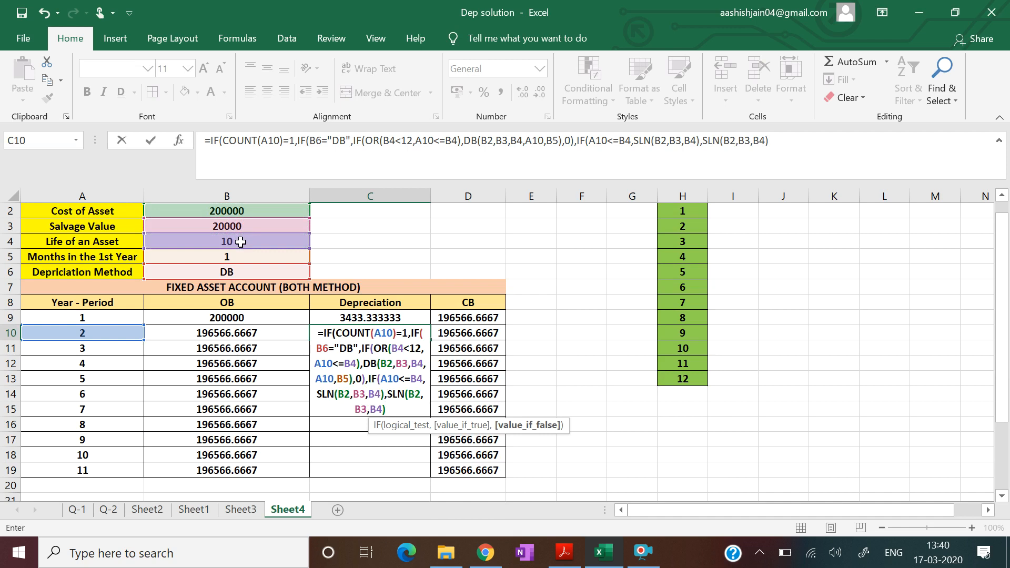
Prorate the second SLN term in the C10 formula for the remaining months by multiplying it by (12-B5)/12.
type("*(")
type("12-")
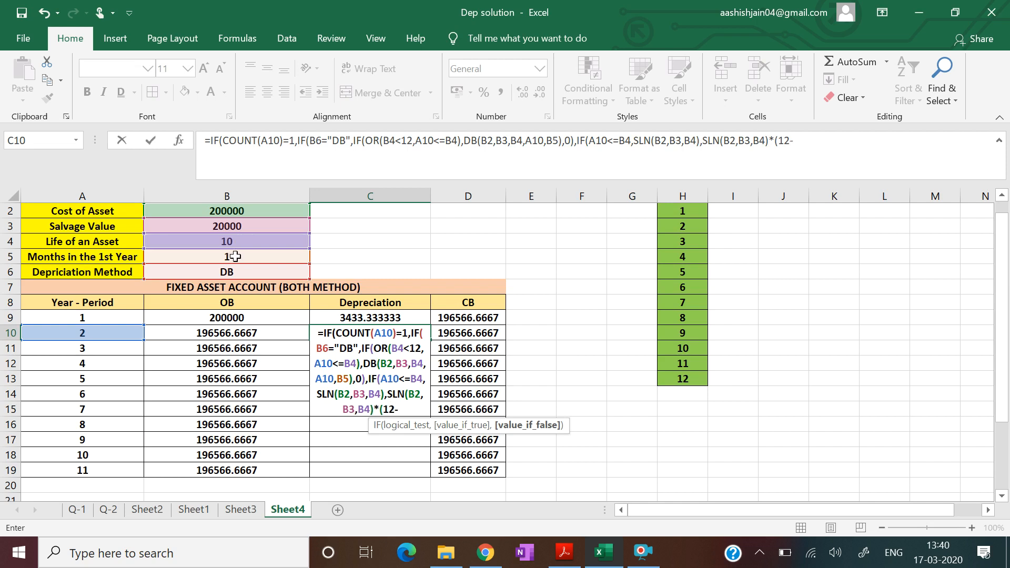
left_click(235, 257)
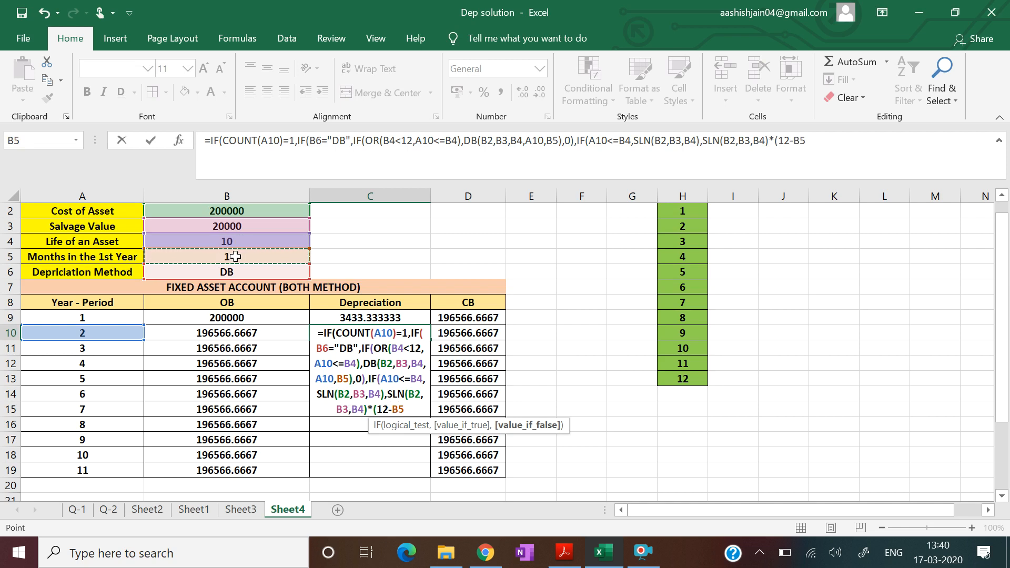
type(")")
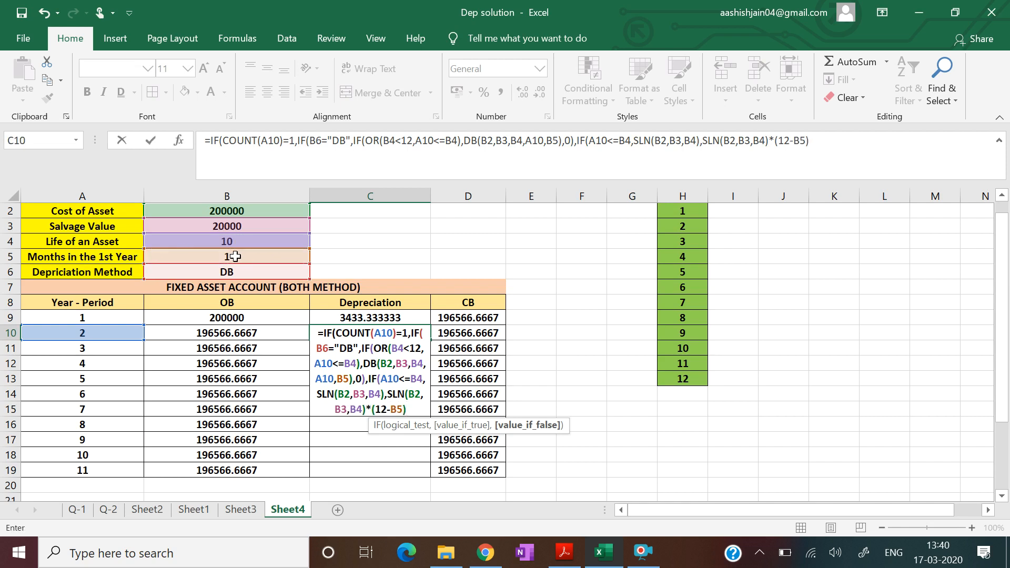
type("/12")
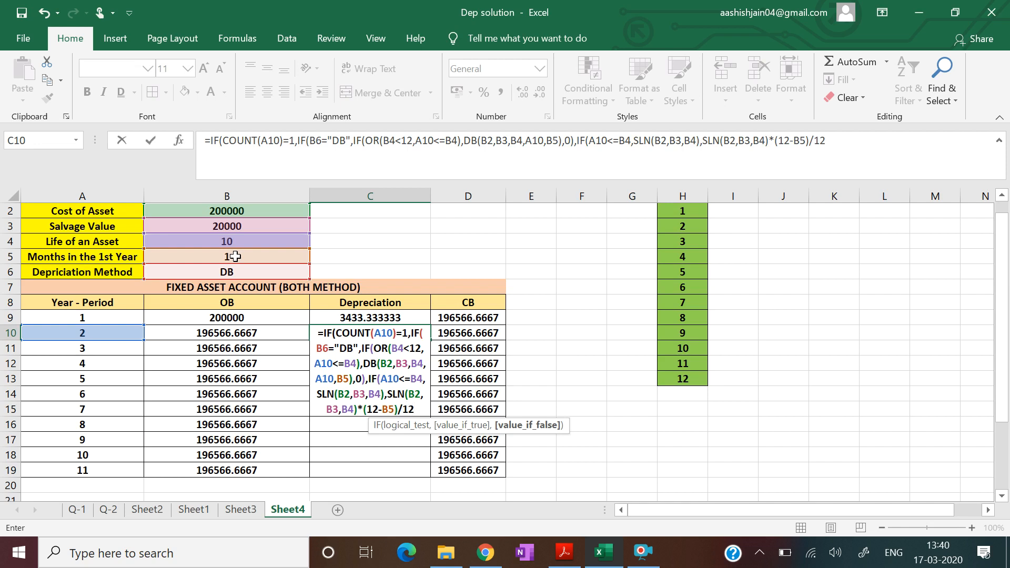
Complete the C10 formula by closing the two nested IFs and adding "" as the false result of the COUNT(A10)=1 test.
type(")")
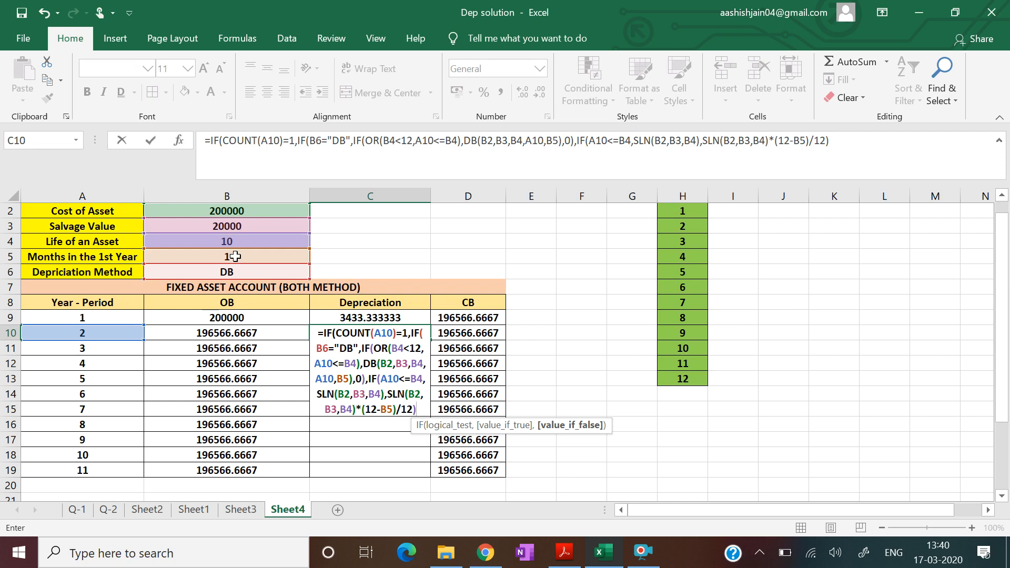
type(")")
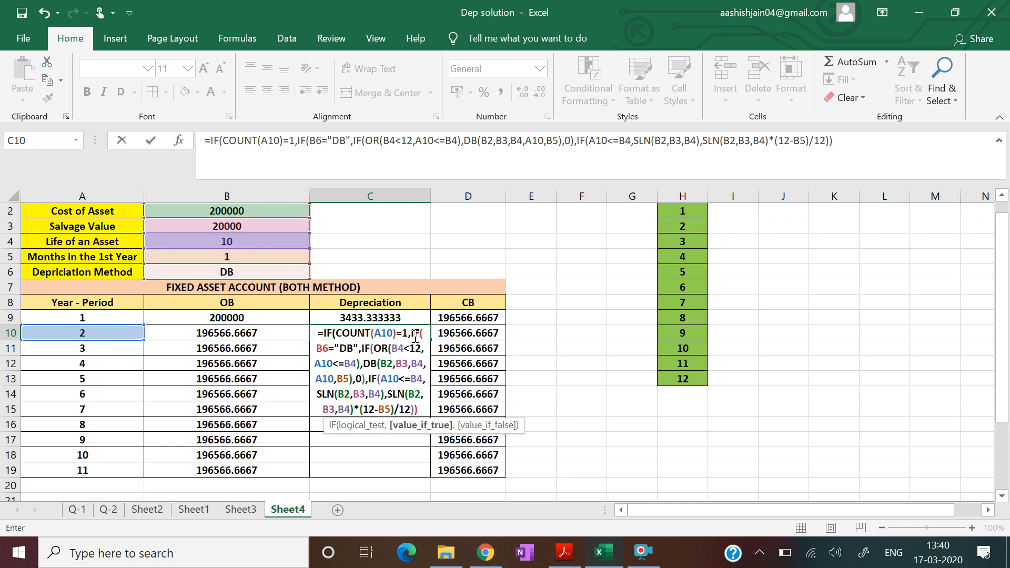
type(",")
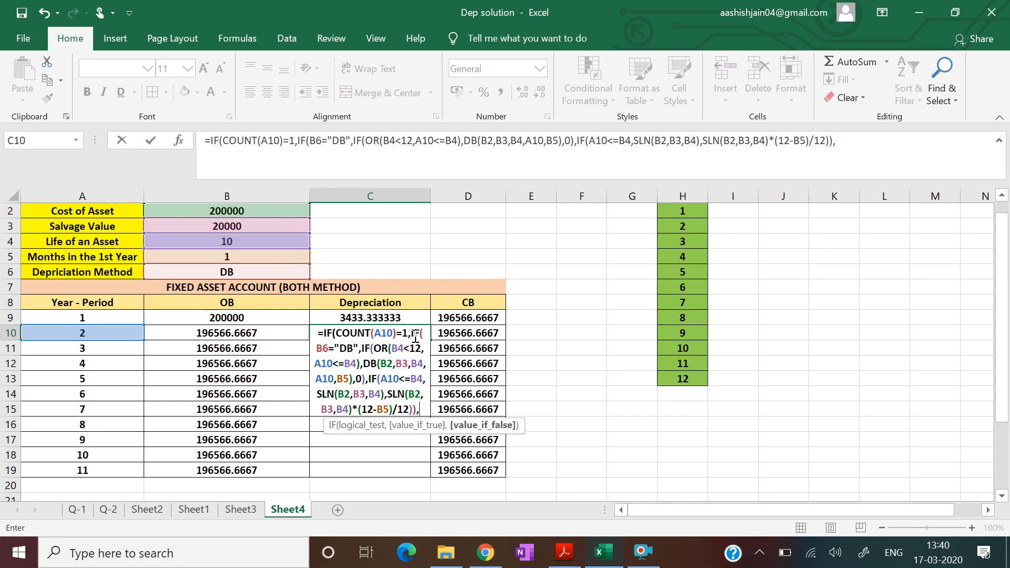
type("\"\")")
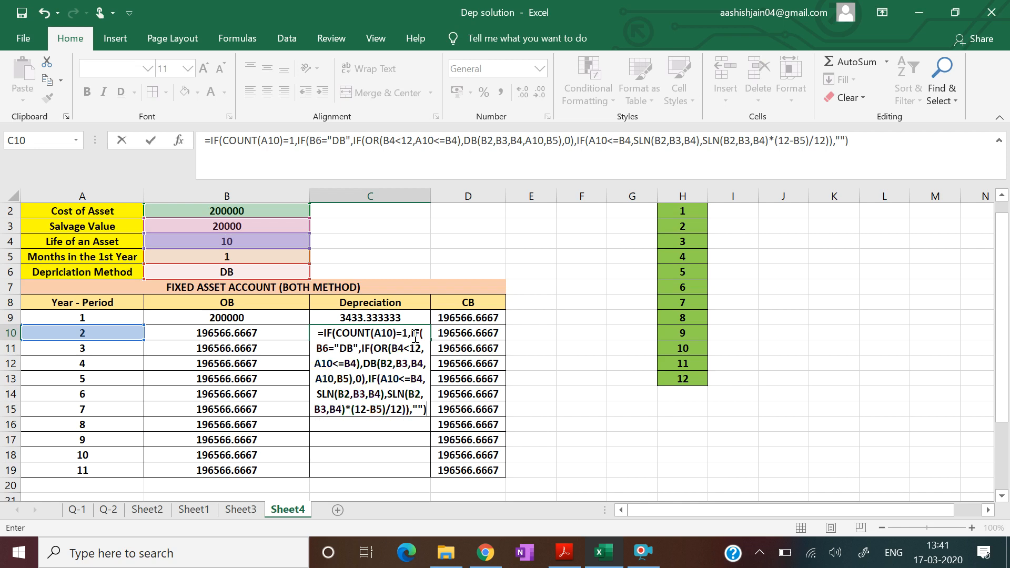
key("Return")
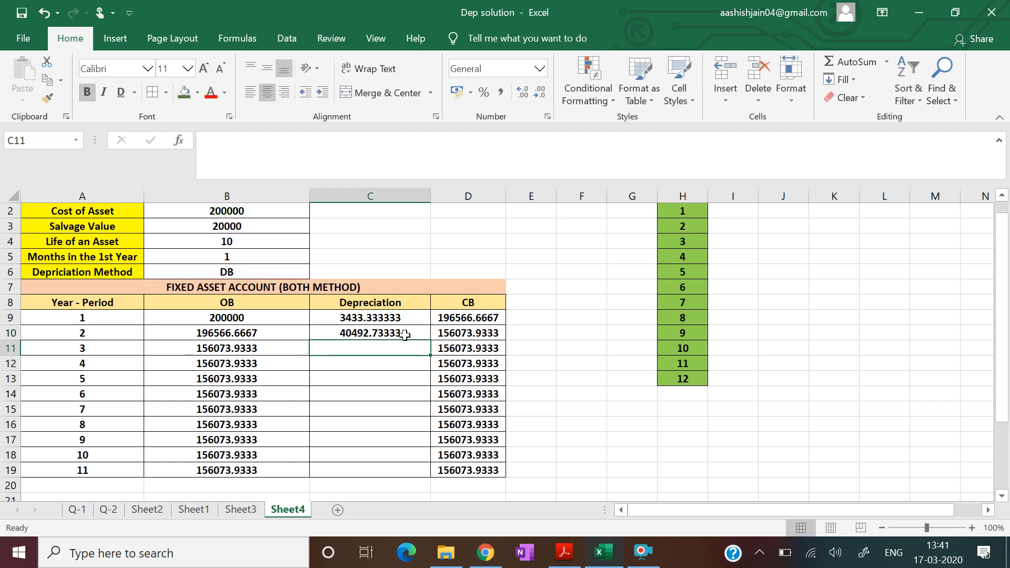
Make the B6 reference in the C10 formula's method test absolute as $B$6.
left_click(405, 336)
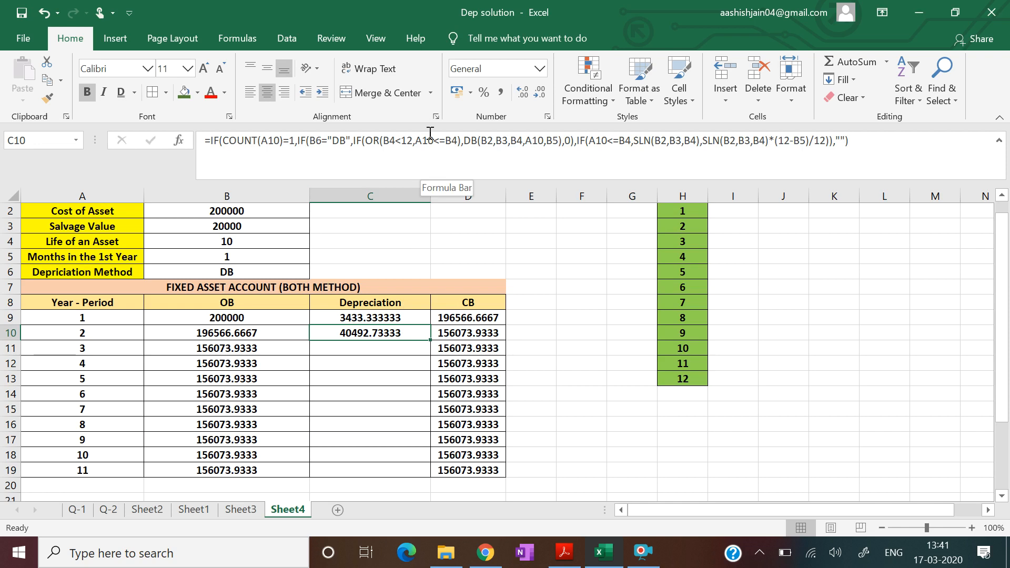
left_click(299, 142)
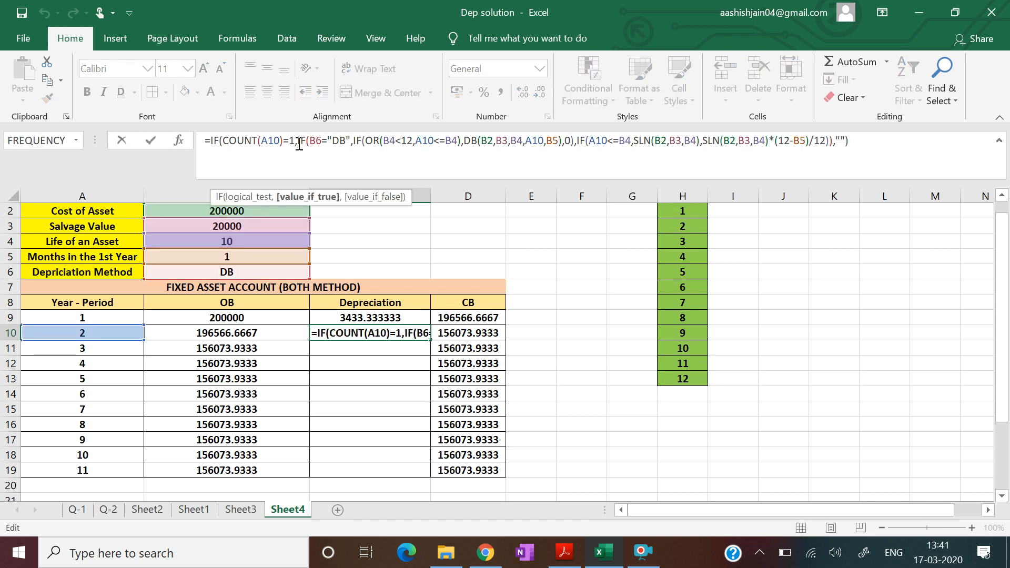
key("Right")
key("Right")
key("Right")
key("Right")
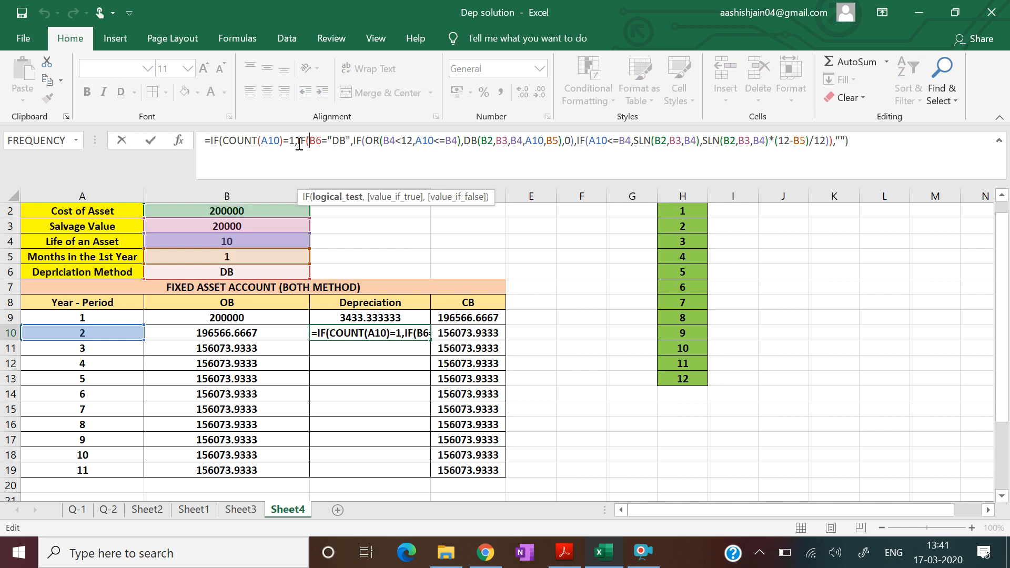
type("$")
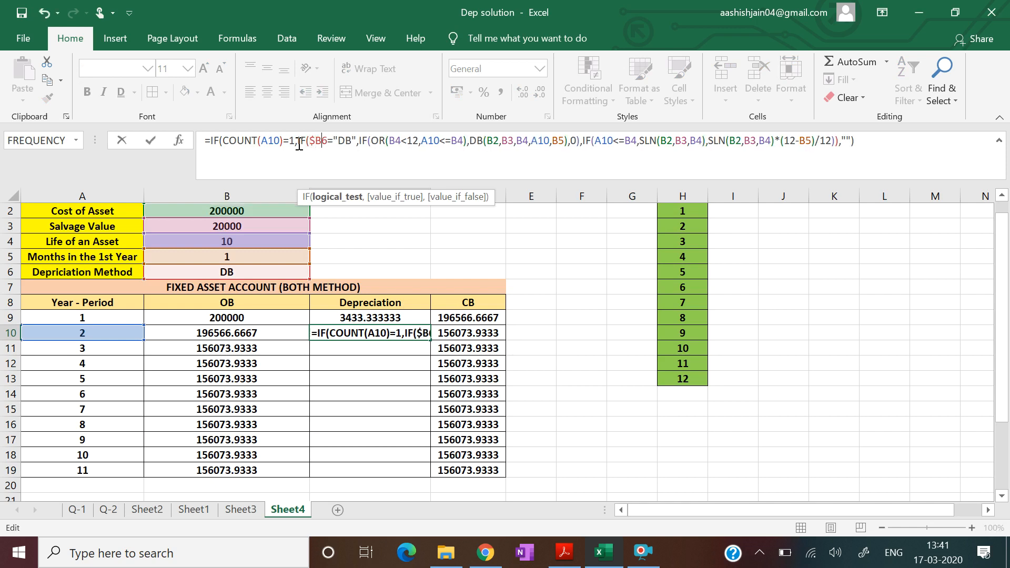
key("Right")
type("$")
Make B4 absolute as $B$4 in the B4<12 condition of the OR test in the C10 formula.
key("Right")
key("Right")
key("Right")
key("Right")
key("Right")
key("Right")
key("Right")
key("Right")
key("Right")
key("Right")
key("Right")
key("Right")
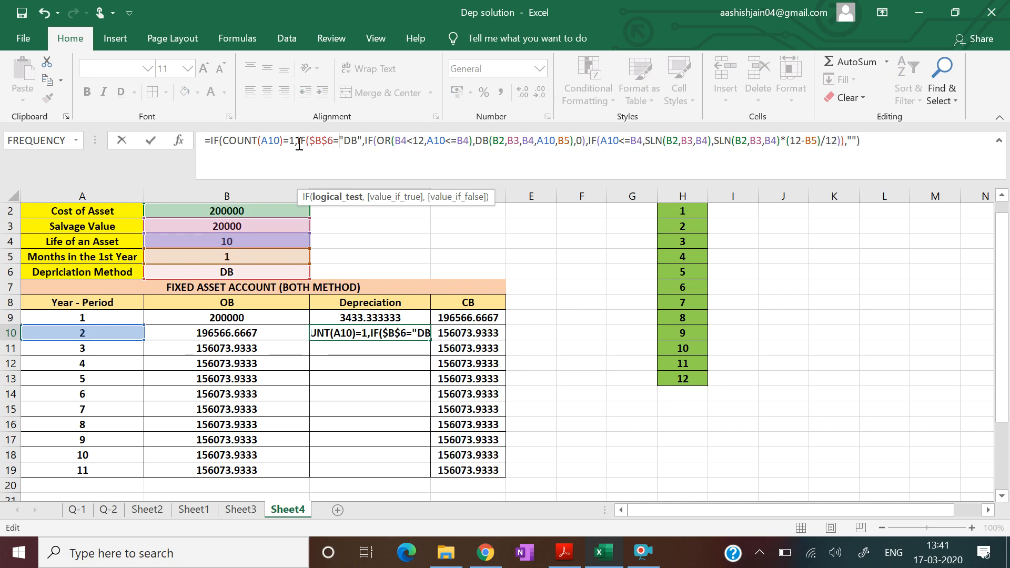
key("Right")
key("Right")
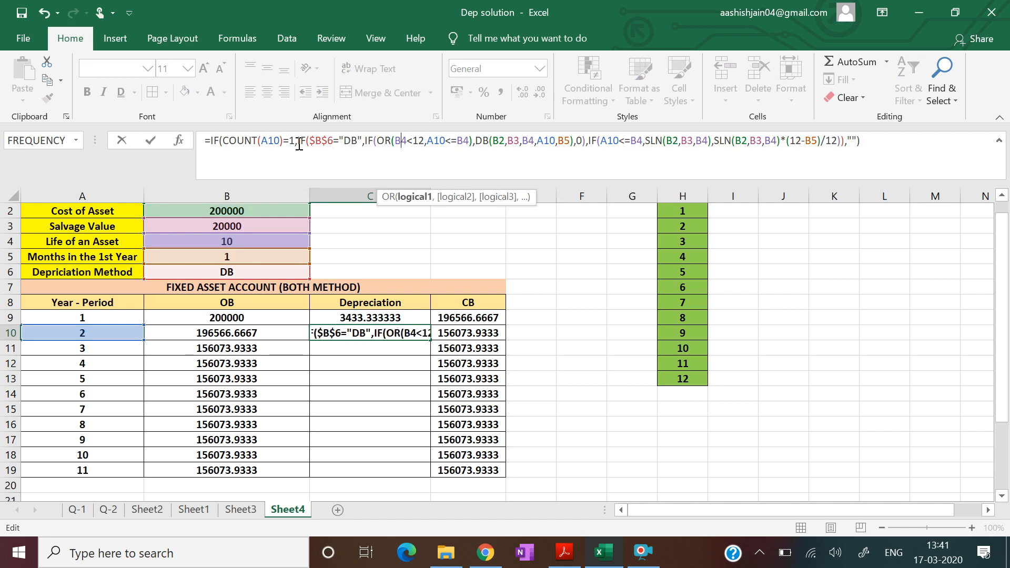
type("$")
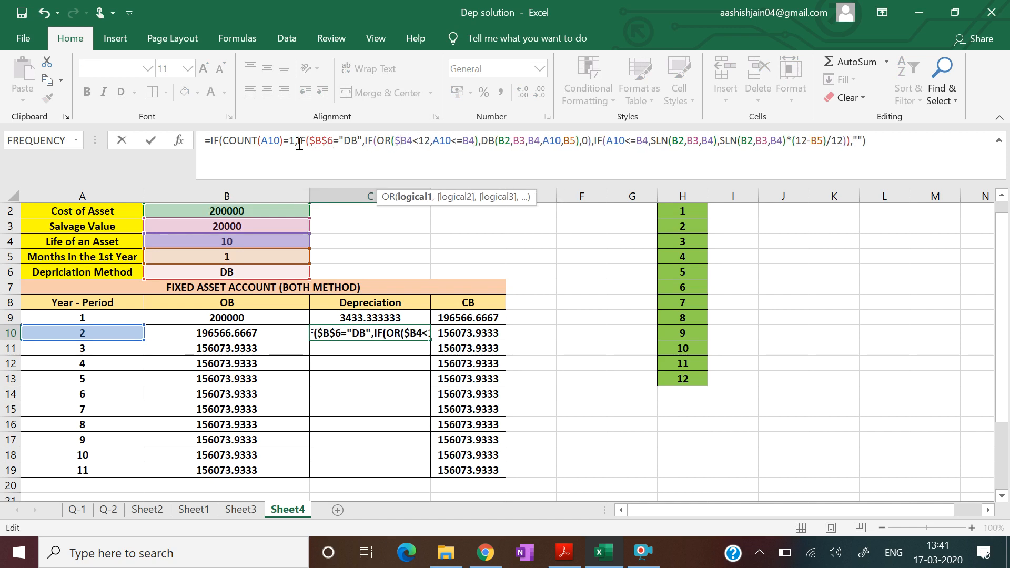
key("Right")
type("$")
Change the OR test's second condition in the C10 formula to A10<=$B$4.
key("Right")
key("Right")
key("Right")
key("Right")
key("Right")
key("Right")
key("Right")
key("Right")
key("Right")
key("Right")
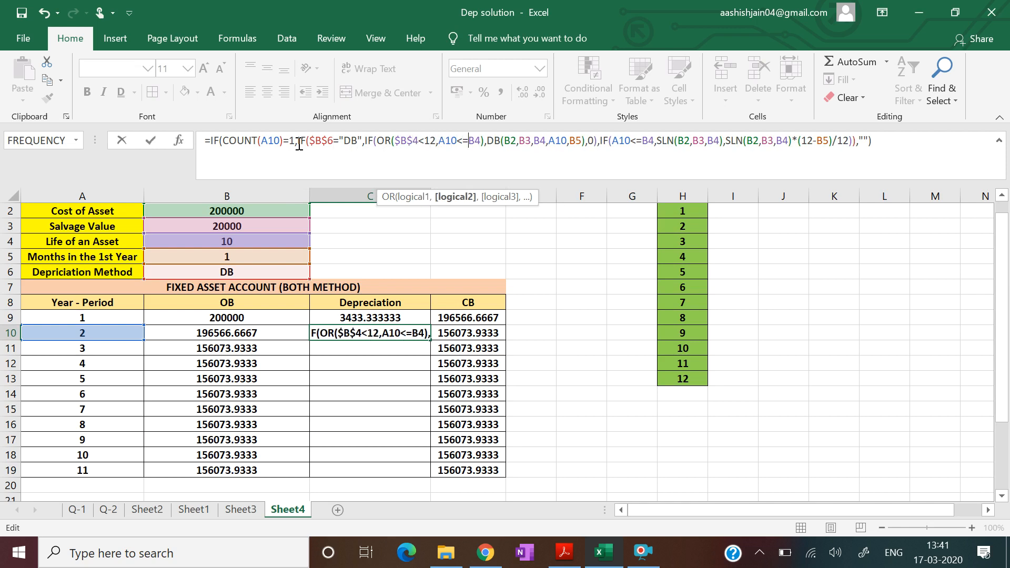
type("$B$")
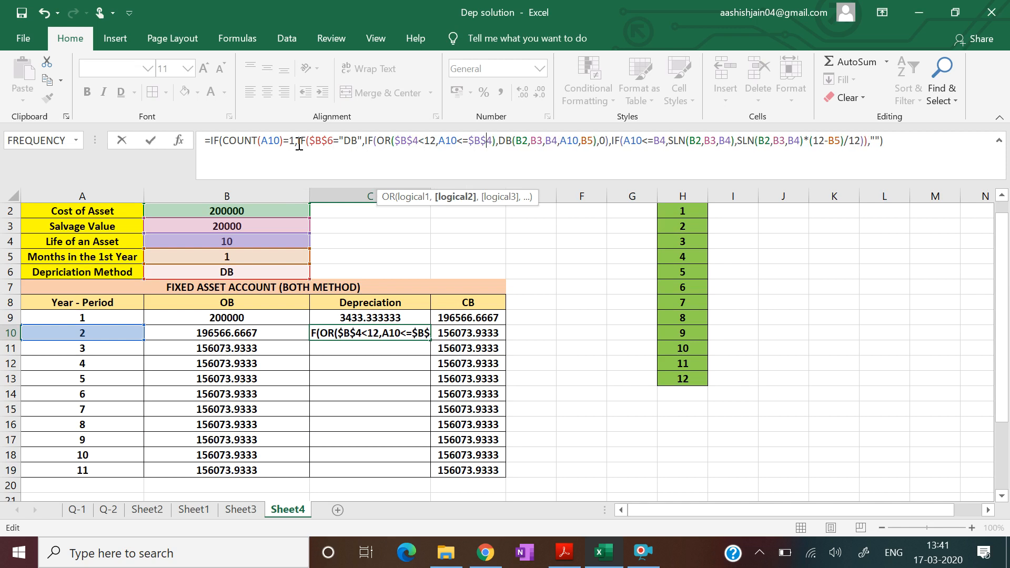
Make the cost, salvage and life arguments of the DB function in C10 absolute as $B$2, $B$3 and $B$4.
key("Right")
key("Right")
key("Right")
key("Right")
key("Right")
key("Right")
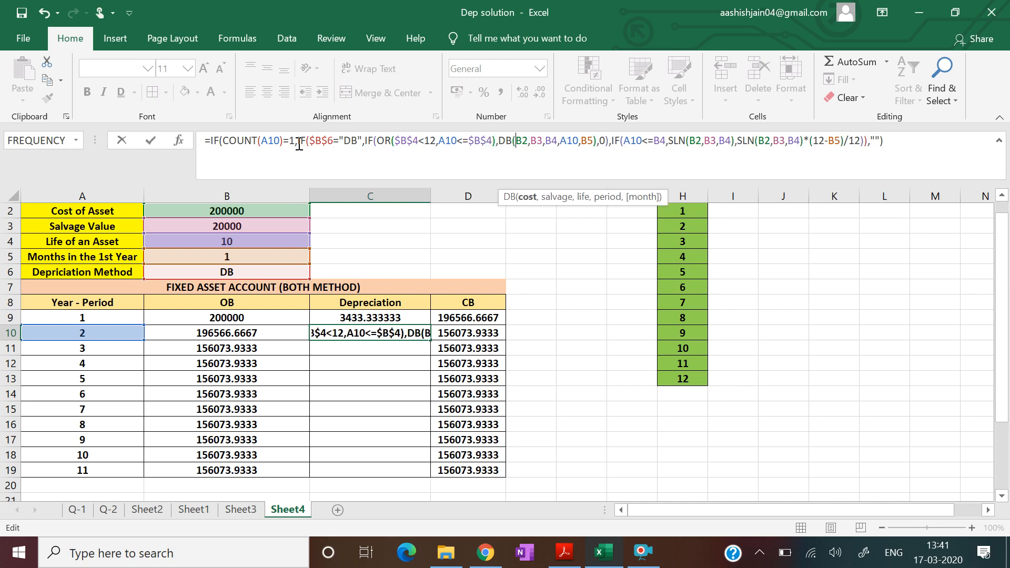
type("$B$")
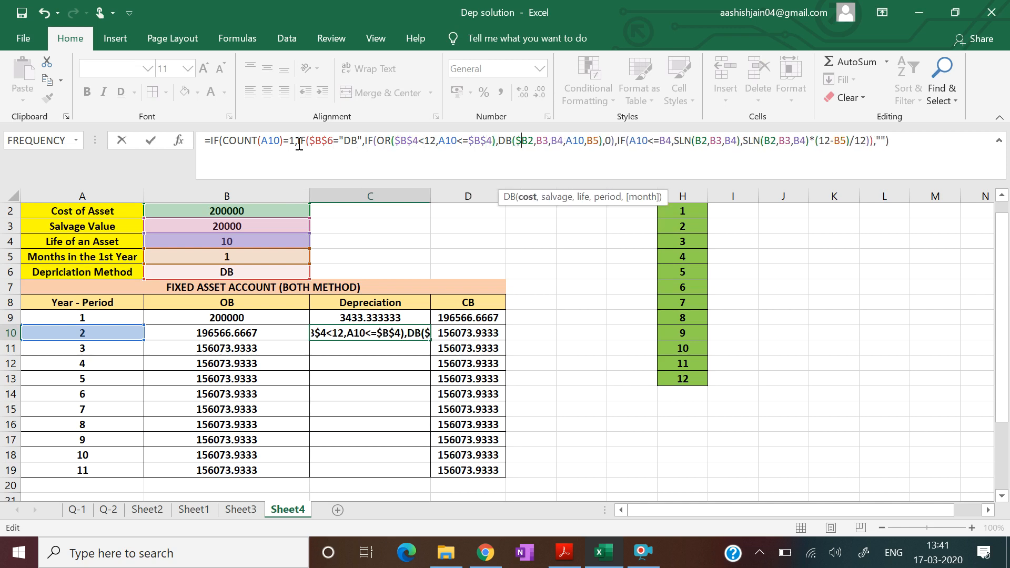
key("Right")
type("$")
key("Right")
type("$")
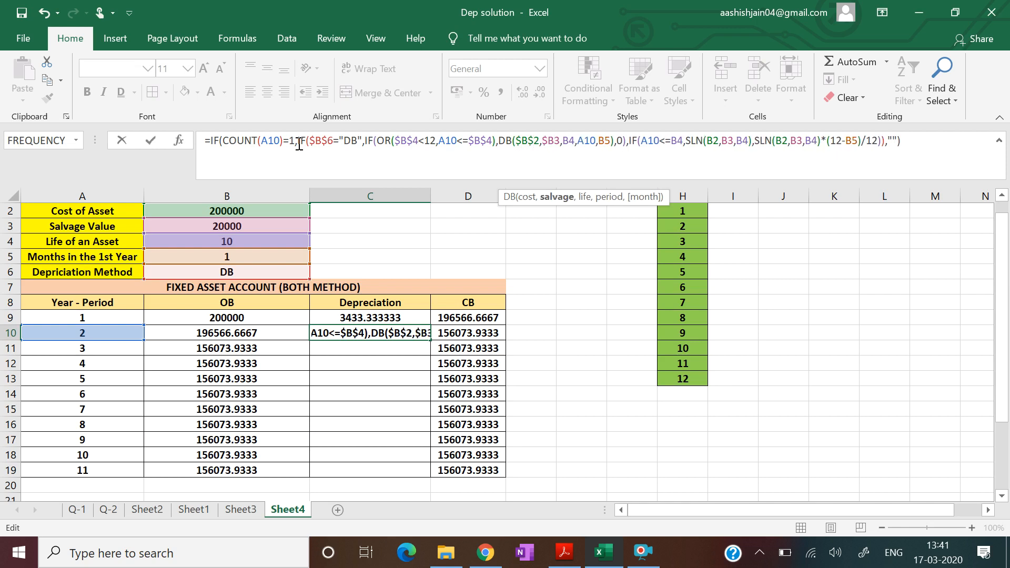
key("Right")
type("$")
key("Right")
type("$")
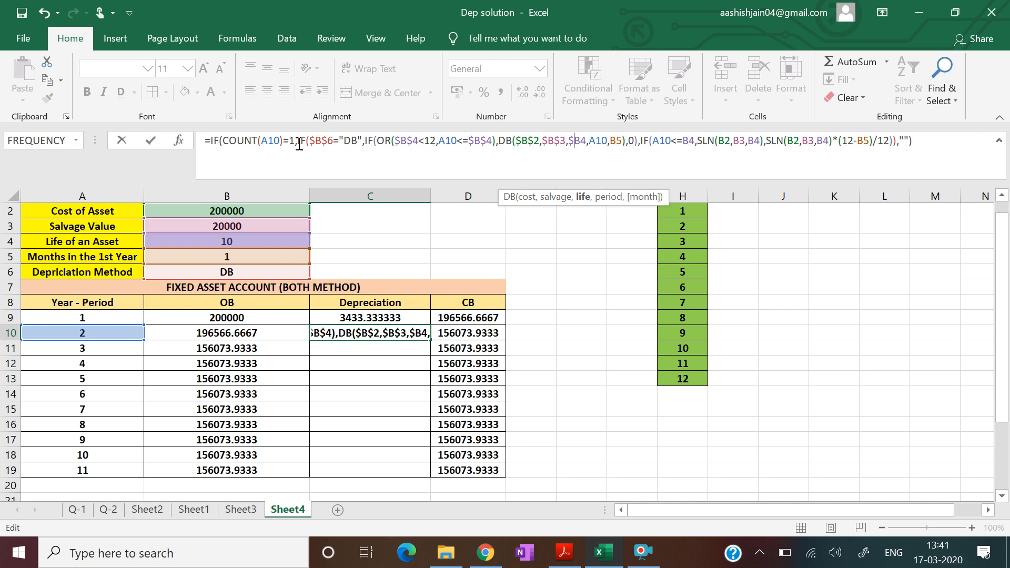
key("Right")
type("$")
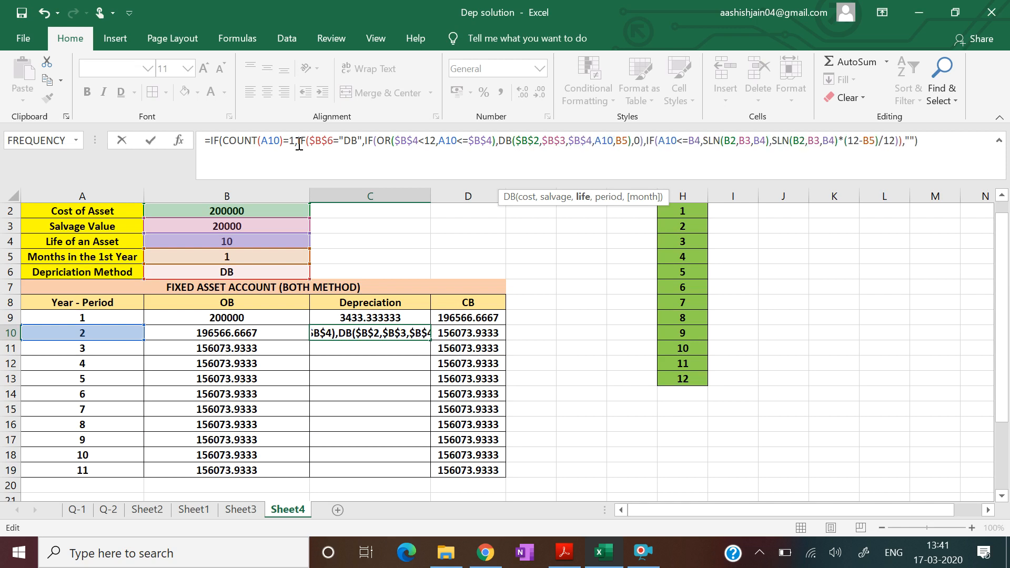
Make the month argument of the DB function in C10 absolute as $B$5, leaving the A10 period reference relative.
key("Right")
key("Right")
key("Right")
key("Right")
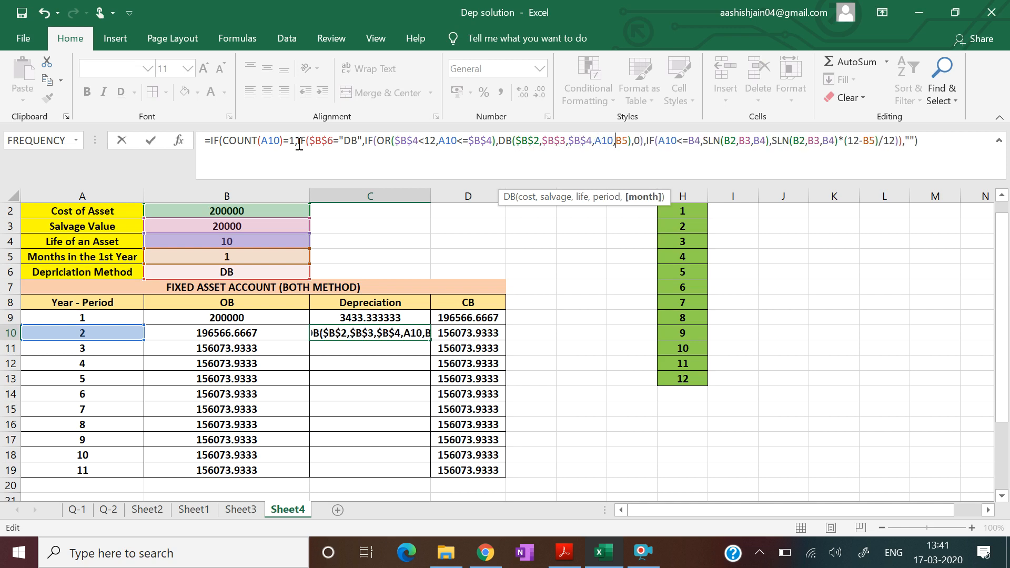
type("4")
key("Right")
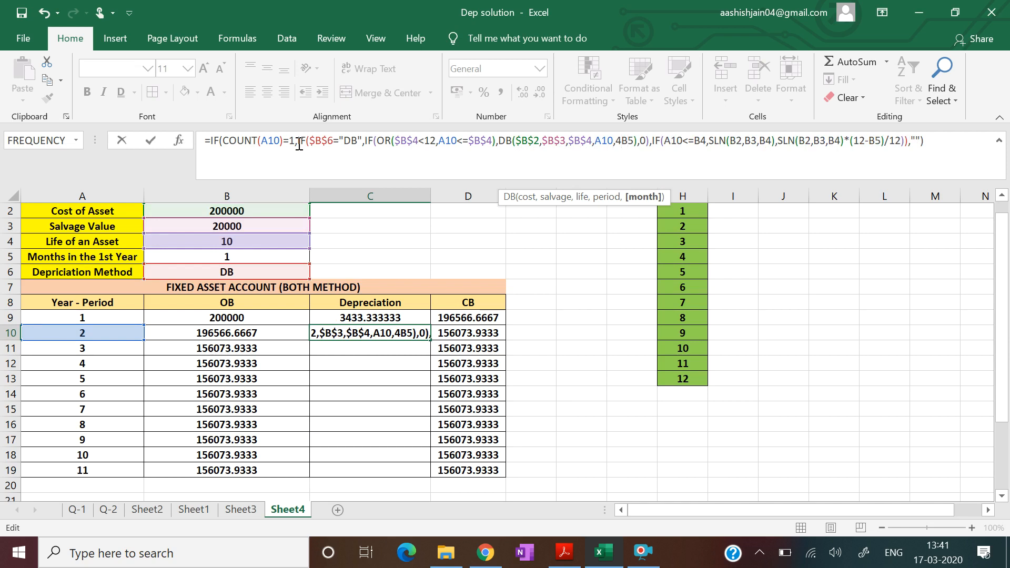
key("BackSpace")
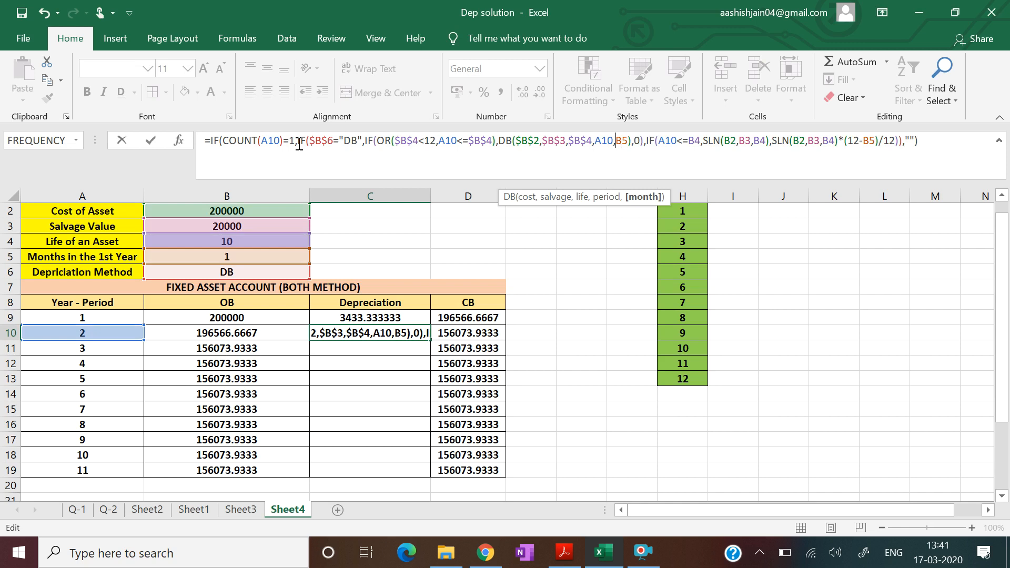
type("$")
key("Right")
type("$")
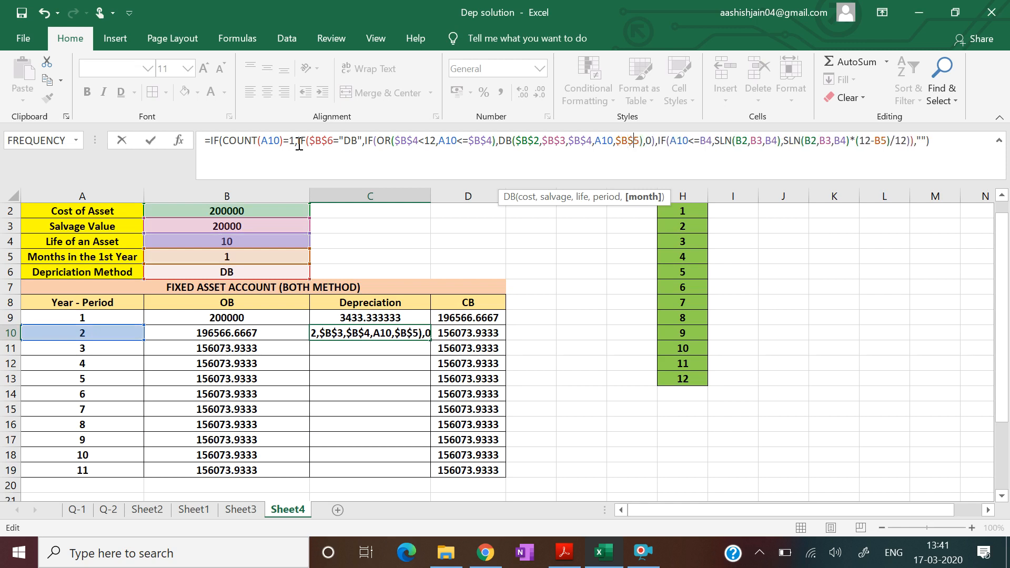
Change the test of the straight-line IF in the C10 formula to A10<=$B$4.
key("Right")
key("Right")
key("Right")
key("Right")
key("Right")
key("Right")
key("Right")
key("Right")
key("Right")
key("Right")
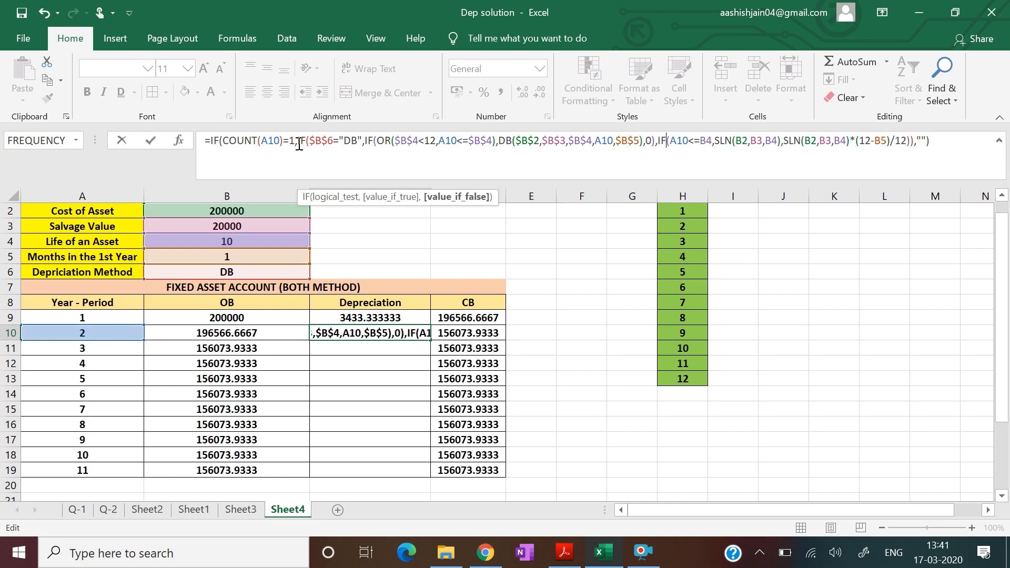
type("$B$")
Make the references of the first SLN function in C10 absolute, giving SLN($B$2,$B$3,$B$4).
key("Right")
key("Right")
key("Right")
key("Right")
key("Right")
key("Right")
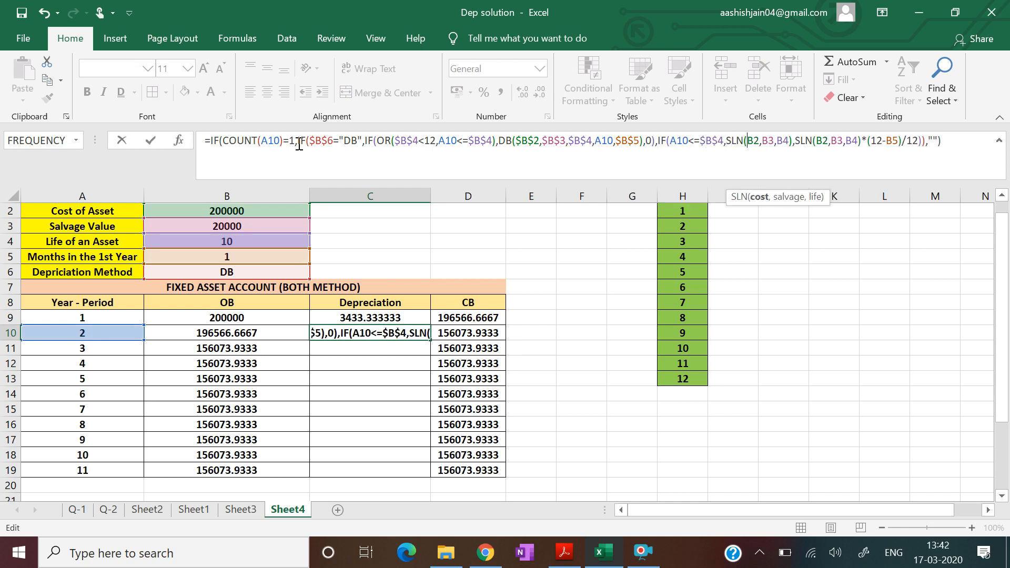
type("$B$")
key("Right")
type("$")
key("Right")
type("$")
key("Right")
key("Right")
type("$B")
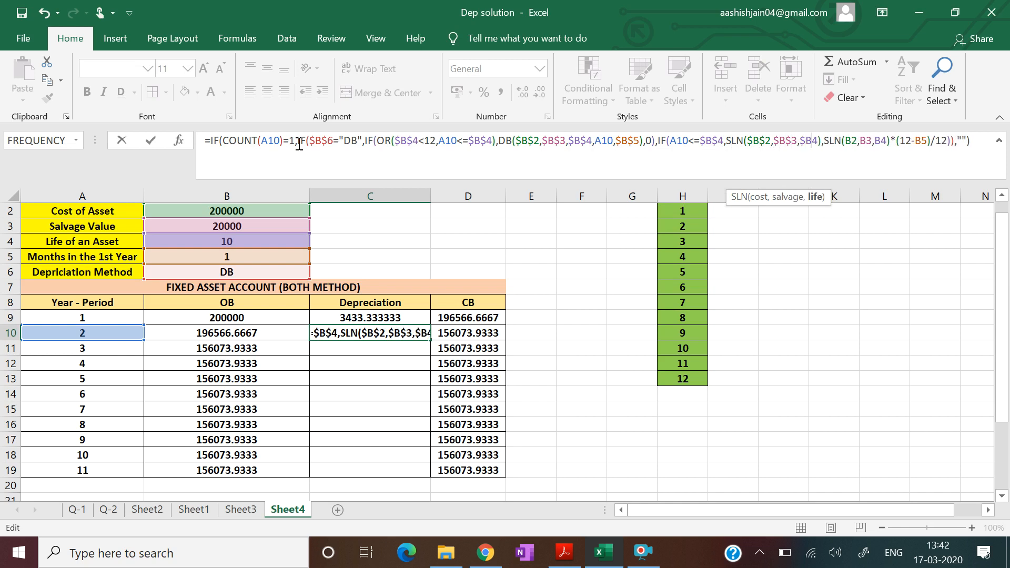
type("$")
Make the references of the second SLN function in C10 absolute as $B$2, $B$3 and $B$4.
key("Right")
key("Right")
key("Right")
key("Right")
key("Right")
key("Right")
key("Right")
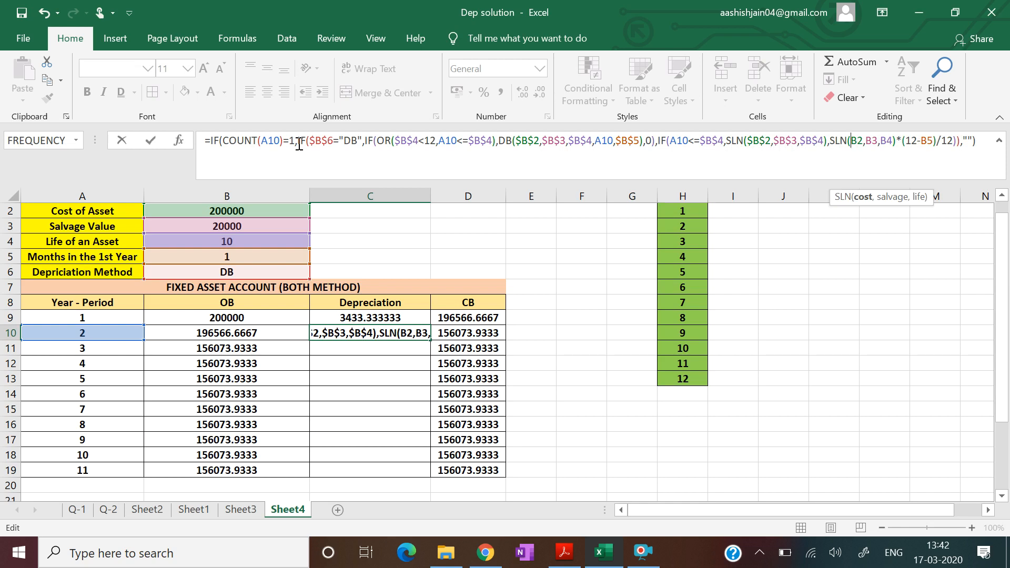
type("$")
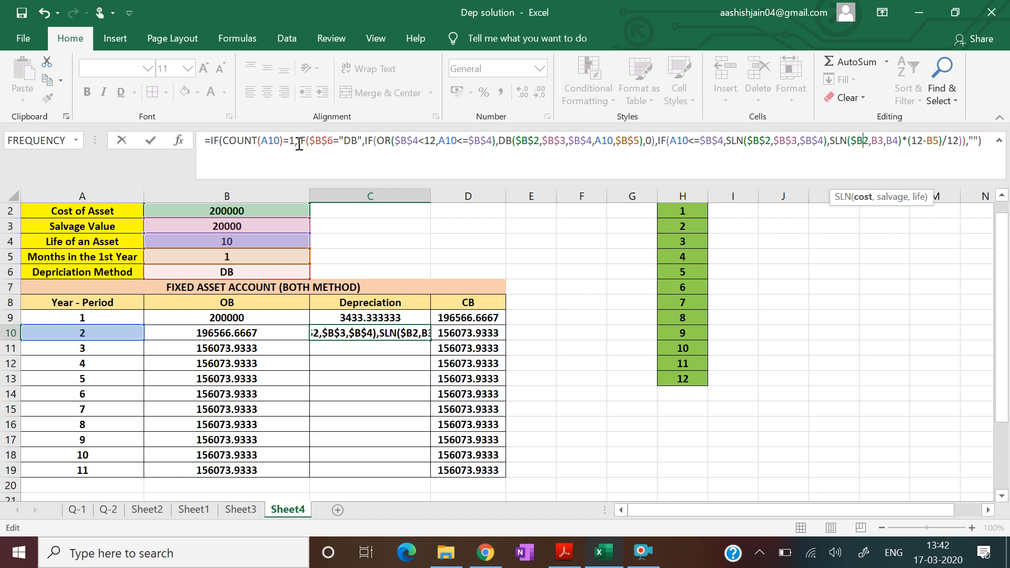
key("Right")
type("$")
key("Right")
key("Right")
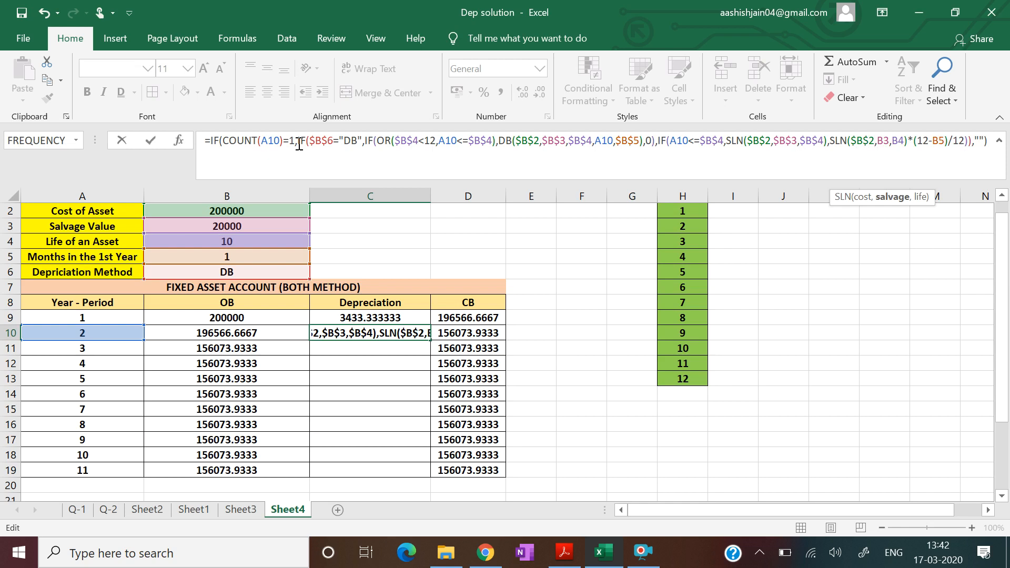
type("$")
key("Right")
type("$")
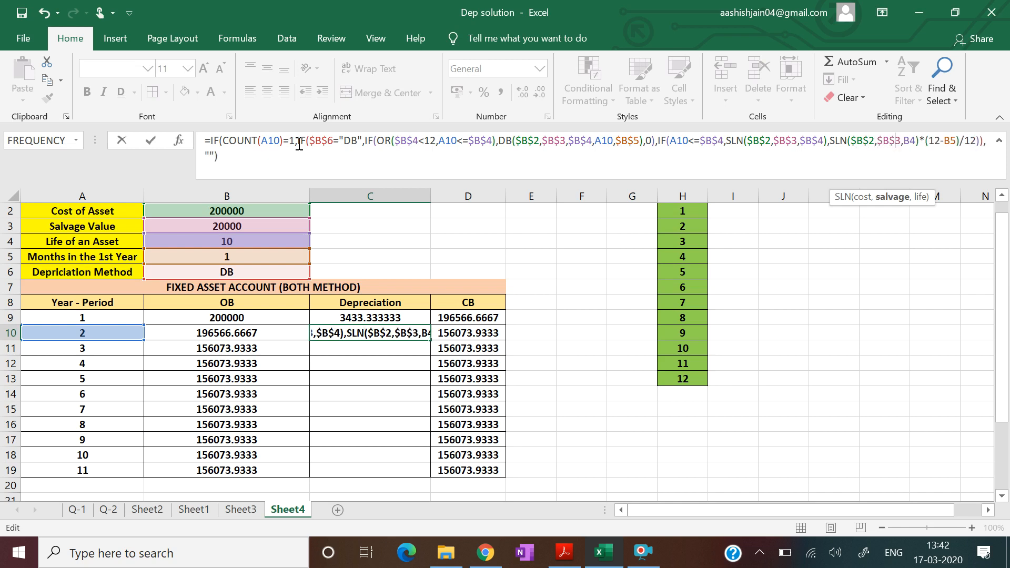
key("Right")
type("$")
key("Right")
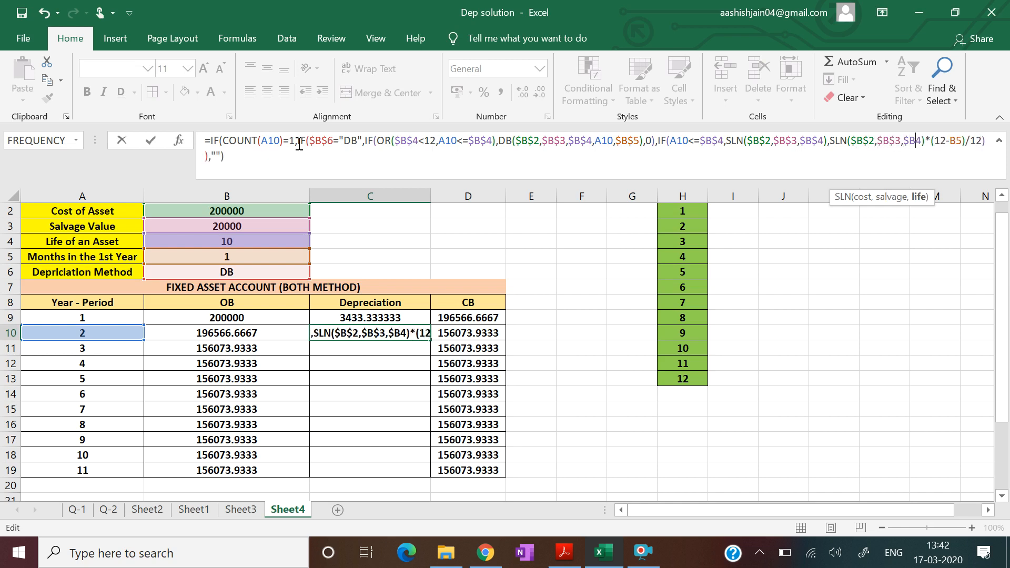
type("$")
Make B5 absolute in the (12-$B$5)/12 proration term, enter the C10 formula and reselect the cell.
key("Right")
key("Right")
key("Right")
key("Right")
key("Right")
key("Right")
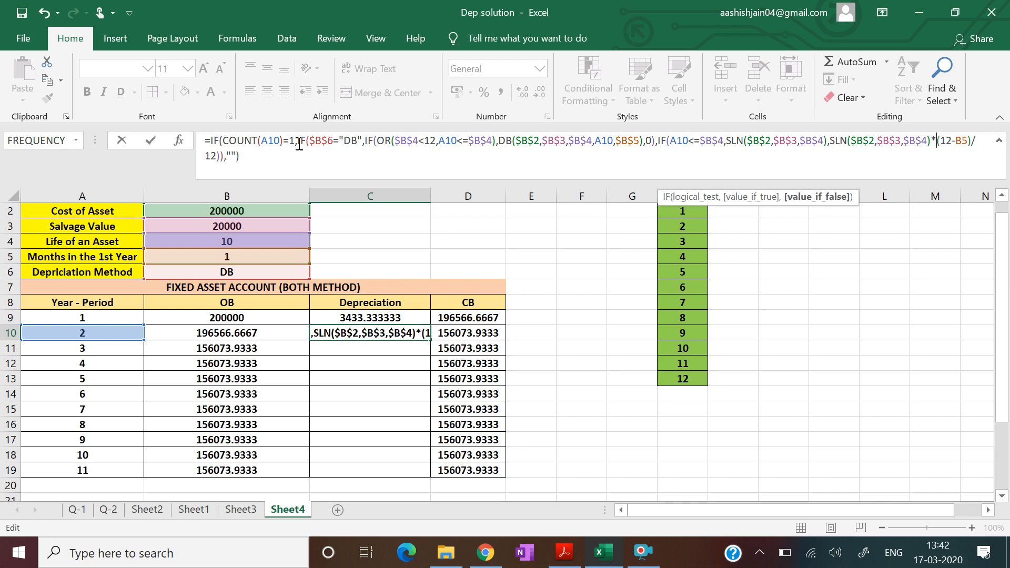
type("$B")
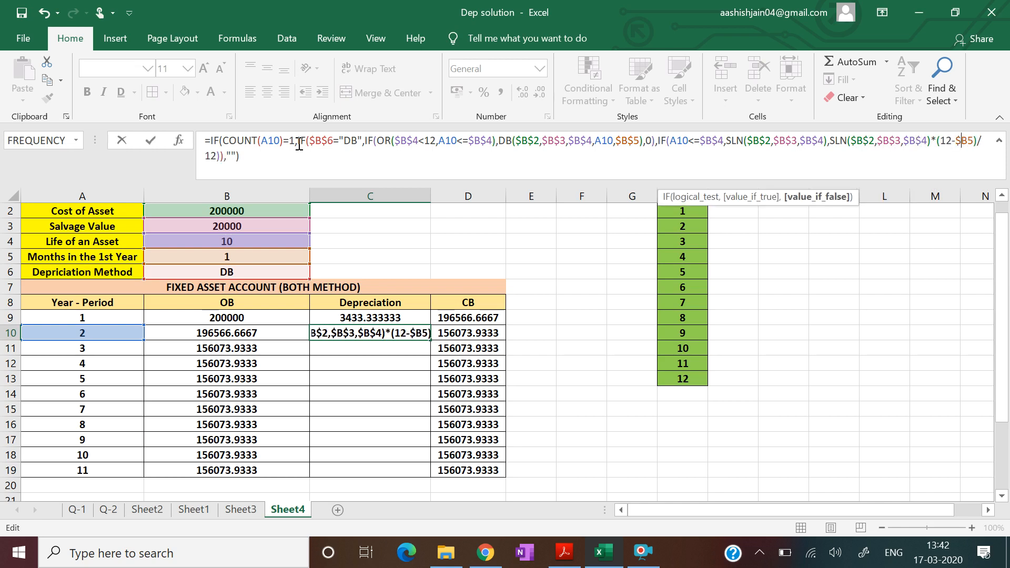
type("$")
key("Return")
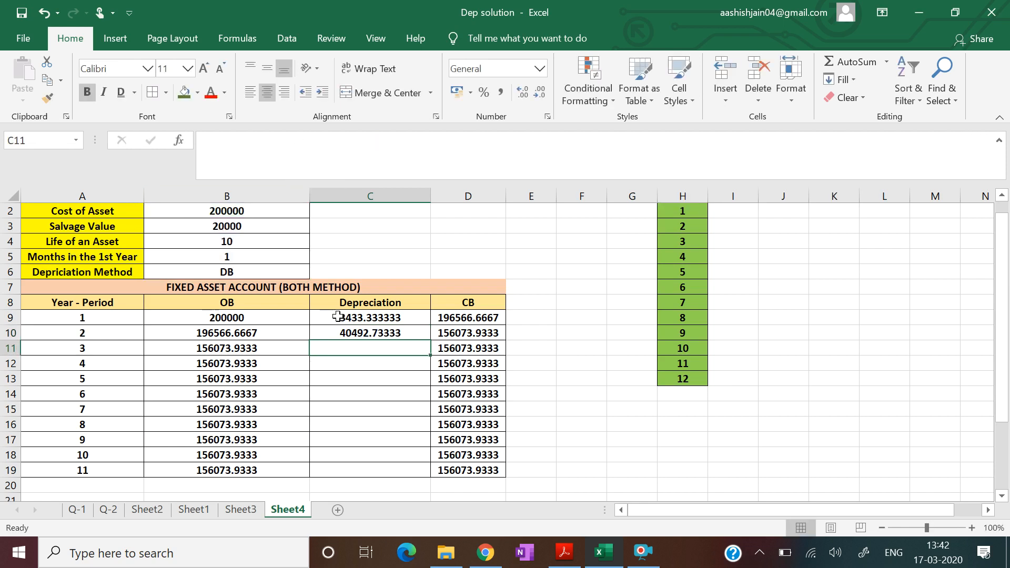
left_click(368, 331)
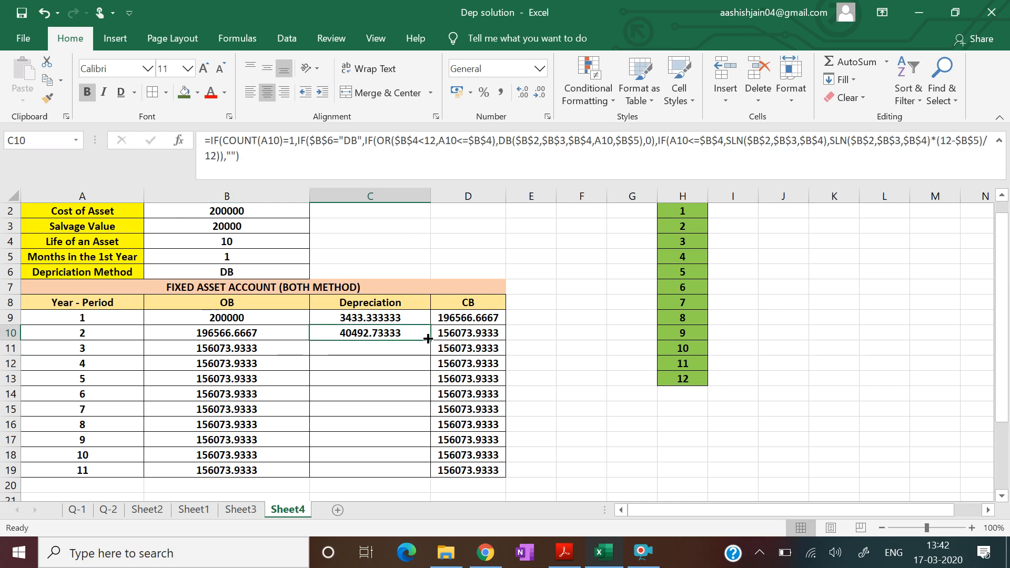
Fill the C10 depreciation formula down through C19 for the remaining years.
left_click_drag(428, 339, 418, 472)
left_click(705, 457)
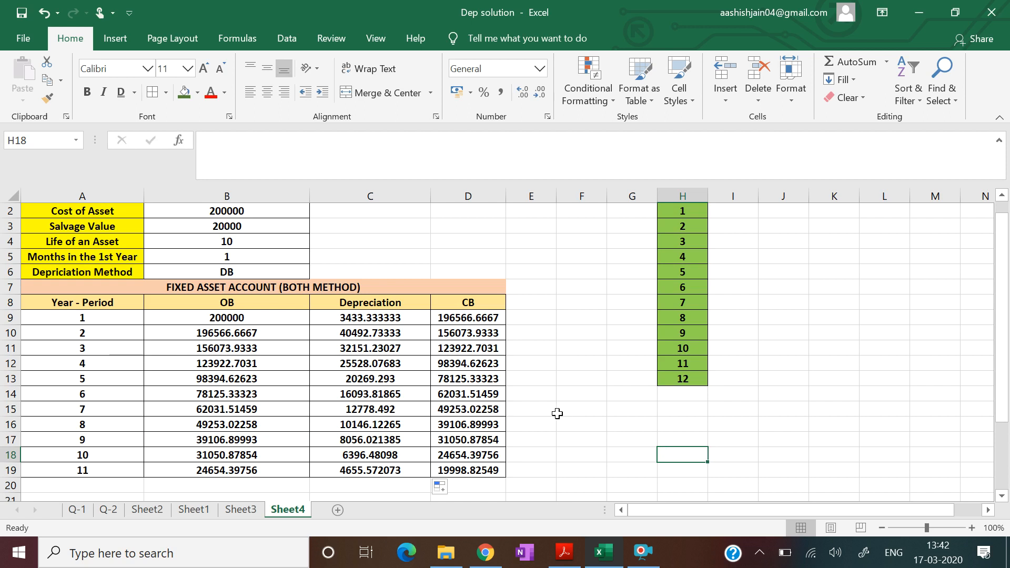
left_click(392, 333)
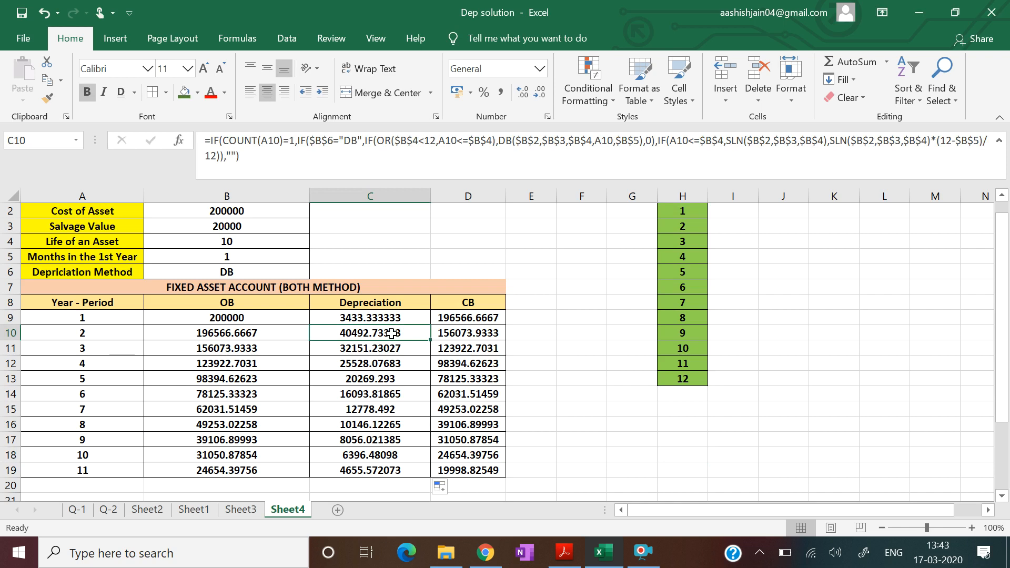
Reduce the decimals of the depreciation values in C9:C19 until they display as whole numbers.
left_click_drag(394, 318, 387, 462)
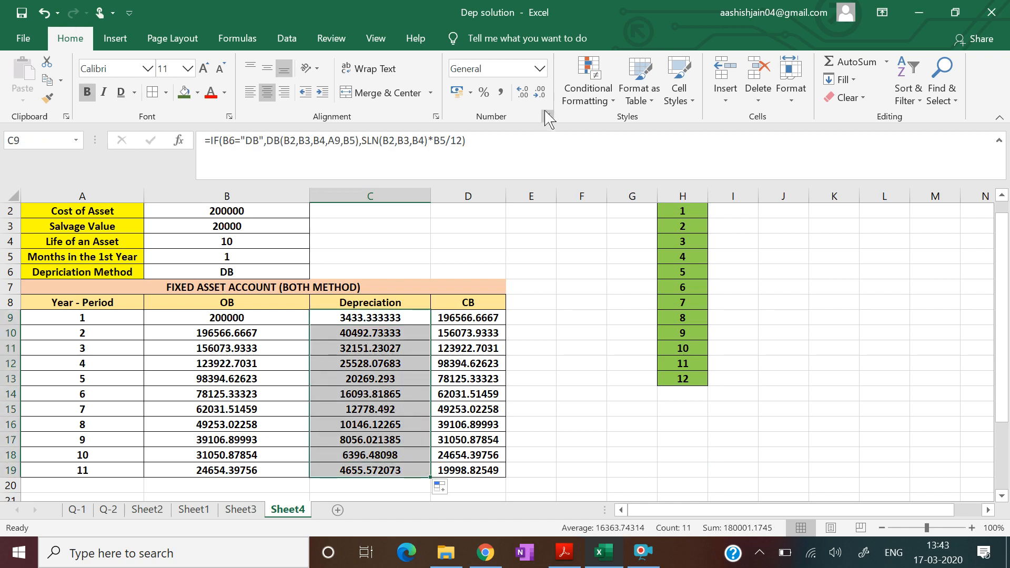
left_click(541, 93)
left_click(541, 94)
left_click(541, 93)
left_click(541, 94)
left_click(541, 94)
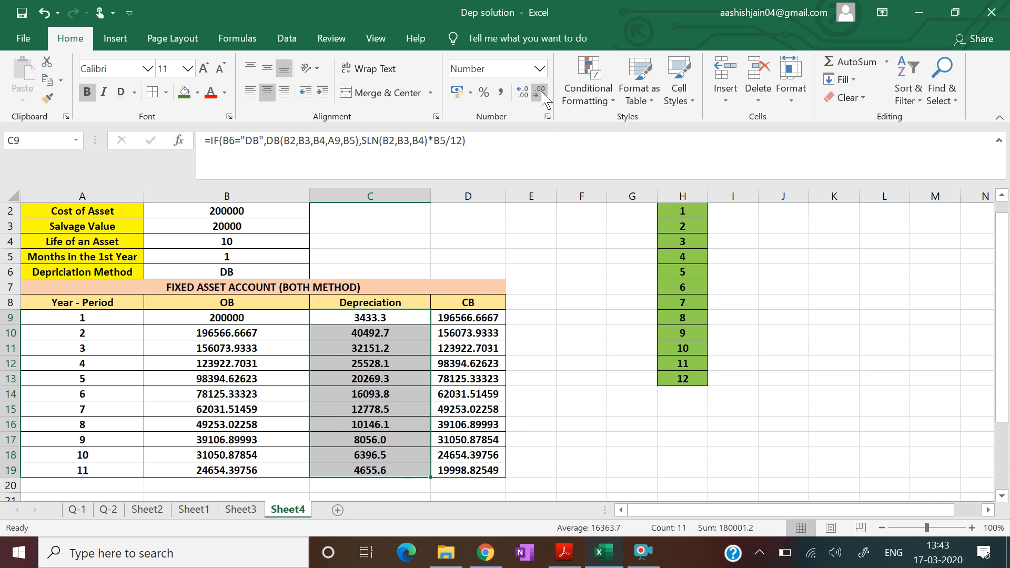
left_click(541, 93)
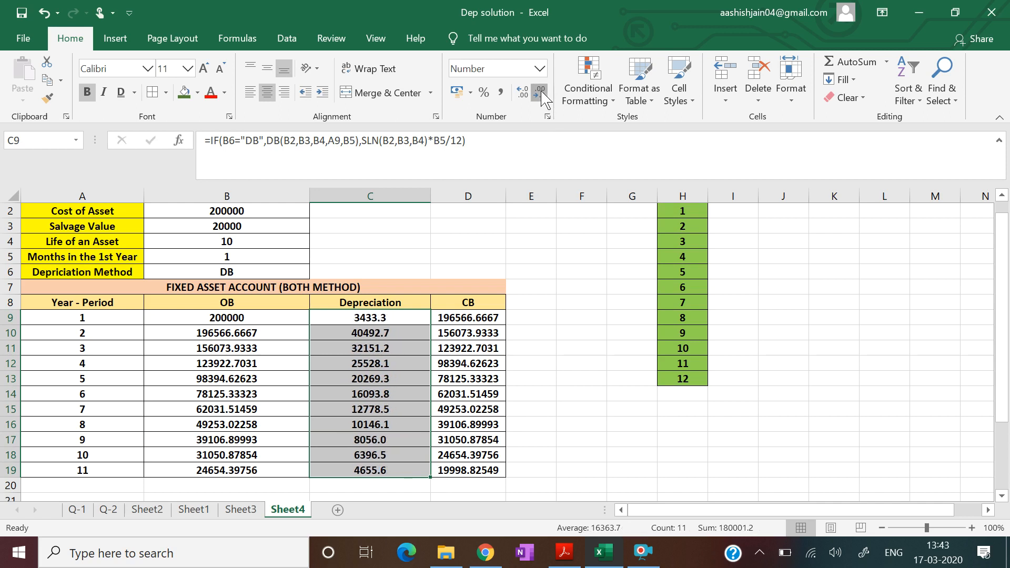
left_click(579, 405)
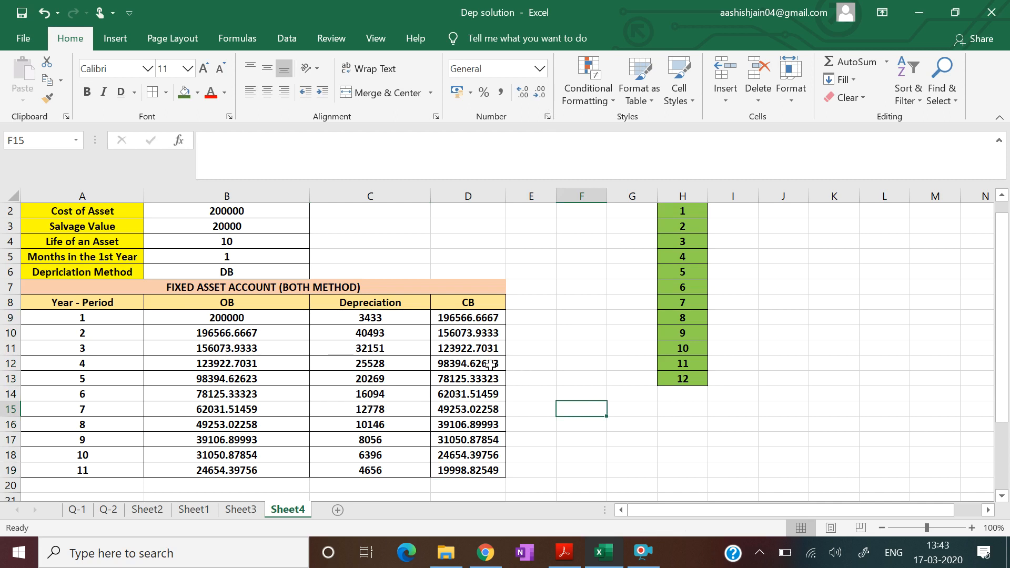
Reduce the decimals of the closing balances in D9:D19 until they display as whole numbers.
left_click_drag(479, 324, 483, 467)
left_click(540, 93)
left_click(546, 97)
left_click(547, 97)
left_click(547, 97)
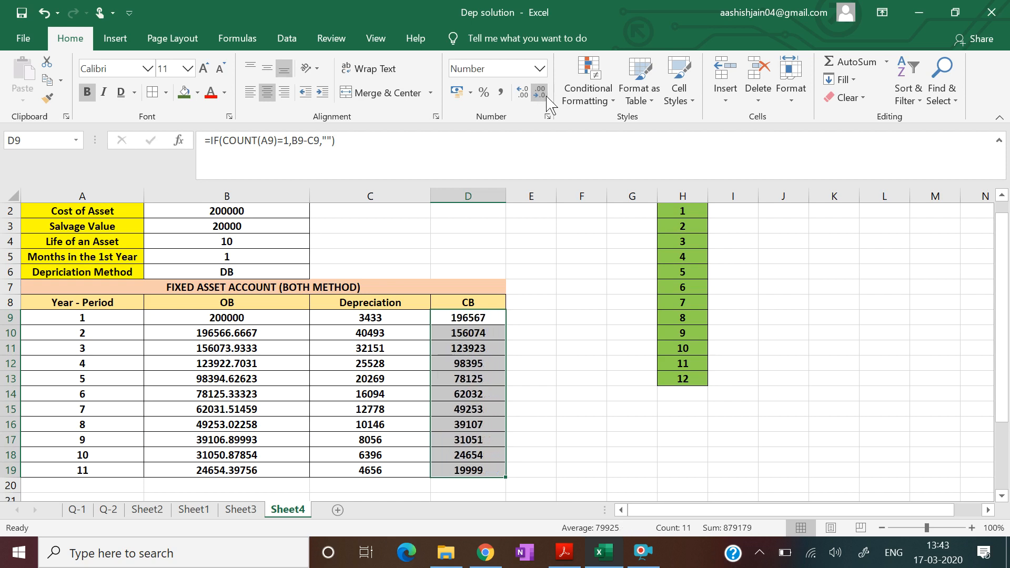
left_click(584, 460)
Reduce the decimals of the opening balances in B10:B19 until they display as whole numbers.
left_click_drag(249, 334, 240, 468)
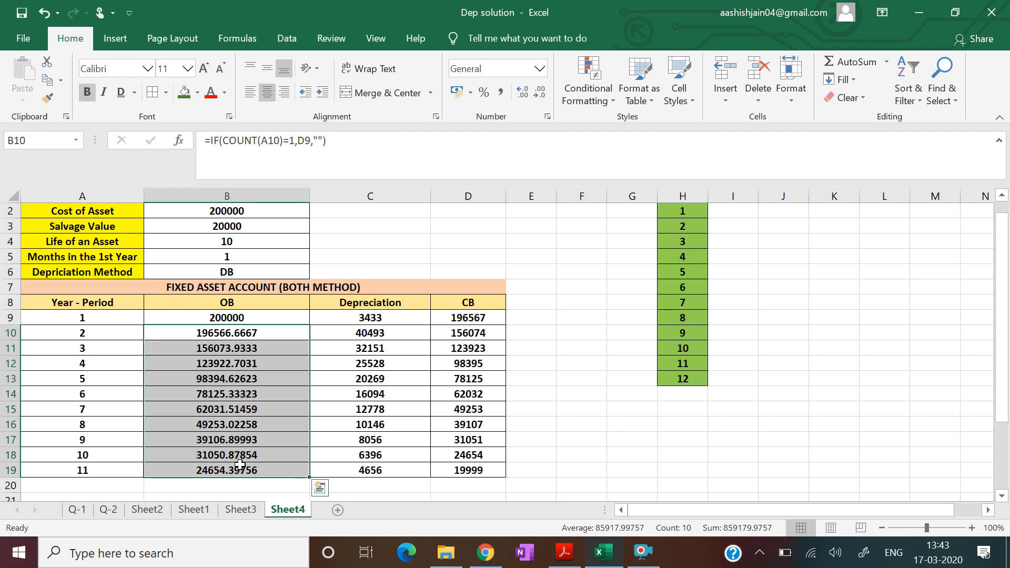
left_click(540, 94)
left_click(540, 95)
left_click(540, 95)
left_click(540, 95)
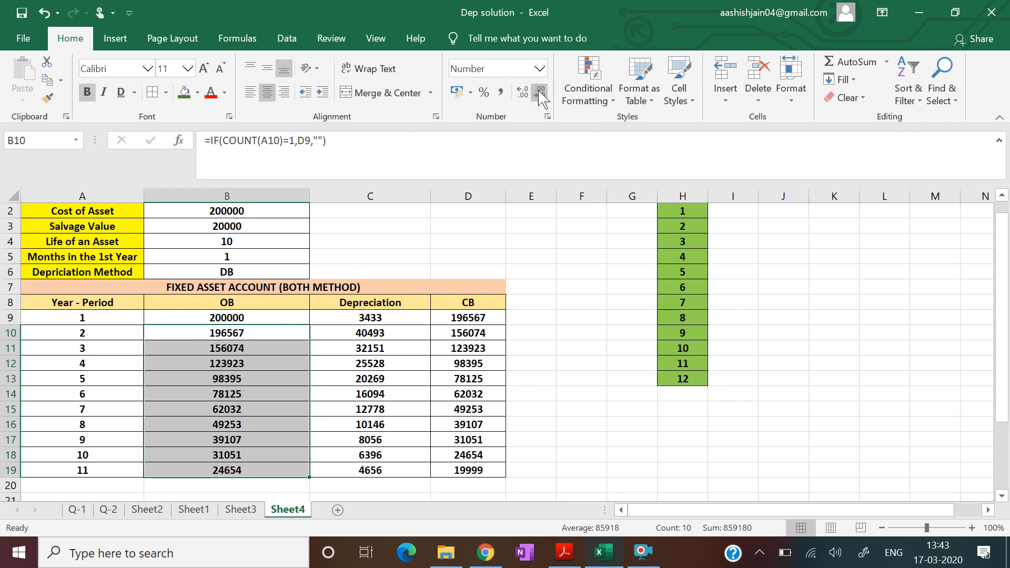
left_click(604, 399)
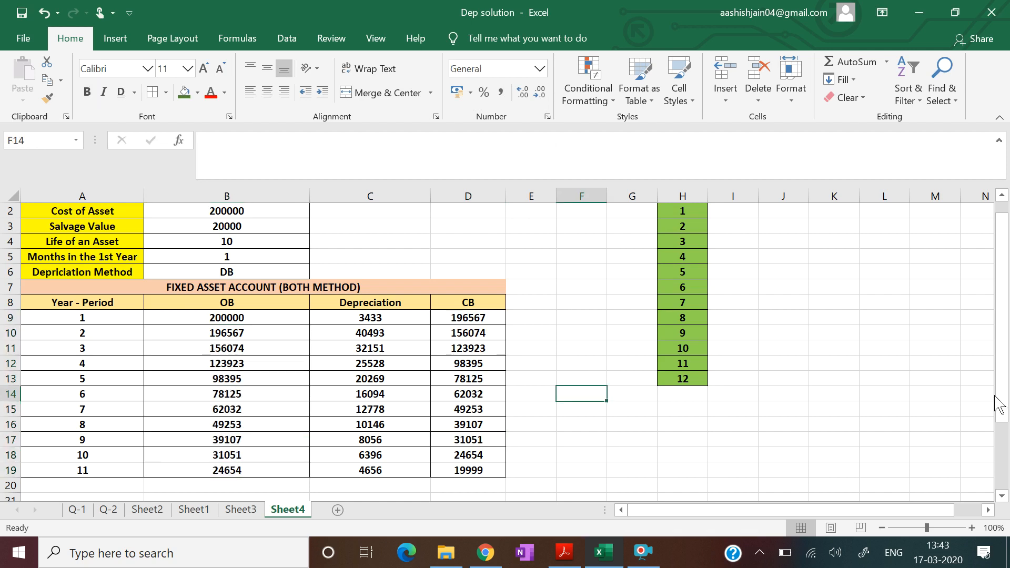
Set the months in the first year in B5 to 5 from its list of choices.
left_click_drag(1005, 405, 1004, 398)
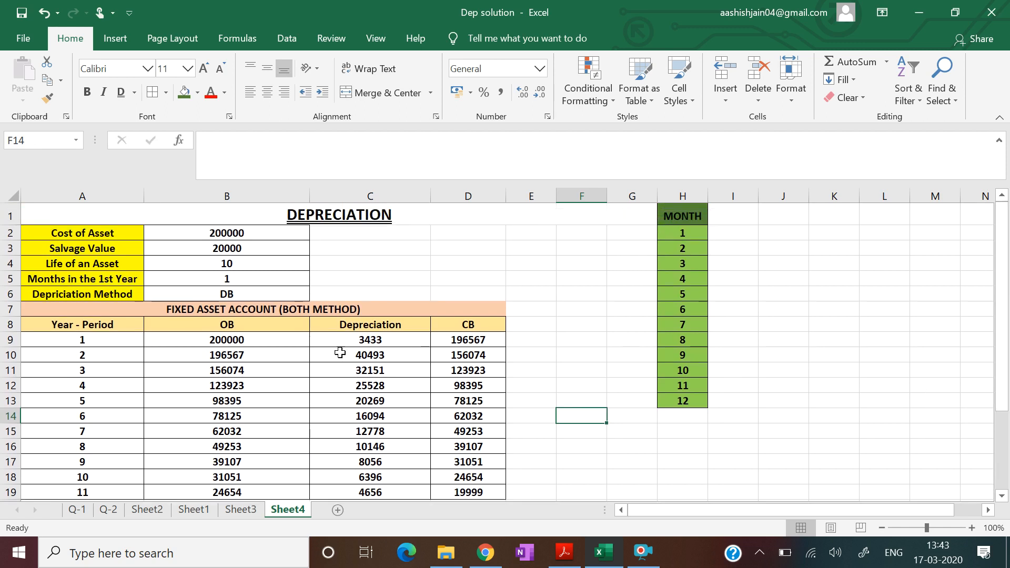
left_click(238, 279)
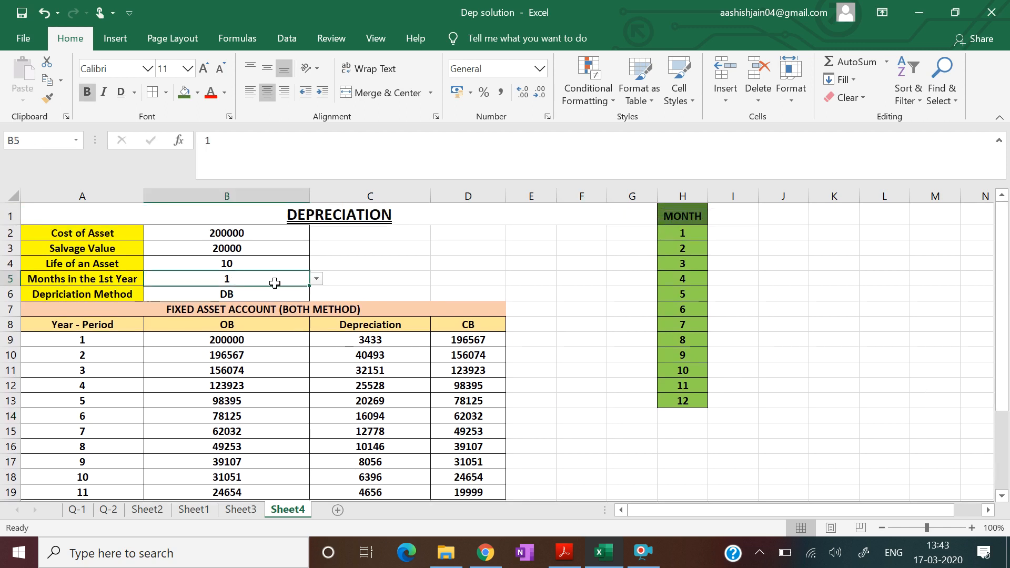
left_click(317, 279)
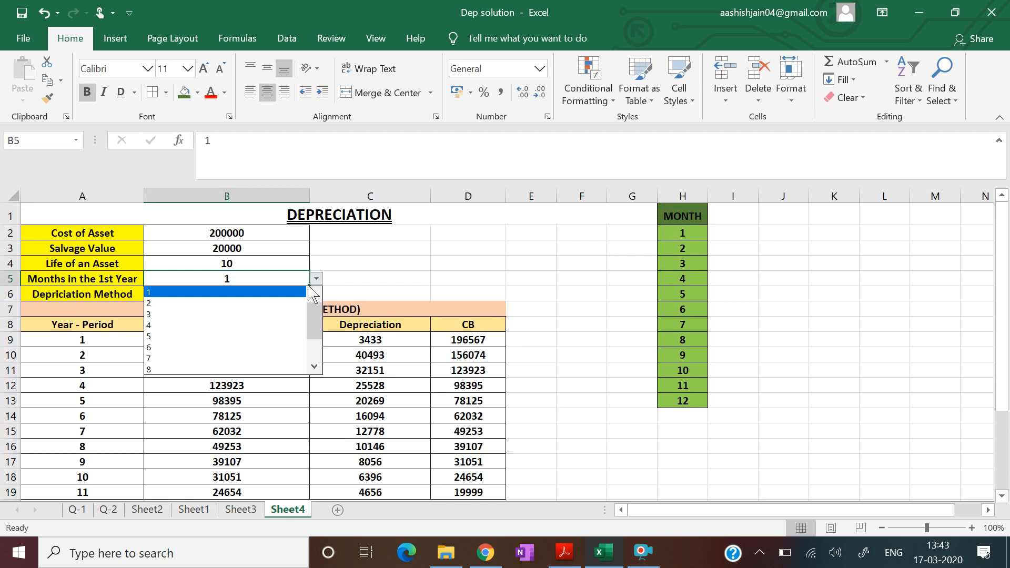
left_click(278, 336)
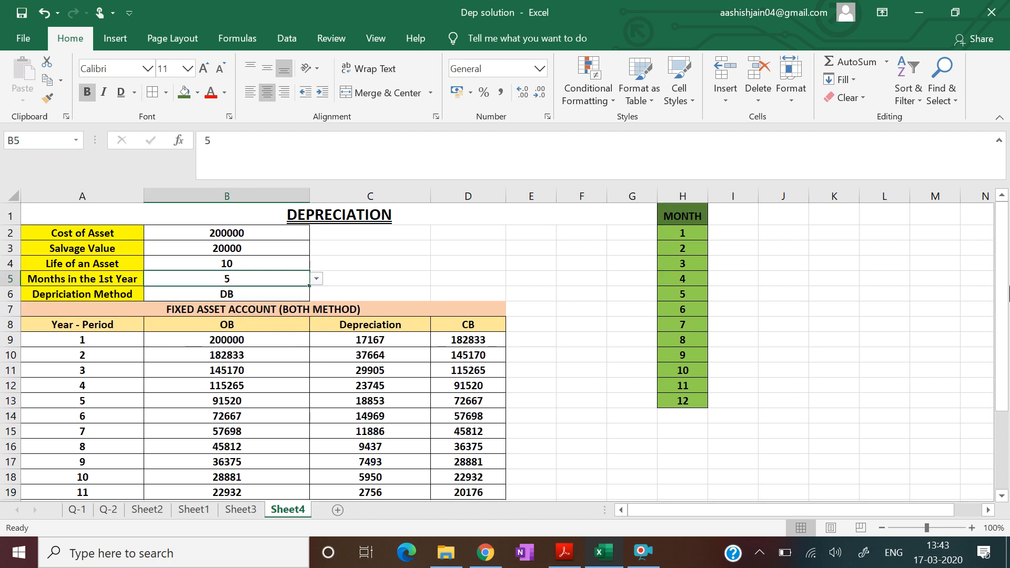
Switch the depreciation method in B6 to SLN, then select an empty cell outside the table.
left_click_drag(1002, 300, 1008, 311)
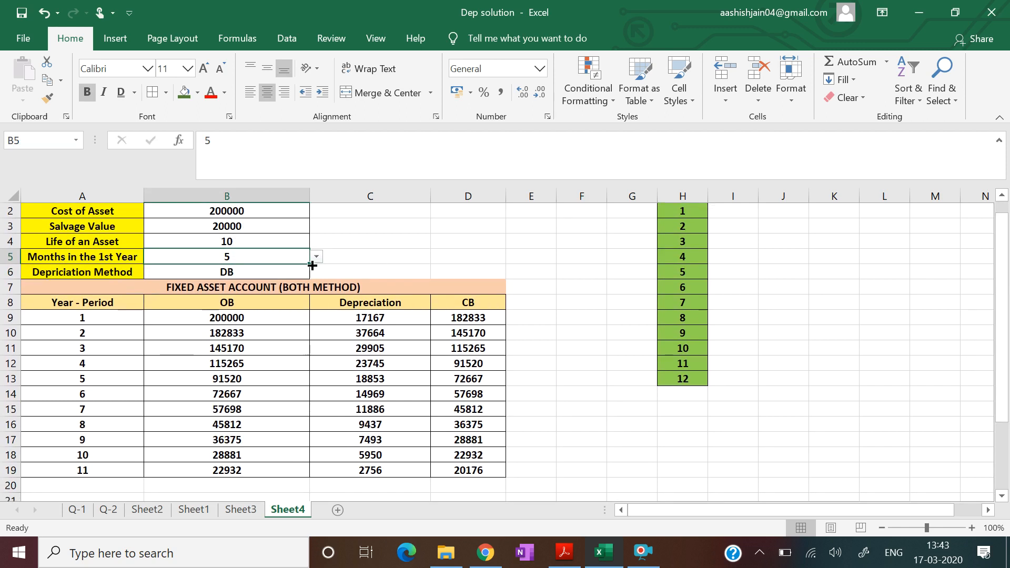
left_click(289, 271)
left_click(317, 273)
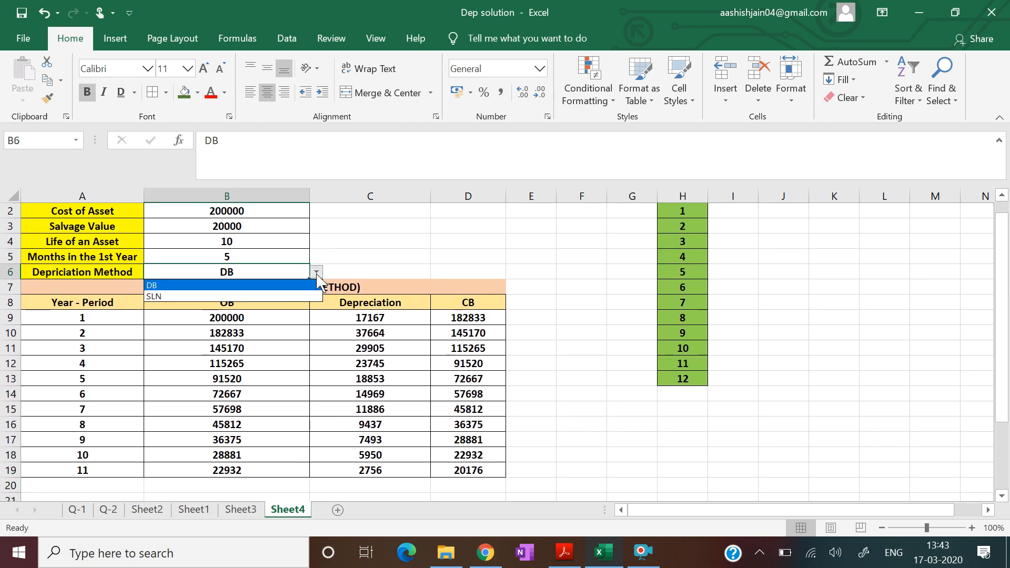
left_click(302, 296)
left_click(671, 438)
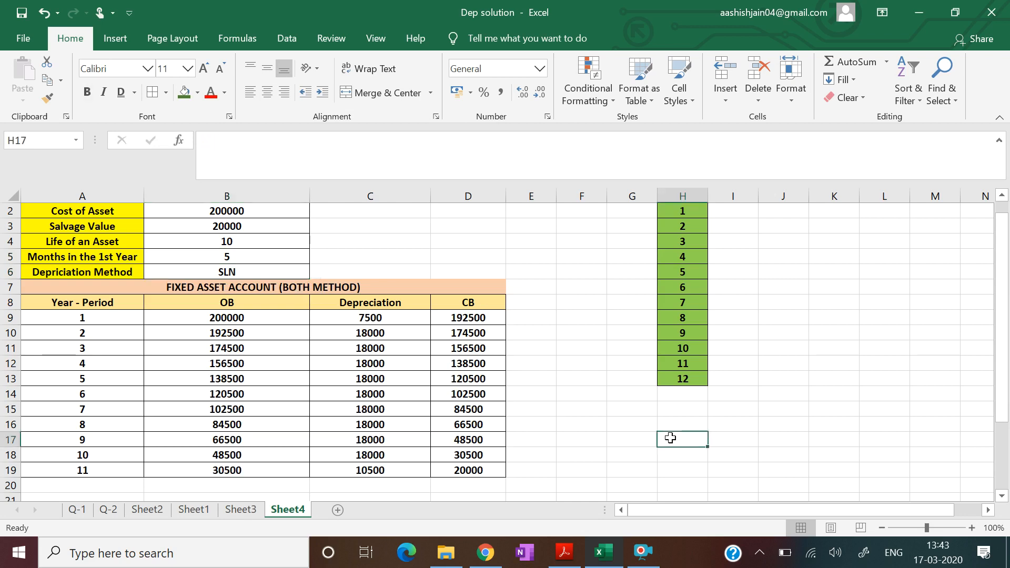
left_click_drag(1005, 389, 1005, 375)
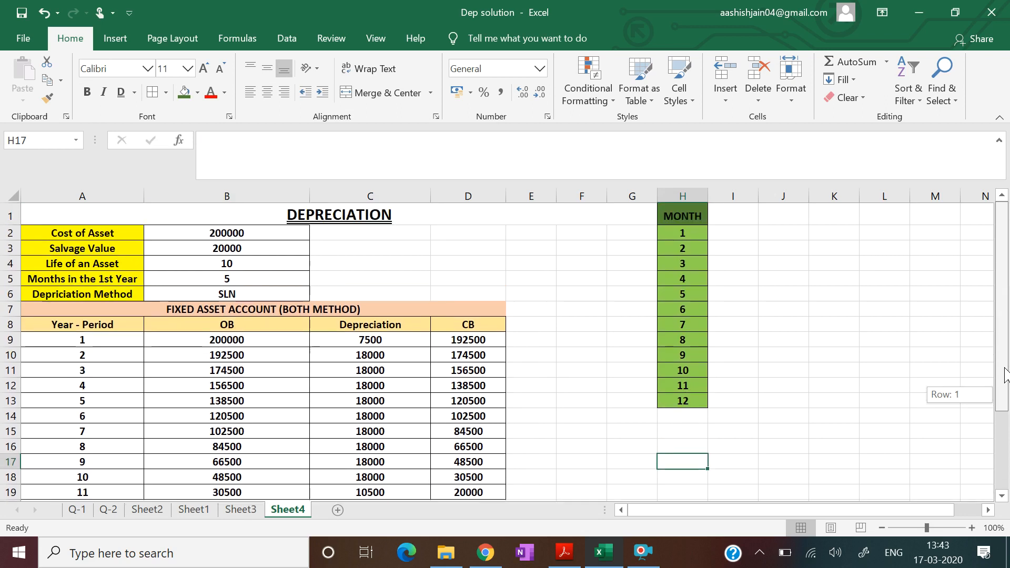
left_click(1005, 370)
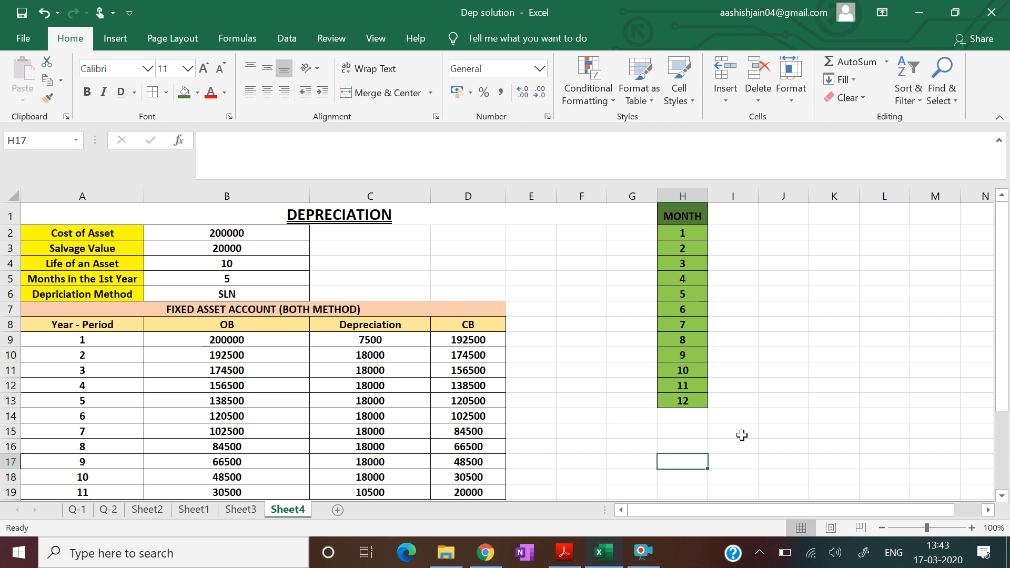
mouse_move(643, 555)
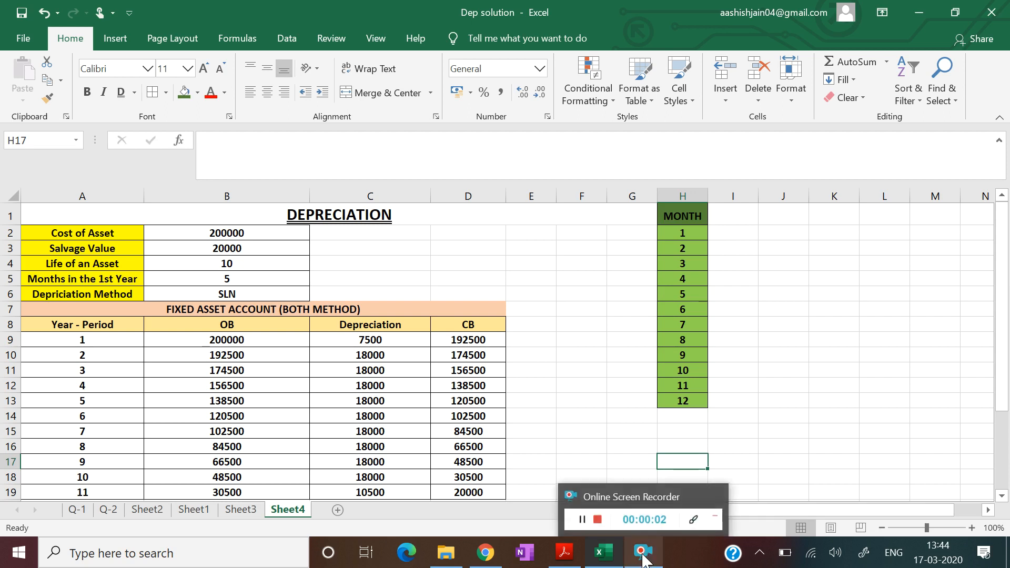